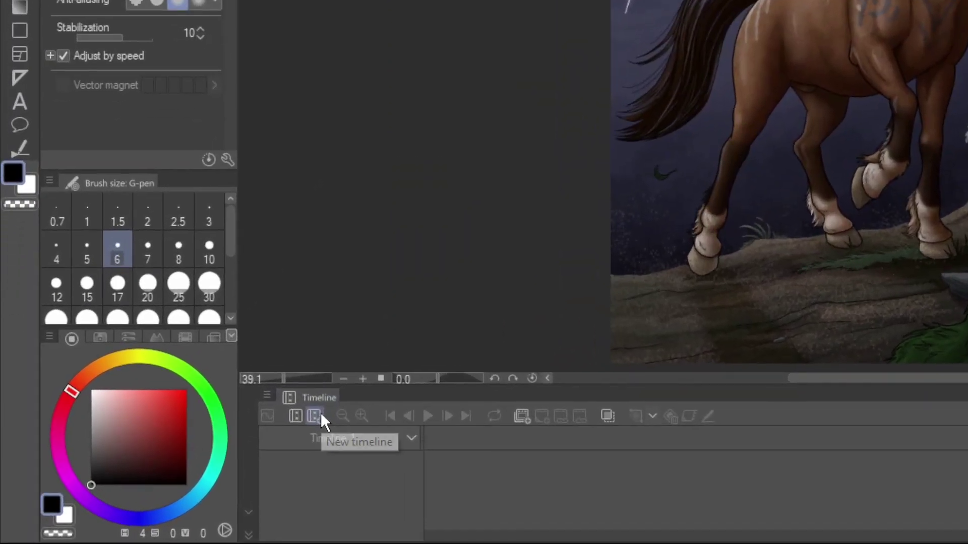
- Create a new timeline with a frame rate of 6 and a playback time of 6 frames
left_click(168, 476)
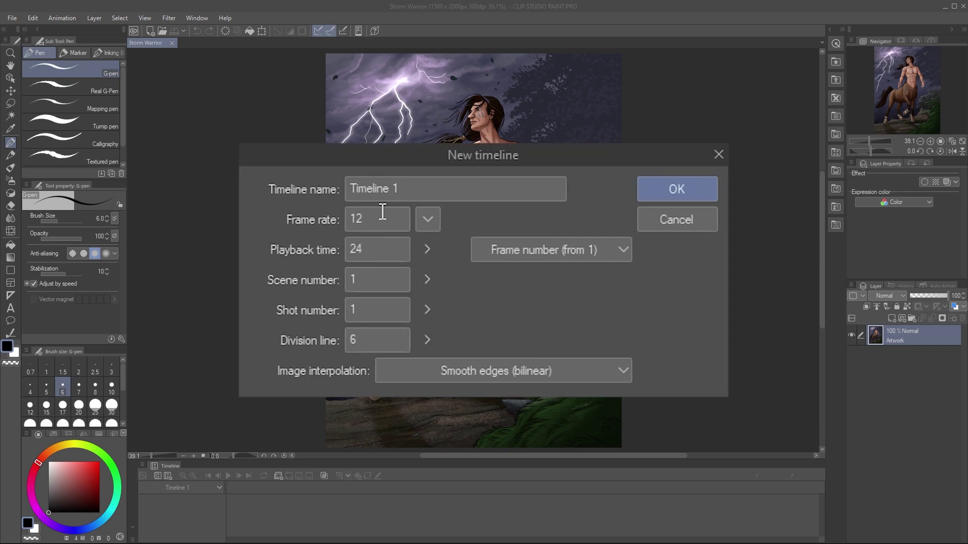
left_click_drag(383, 219, 312, 220)
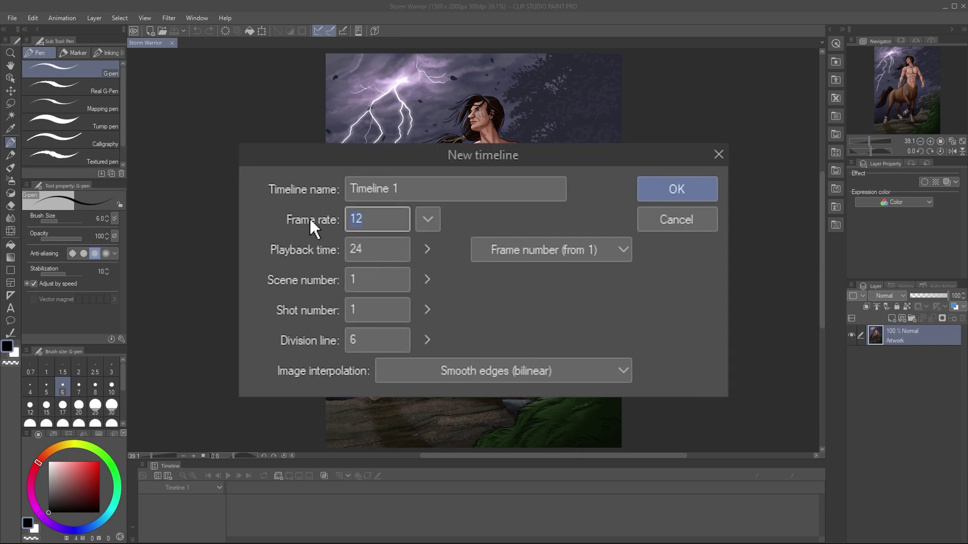
type("6")
left_click_drag(395, 251, 291, 249)
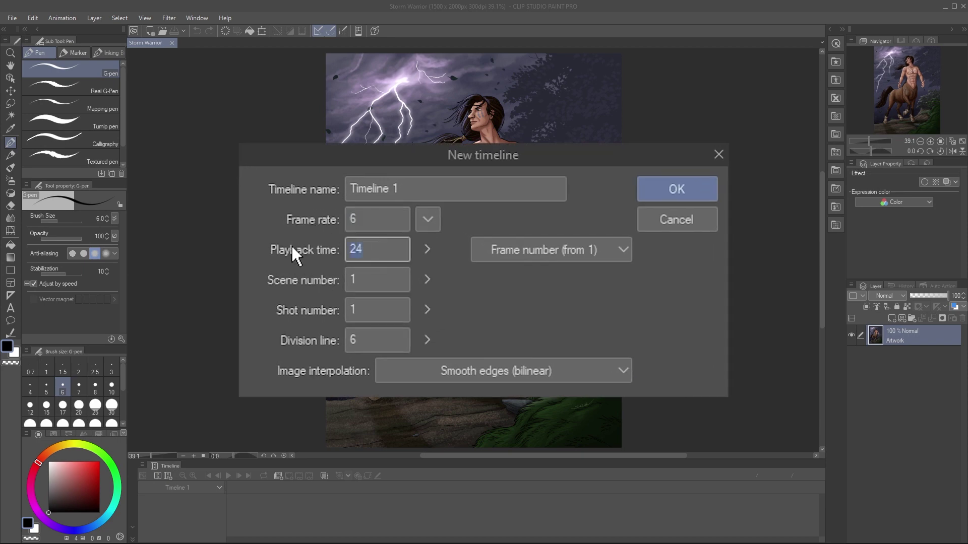
type("6")
left_click(655, 198)
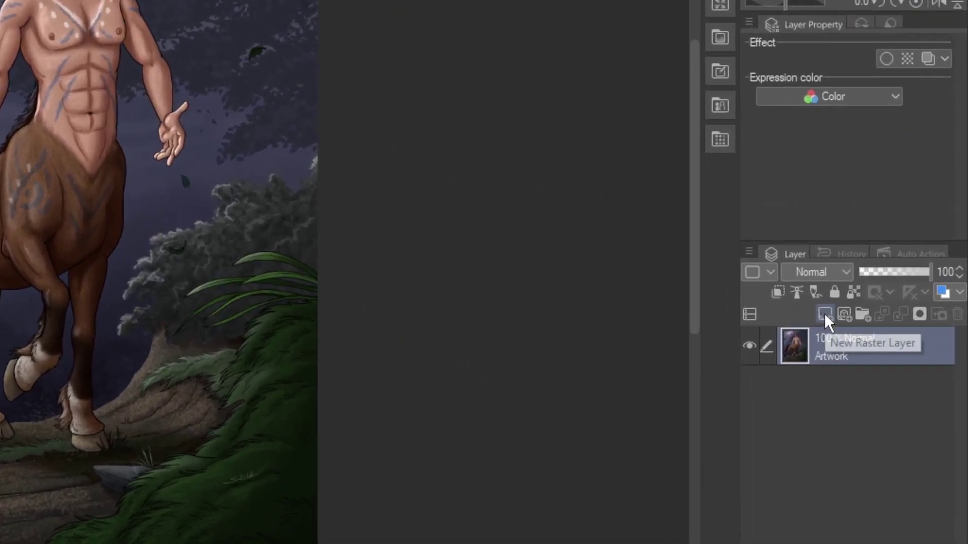
- Add a raster layer named Guides above the Artwork layer and set it as a draft layer
left_click(892, 319)
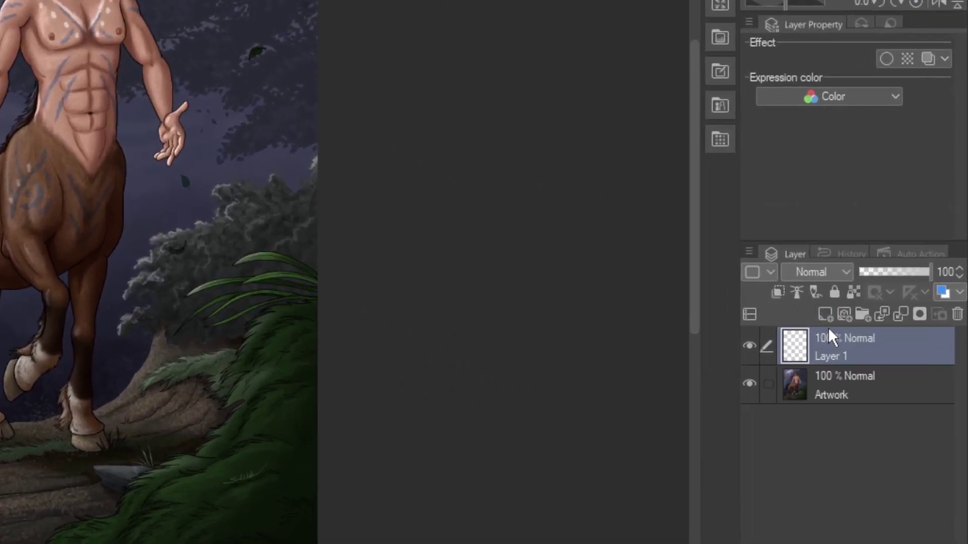
double_click(832, 356)
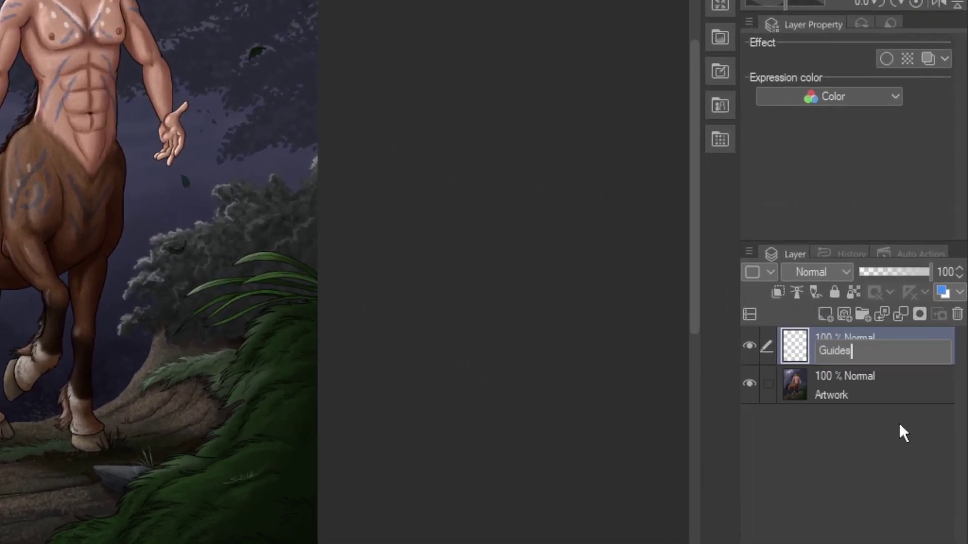
key("Return")
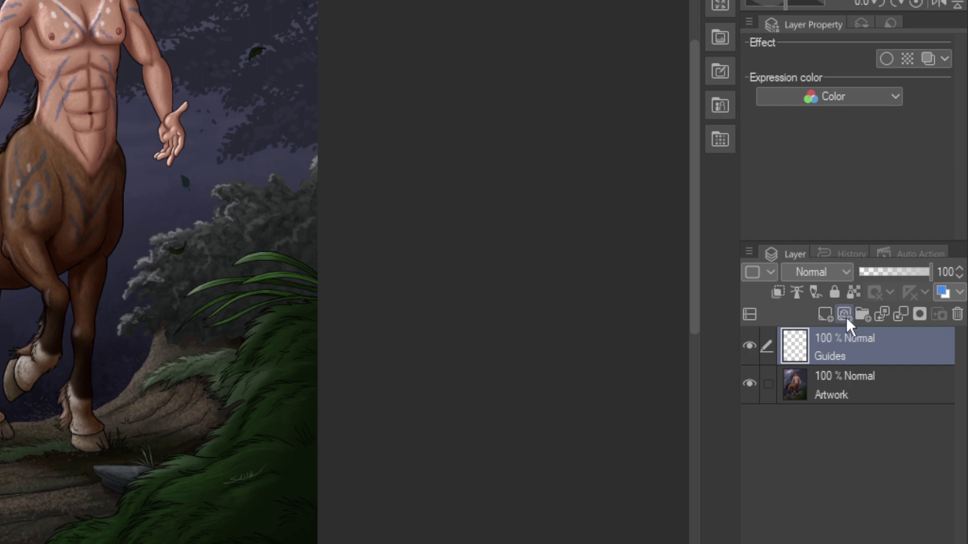
left_click(820, 296)
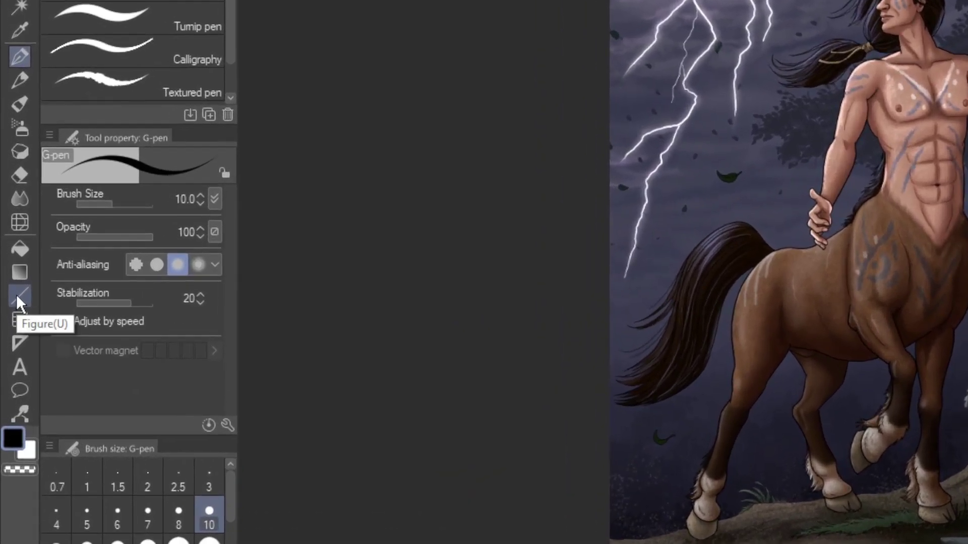
- Draw a white size 8 ellipse outline around each of the centaur's hands and set the Guides layer opacity to 25%
left_click(10, 270)
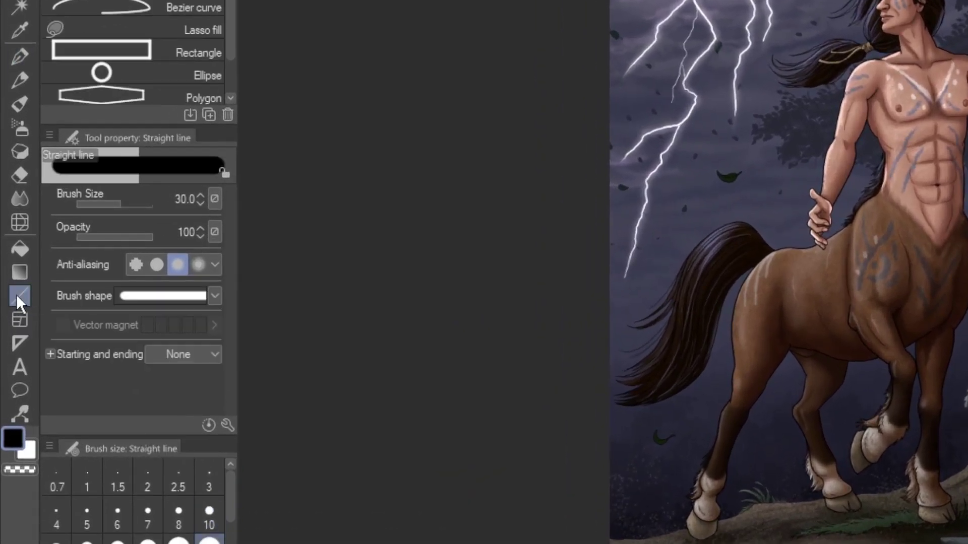
left_click(154, 75)
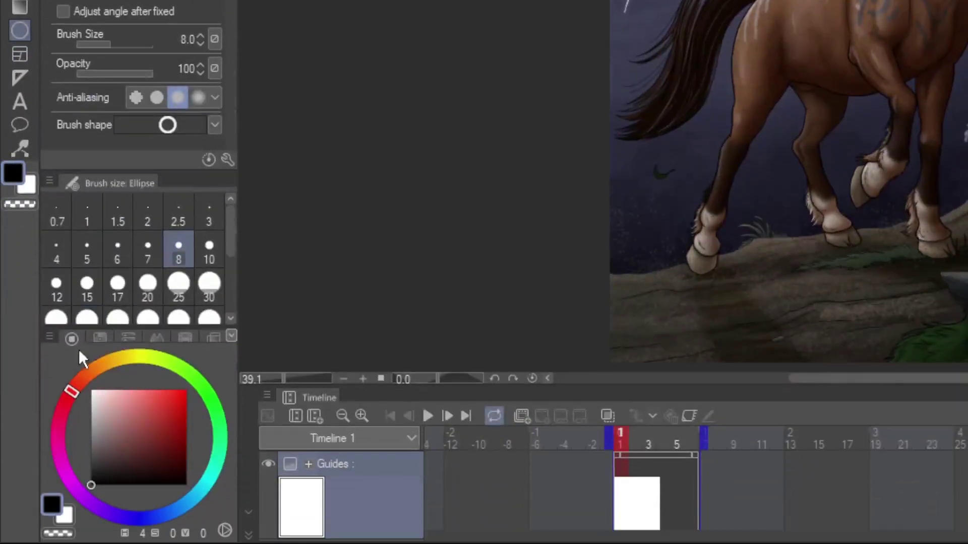
left_click_drag(117, 446, 88, 373)
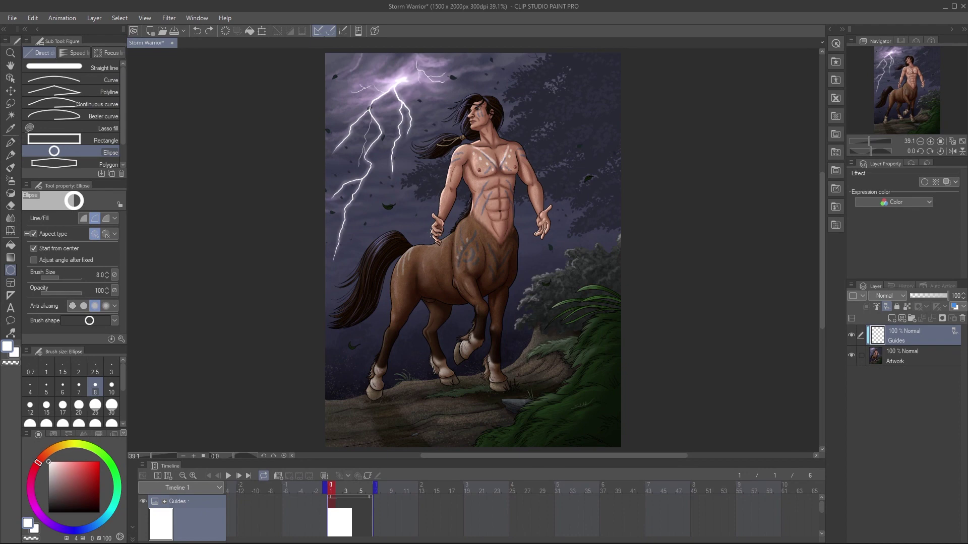
left_click_drag(437, 228, 456, 254)
left_click_drag(544, 223, 563, 242)
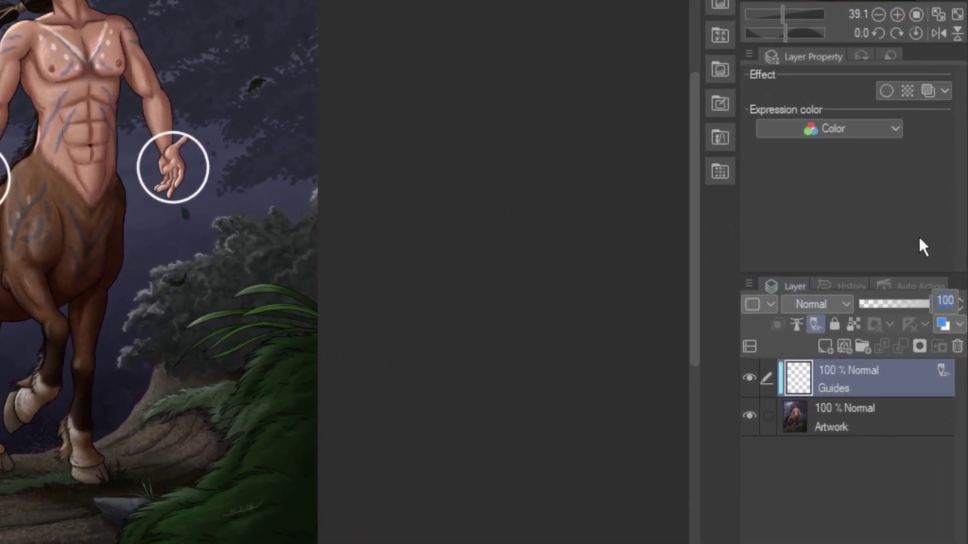
key("Return")
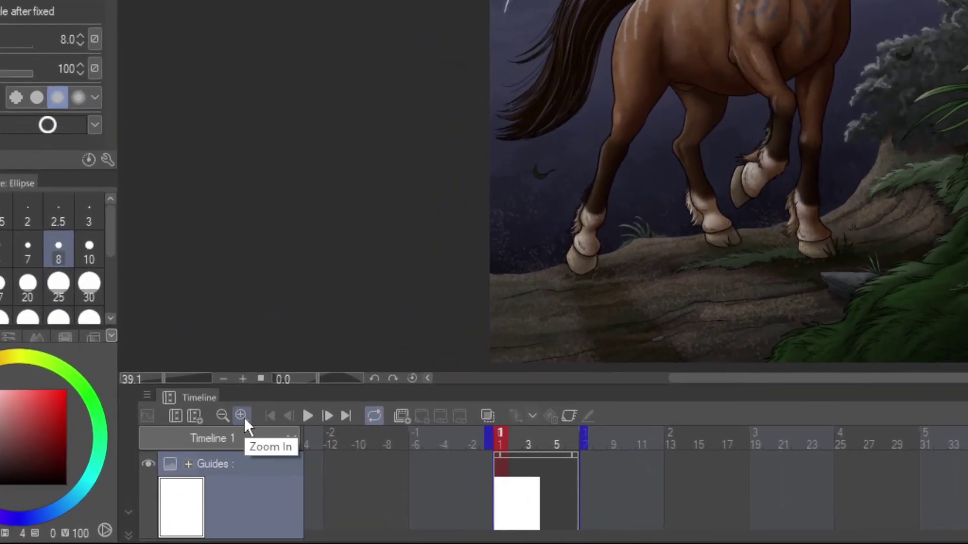
- Add an animation folder above the Guides layer and create its first cel at frame 1 of the enlarged timeline
left_click(241, 416)
left_click(240, 416)
left_click(241, 416)
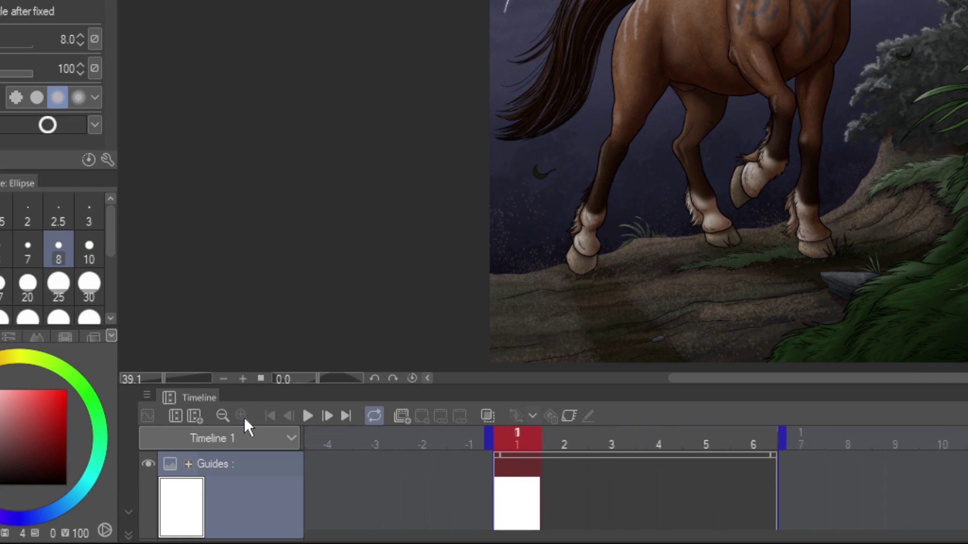
left_click(400, 419)
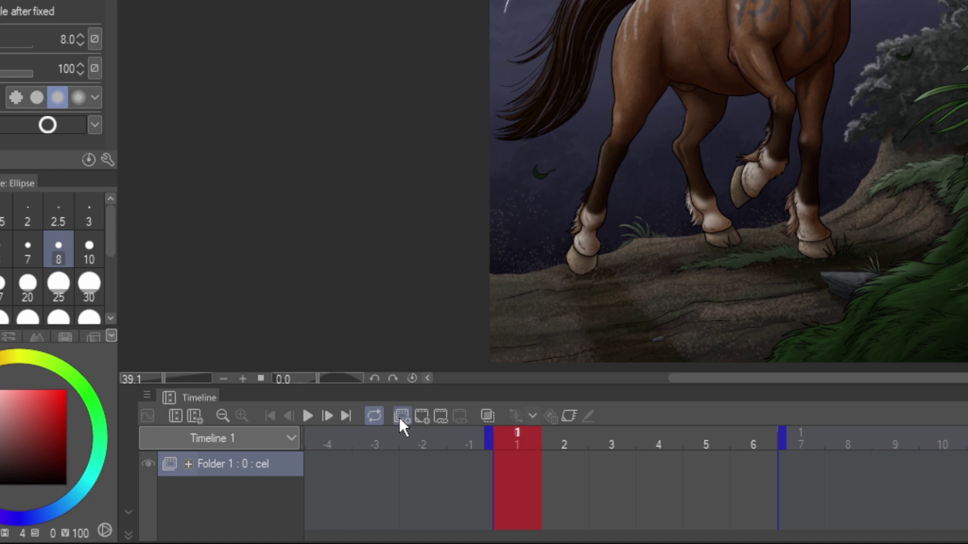
left_click(426, 422)
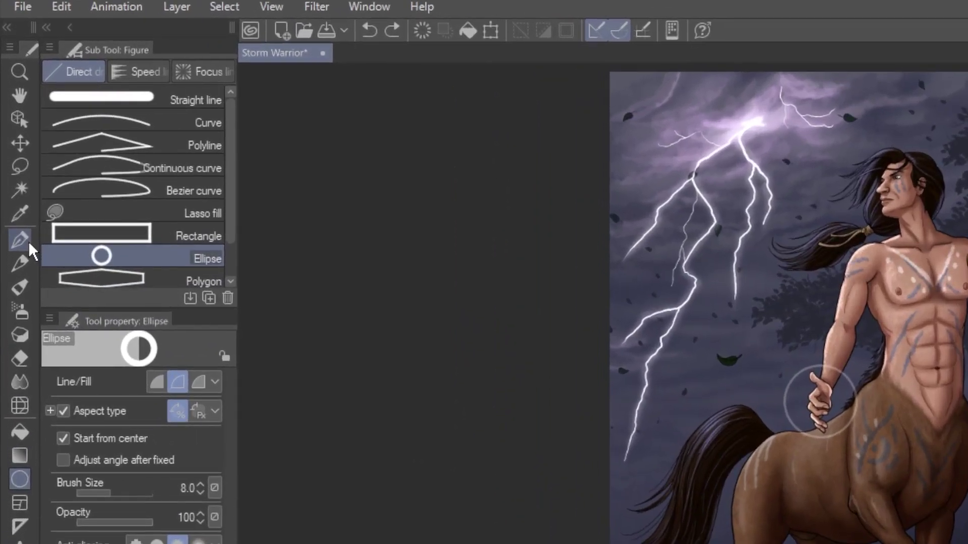
- Draw white branching lightning around both hands on cel 1 along the guide circles, using the G-pen at size 10
left_click(15, 142)
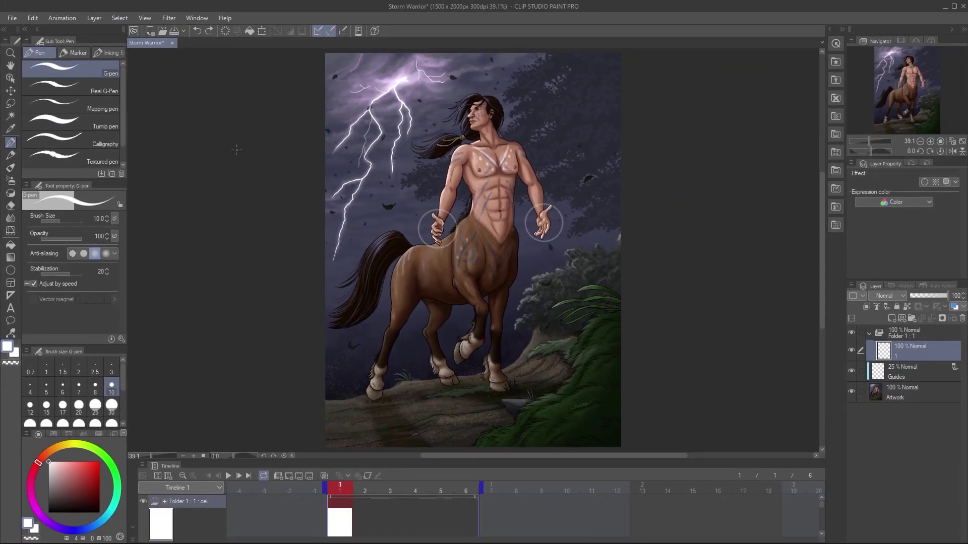
scroll(486, 229, "up", 3)
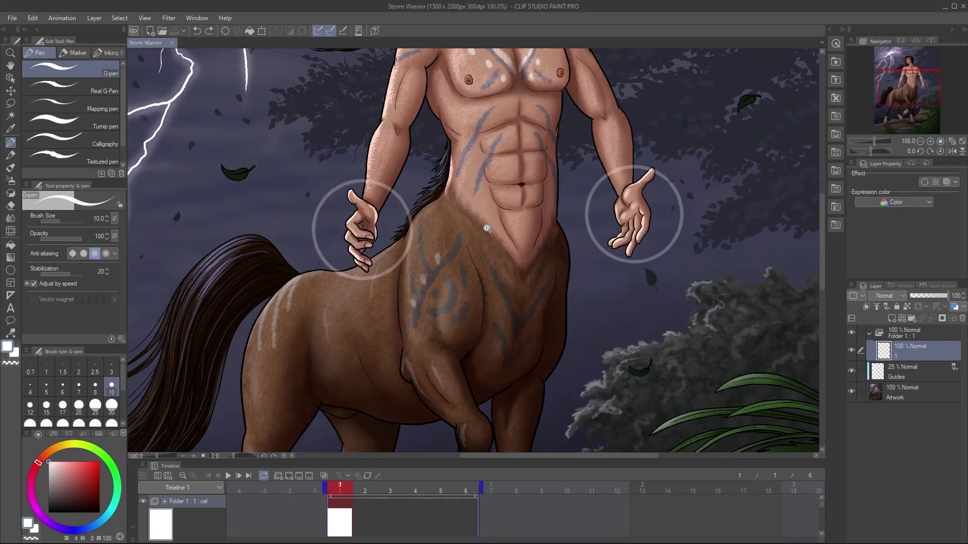
mouse_move(346, 184)
left_mouse_down()
mouse_move(319, 208)
mouse_move(328, 257)
mouse_move(364, 283)
left_mouse_up()
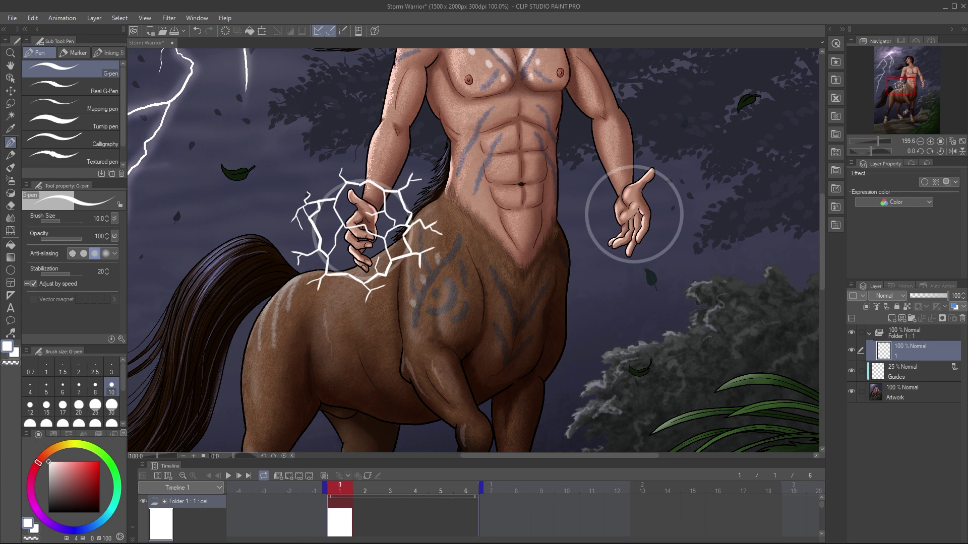
mouse_move(585, 197)
left_mouse_down()
mouse_move(587, 236)
mouse_move(649, 253)
left_mouse_up()
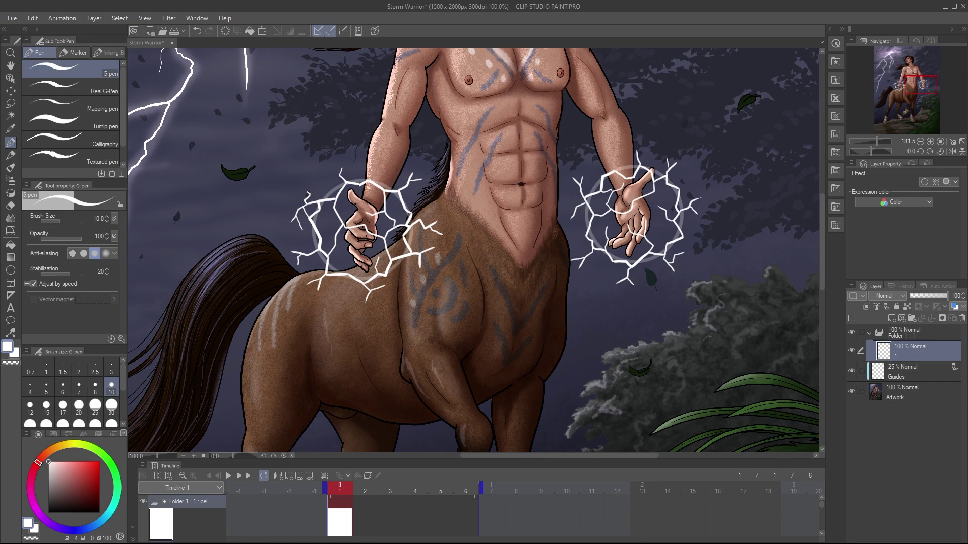
- Add cel 2 at frame 2 and draw a different white lightning pattern around both guide circles
left_click(288, 476)
mouse_move(346, 181)
left_mouse_down()
mouse_move(402, 198)
mouse_move(346, 176)
left_mouse_up()
mouse_move(346, 177)
left_mouse_down()
mouse_move(315, 184)
mouse_move(390, 219)
left_mouse_up()
left_click_drag(390, 219, 376, 251)
left_click_drag(359, 286, 368, 305)
mouse_move(618, 170)
left_mouse_down()
mouse_move(590, 202)
mouse_move(683, 217)
left_mouse_up()
mouse_move(683, 216)
left_mouse_down()
mouse_move(618, 170)
mouse_move(638, 205)
left_mouse_up()
left_click_drag(674, 172, 690, 155)
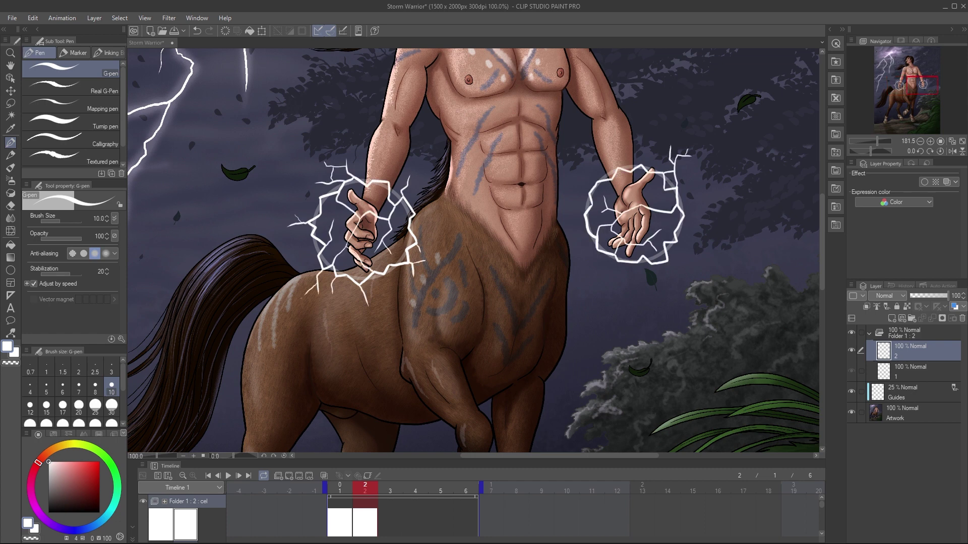
left_click_drag(597, 251, 589, 275)
left_click_drag(667, 260, 693, 254)
- Add cel 3 at frame 3 and draw a new white lightning variation with outward branches around both hands
left_click(289, 477)
mouse_move(347, 181)
left_mouse_down()
mouse_move(321, 263)
mouse_move(413, 205)
left_mouse_up()
left_click_drag(413, 206, 348, 181)
left_click_drag(313, 210, 281, 219)
left_click_drag(373, 184, 348, 268)
left_click_drag(321, 263, 306, 286)
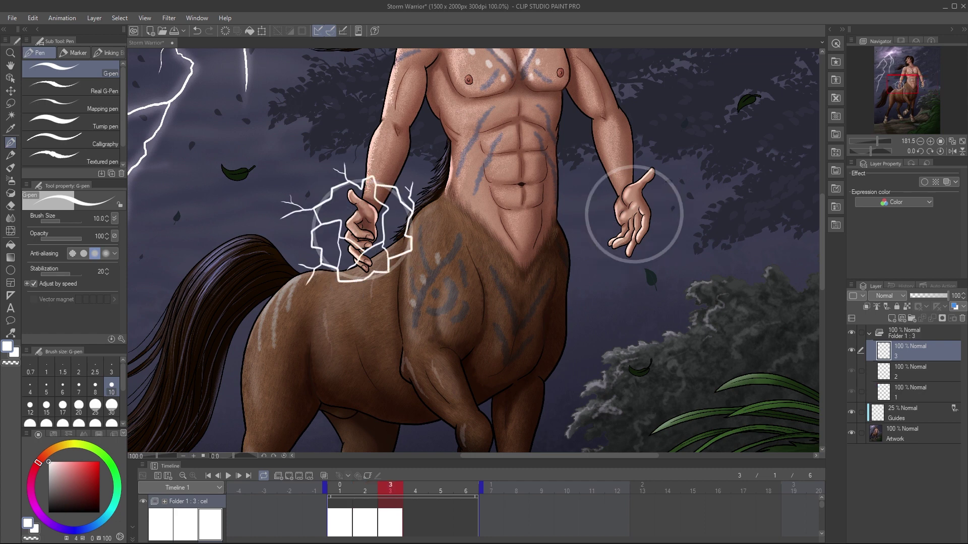
mouse_move(619, 166)
left_mouse_down()
mouse_move(590, 203)
mouse_move(680, 221)
left_mouse_up()
mouse_move(680, 222)
left_mouse_down()
mouse_move(619, 166)
mouse_move(573, 165)
left_mouse_up()
left_click_drag(600, 249, 579, 271)
left_click_drag(673, 180, 685, 155)
left_click_drag(647, 257, 656, 283)
- Add cel 4 at frame 4 and draw another variation of the lightning rings and branches around both hands
left_click(289, 476)
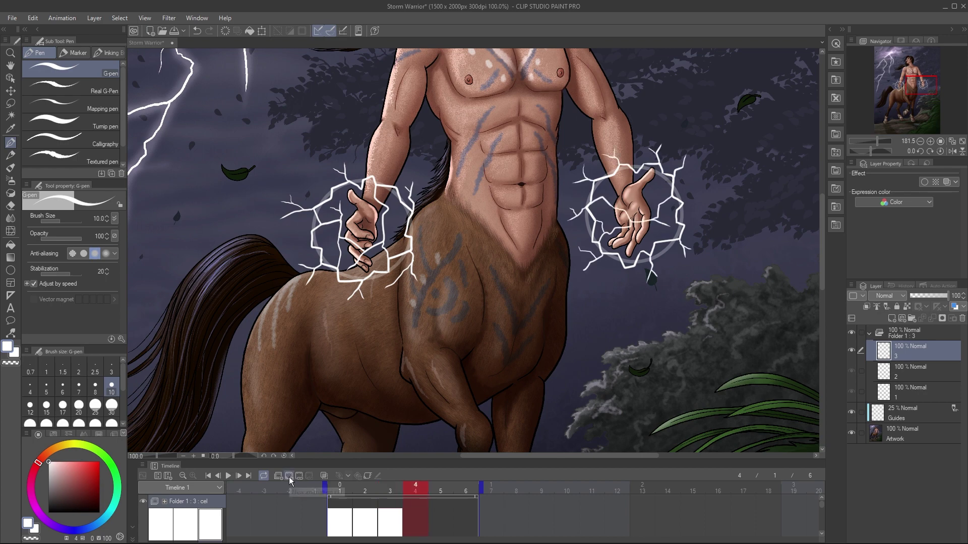
mouse_move(361, 179)
left_mouse_down()
mouse_move(393, 197)
mouse_move(362, 179)
left_mouse_up()
mouse_move(343, 208)
left_mouse_down()
mouse_move(348, 269)
mouse_move(362, 239)
left_mouse_up()
left_click_drag(309, 220, 286, 204)
left_click_drag(411, 233, 437, 220)
mouse_move(620, 167)
left_mouse_down()
mouse_move(599, 252)
mouse_move(620, 168)
left_mouse_up()
left_click_drag(684, 216, 696, 231)
left_click_drag(617, 220, 651, 252)
left_click_drag(618, 265, 589, 282)
left_click_drag(594, 189, 575, 169)
left_click_drag(650, 177, 671, 139)
- Add cel 5 at frame 5 and draw a fresh set of white lightning arcs around both hands
left_click(288, 476)
mouse_move(362, 181)
left_mouse_down()
mouse_move(328, 257)
mouse_move(363, 181)
left_mouse_up()
mouse_move(380, 179)
left_mouse_down()
mouse_move(394, 159)
mouse_move(363, 254)
left_mouse_up()
left_click_drag(311, 223, 288, 230)
left_click_drag(345, 281, 347, 301)
mouse_move(411, 245)
left_mouse_down()
mouse_move(434, 230)
mouse_move(421, 178)
left_mouse_up()
mouse_move(661, 171)
left_mouse_down()
mouse_move(600, 180)
mouse_move(662, 171)
left_mouse_up()
mouse_move(595, 233)
left_mouse_down()
mouse_move(566, 249)
mouse_move(595, 273)
left_mouse_up()
left_click_drag(623, 176, 600, 253)
left_click_drag(671, 208, 648, 247)
left_click_drag(680, 201, 706, 166)
left_click_drag(588, 197, 566, 179)
- Add cel 6 at frame 6 and draw the final lightning variation around both hands
left_click(289, 477)
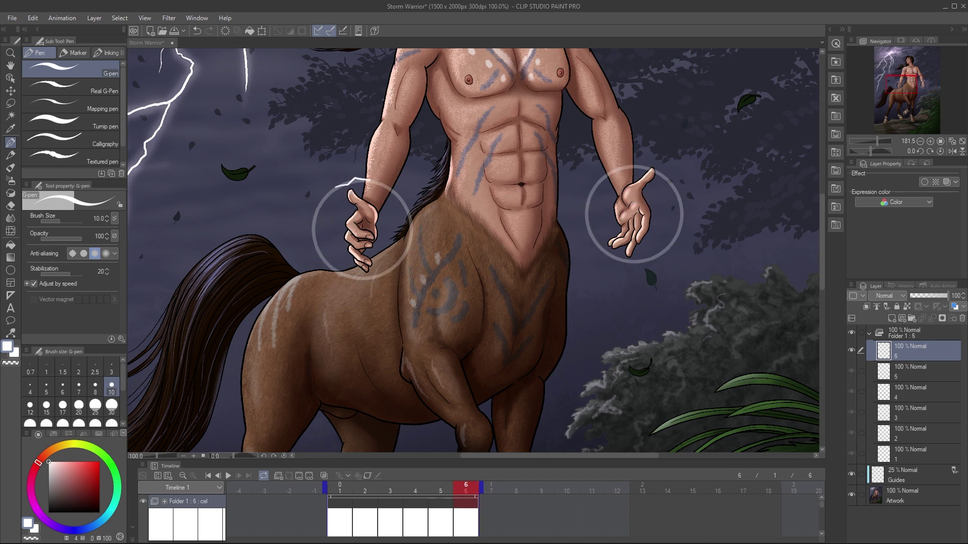
left_click_drag(336, 188, 355, 179)
mouse_move(335, 187)
left_mouse_down()
mouse_move(326, 166)
mouse_move(344, 161)
left_mouse_up()
mouse_move(323, 217)
left_mouse_down()
mouse_move(349, 265)
mouse_move(317, 283)
left_mouse_up()
left_click_drag(396, 192, 406, 172)
left_click_drag(404, 261, 379, 303)
left_click_drag(413, 236, 444, 249)
mouse_move(607, 175)
left_mouse_down()
mouse_move(602, 251)
mouse_move(607, 169)
left_mouse_up()
left_click_drag(675, 203, 652, 249)
left_click_drag(591, 241, 581, 271)
mouse_move(650, 230)
left_mouse_down()
mouse_move(612, 247)
mouse_move(675, 277)
left_mouse_up()
left_click_drag(667, 172, 674, 144)
left_click_drag(680, 196, 703, 204)
left_click_drag(619, 167, 590, 162)
left_click_drag(680, 227, 690, 251)
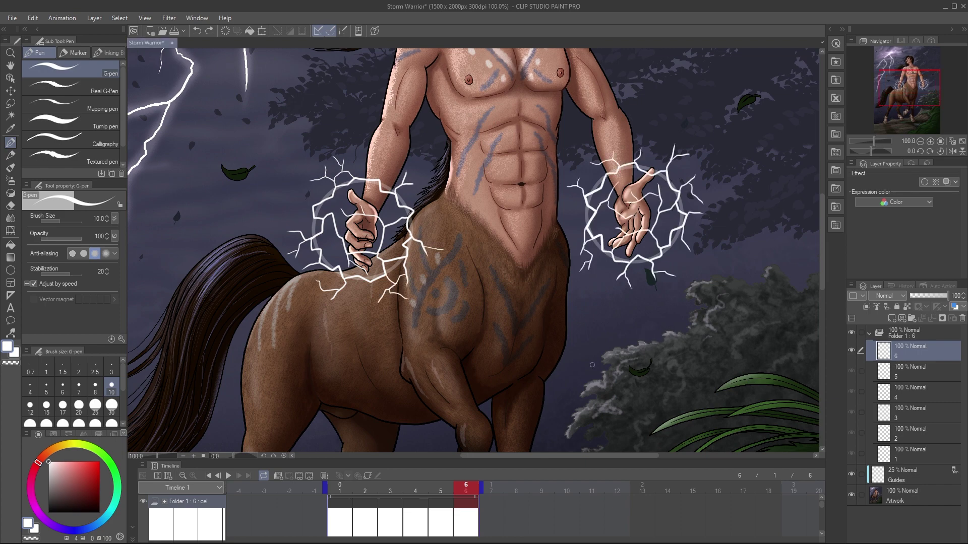
- Add a second animation folder directly above the Guides layer and create its first cel at frame 1
left_click(905, 475)
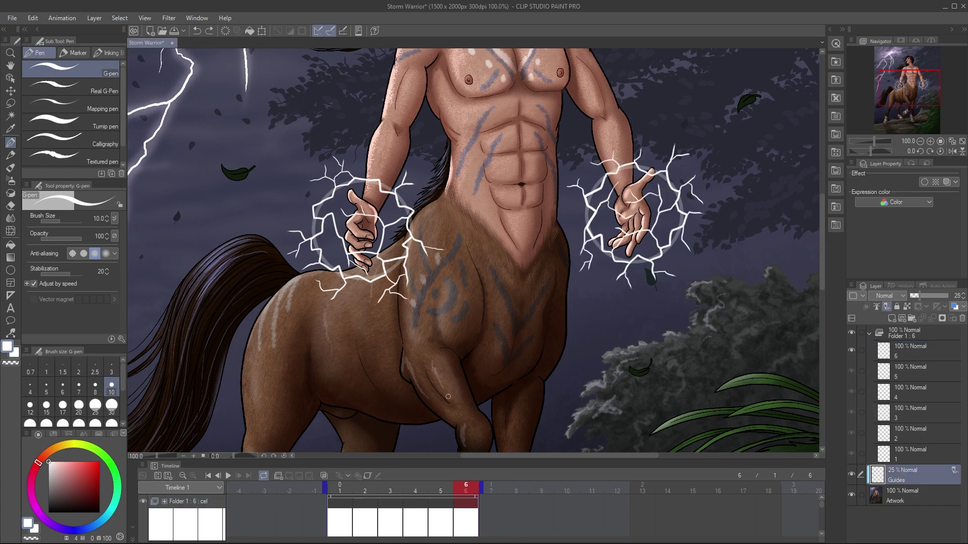
left_click(277, 473)
left_click(342, 488)
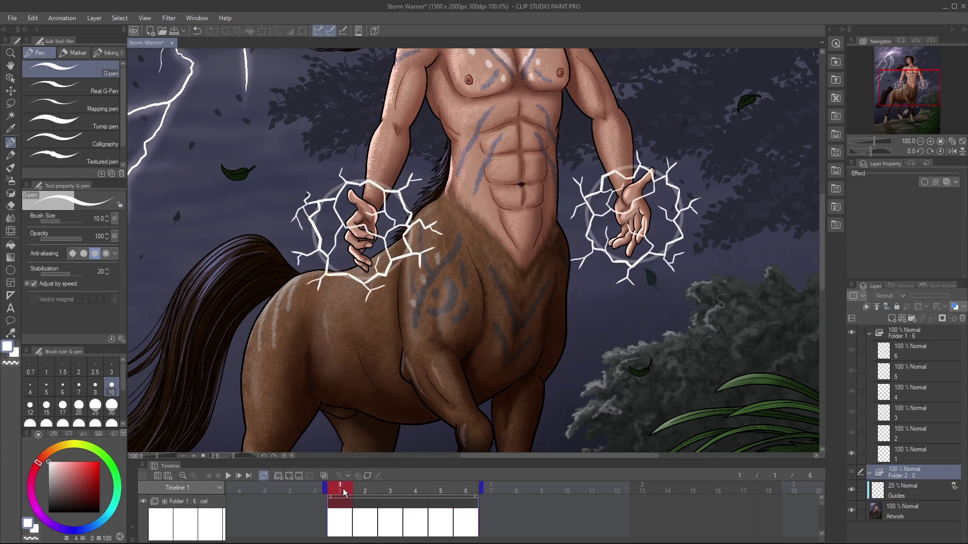
left_click(290, 477)
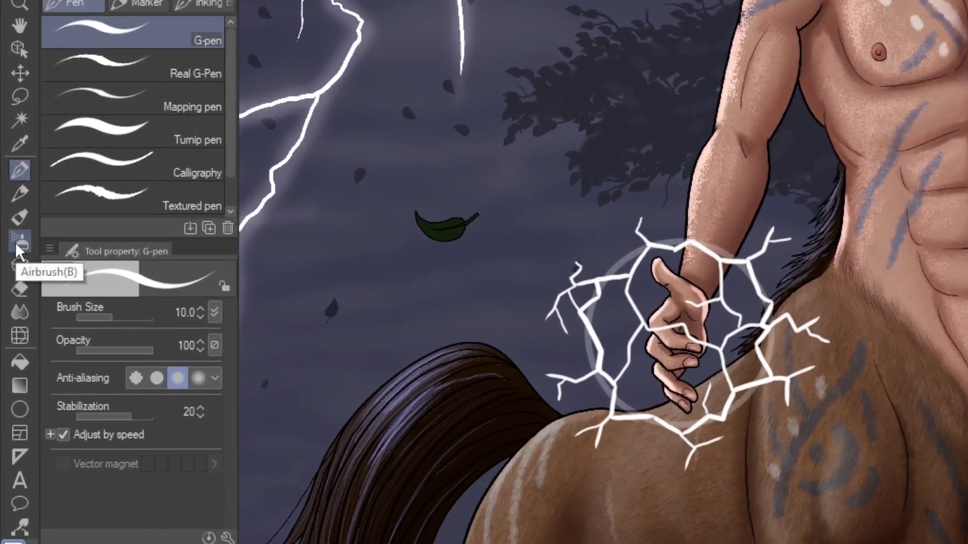
- Set up the Soft airbrush at size 200 with a light blue colour
left_click(8, 181)
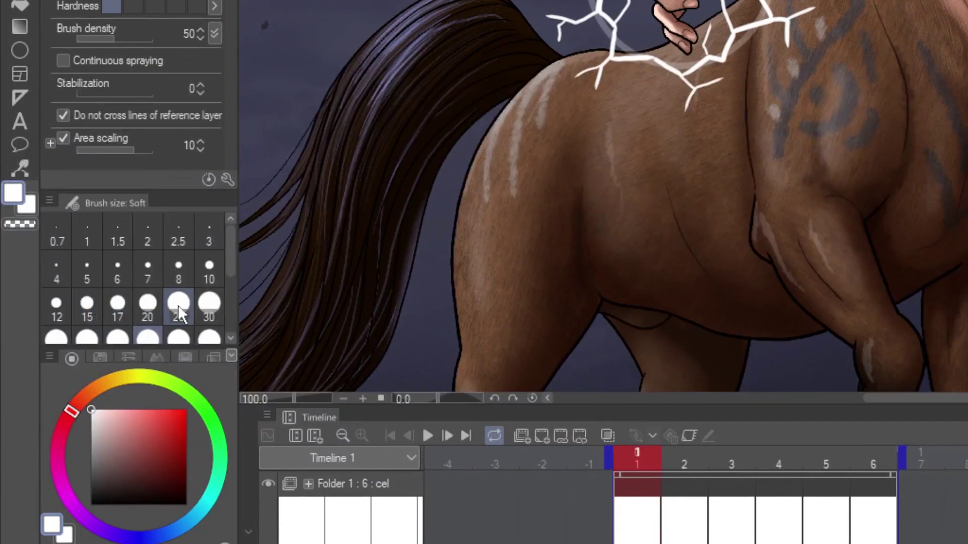
left_click_drag(231, 265, 237, 311)
left_click(149, 268)
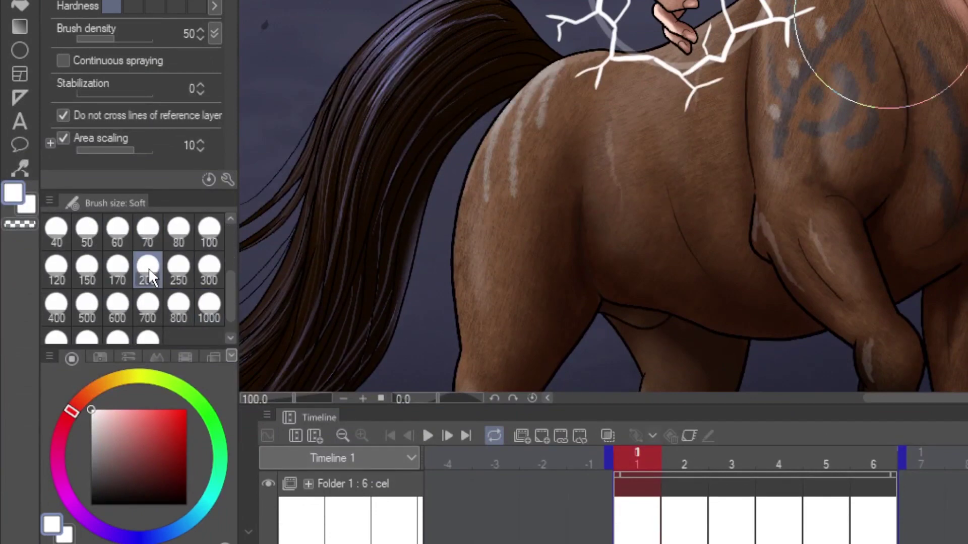
mouse_move(71, 414)
left_mouse_down()
mouse_move(57, 453)
mouse_move(173, 538)
left_mouse_up()
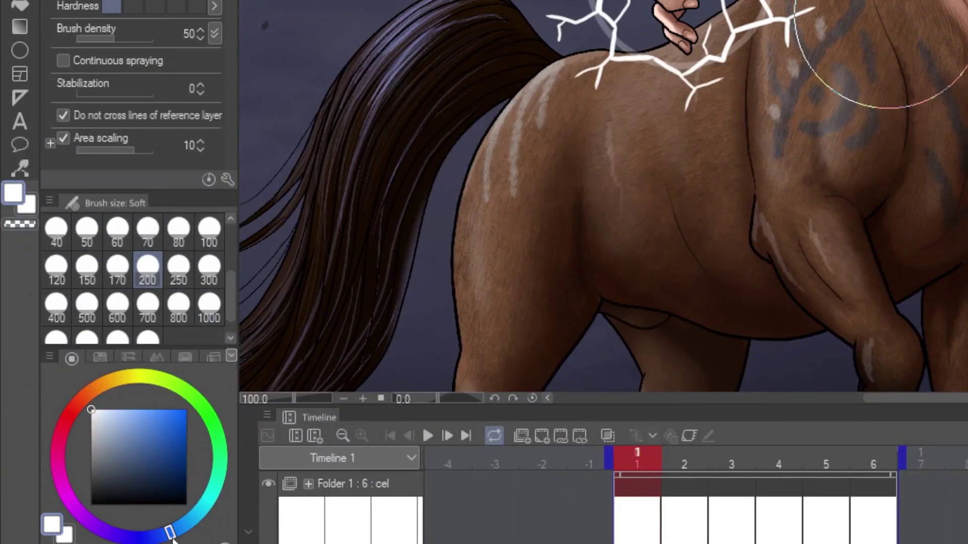
mouse_move(116, 429)
left_mouse_down()
mouse_move(110, 416)
mouse_move(130, 408)
left_mouse_up()
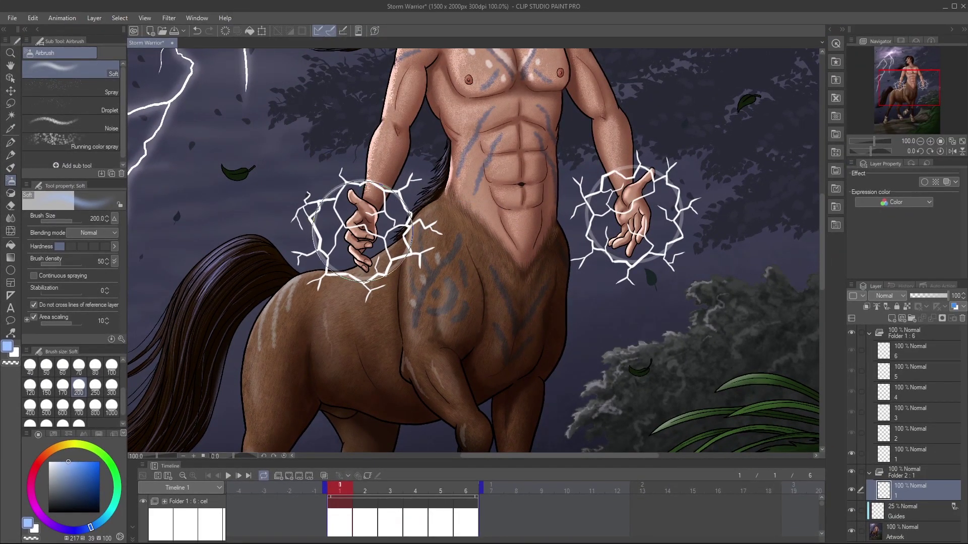
- Spray a soft blue glow over the hand nearest the horse's back and set the cel's blending mode to Add (Glow)
left_click_drag(362, 230, 361, 230)
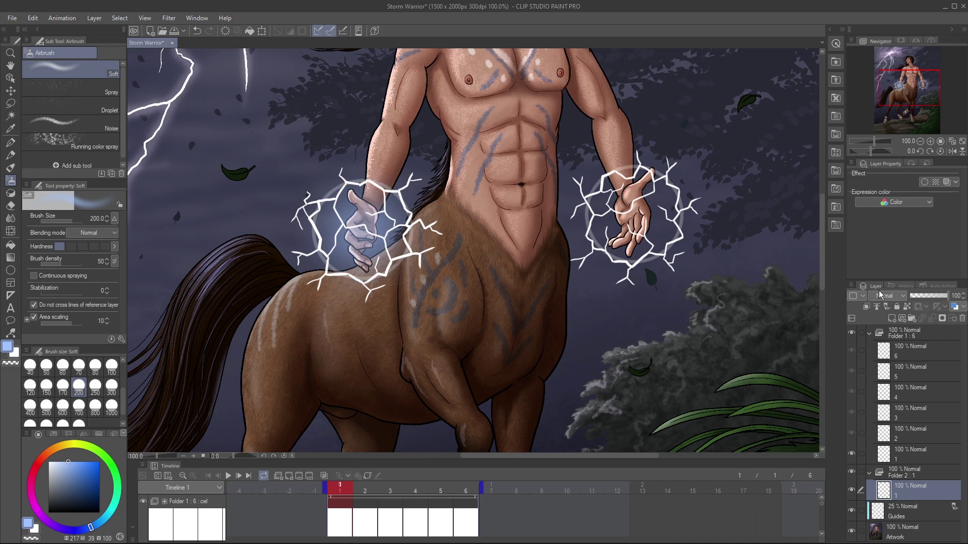
left_click(905, 296)
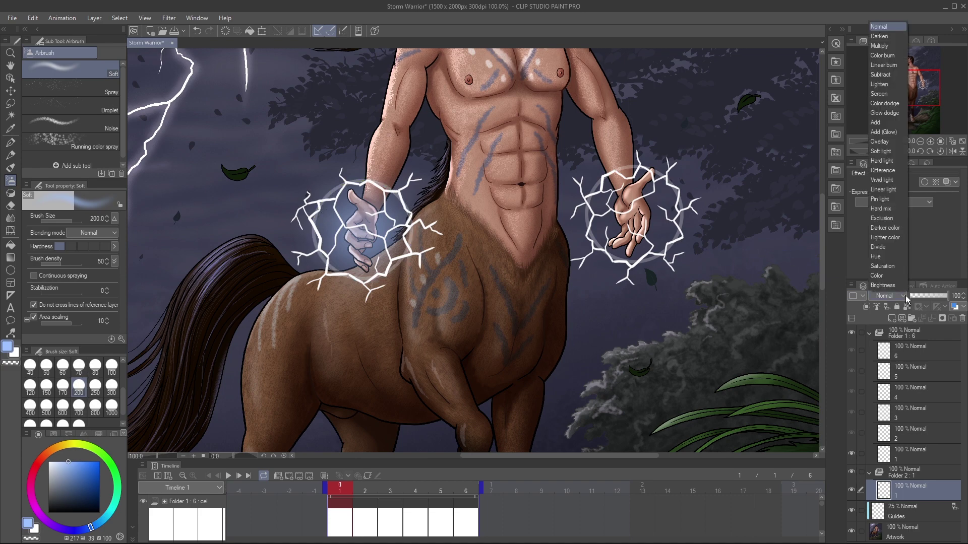
left_click(892, 135)
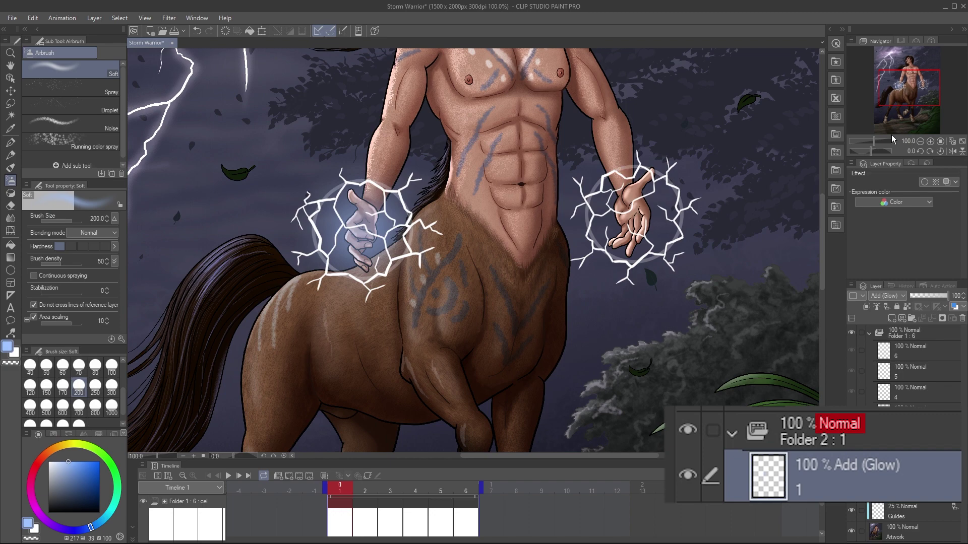
- Set the blending mode of the Folder 2 animation folder to Through
left_click(911, 473)
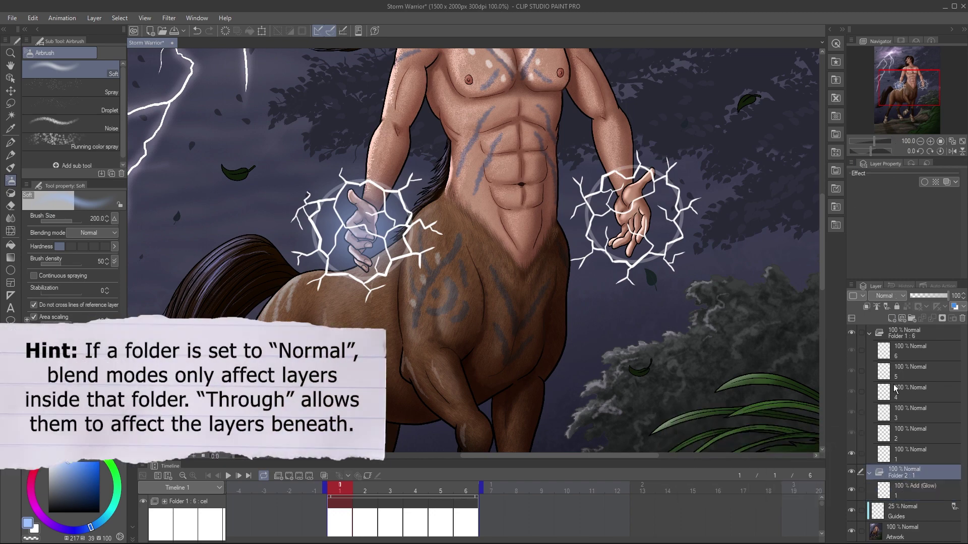
left_click(903, 296)
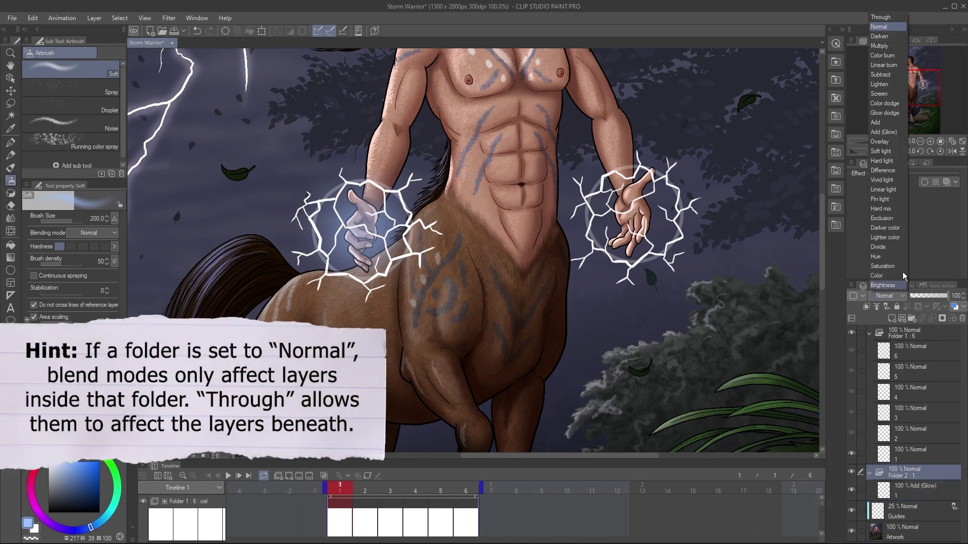
left_click(886, 22)
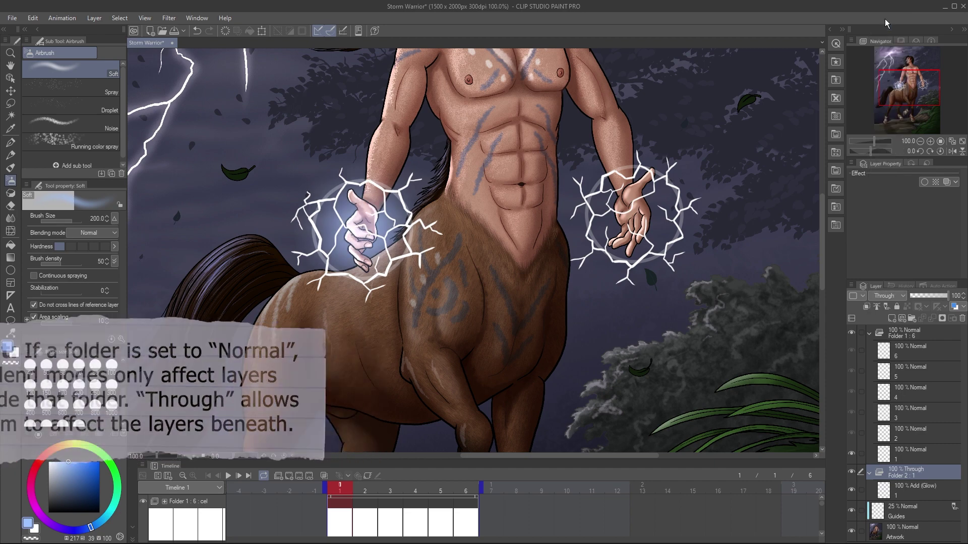
- Set the glow cel's blending mode to Normal and its parent animation folder, Folder 2, to Add (Glow)
left_click(911, 491)
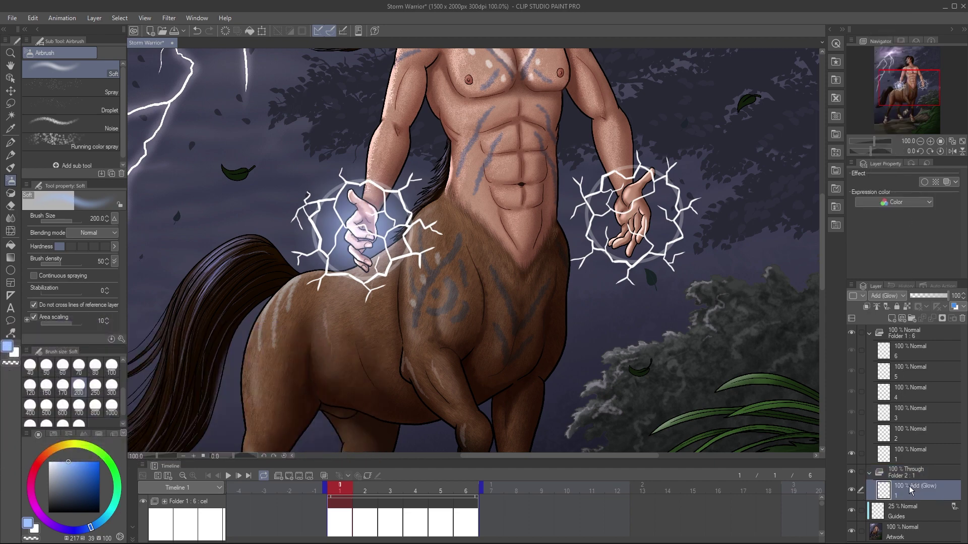
left_click(903, 297)
left_click(888, 26)
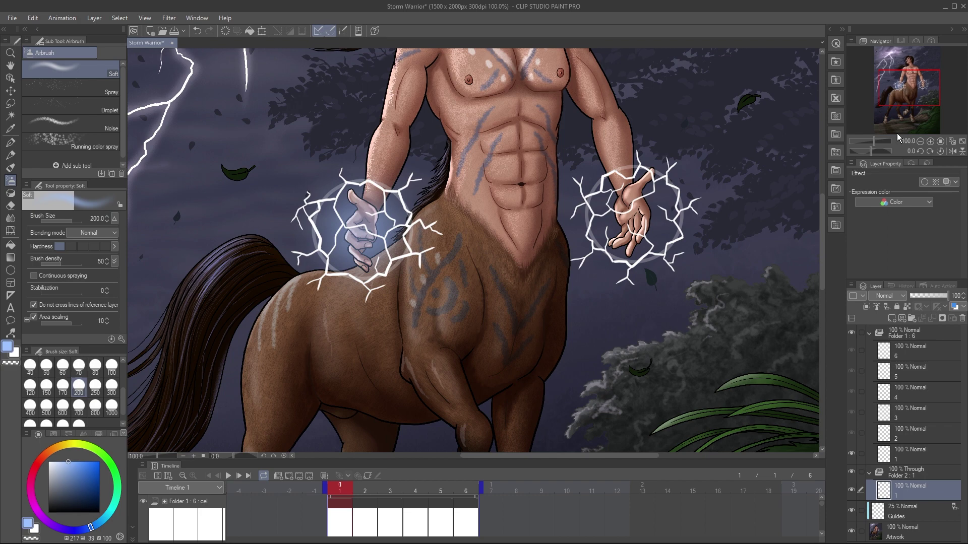
left_click(907, 477)
left_click(903, 298)
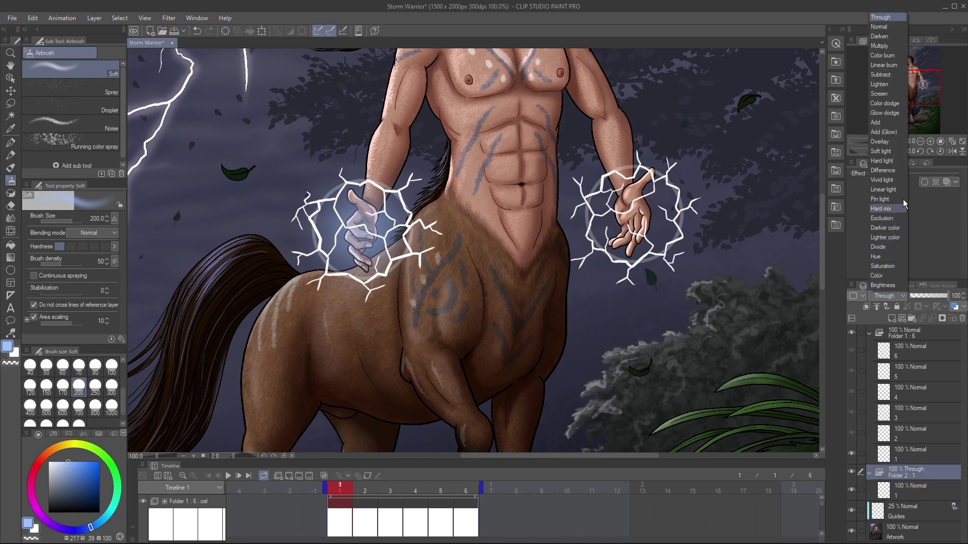
left_click(894, 132)
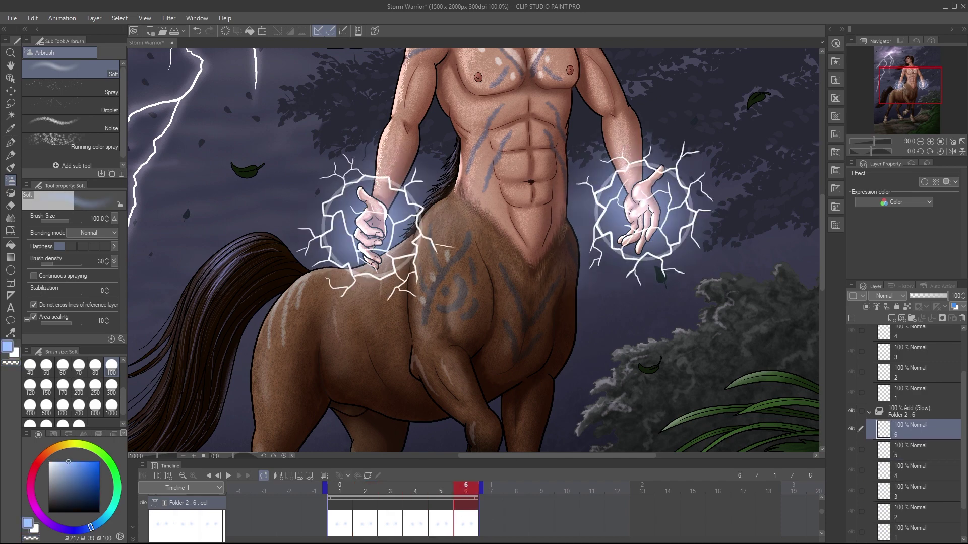
- Hide the Guides layer and play the lightning animation with the whole illustration in view
key("ctrl+0")
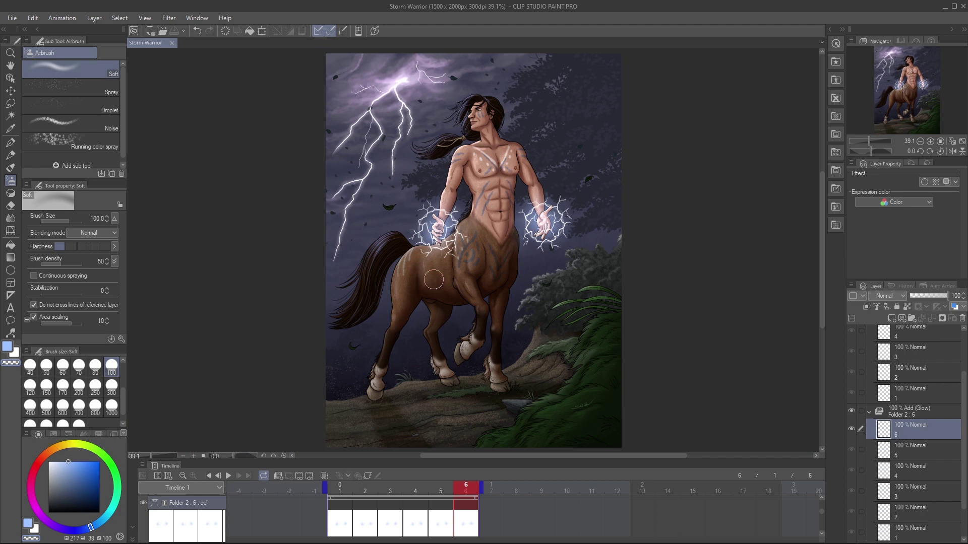
scroll(872, 469, "down", 2)
left_click(852, 515)
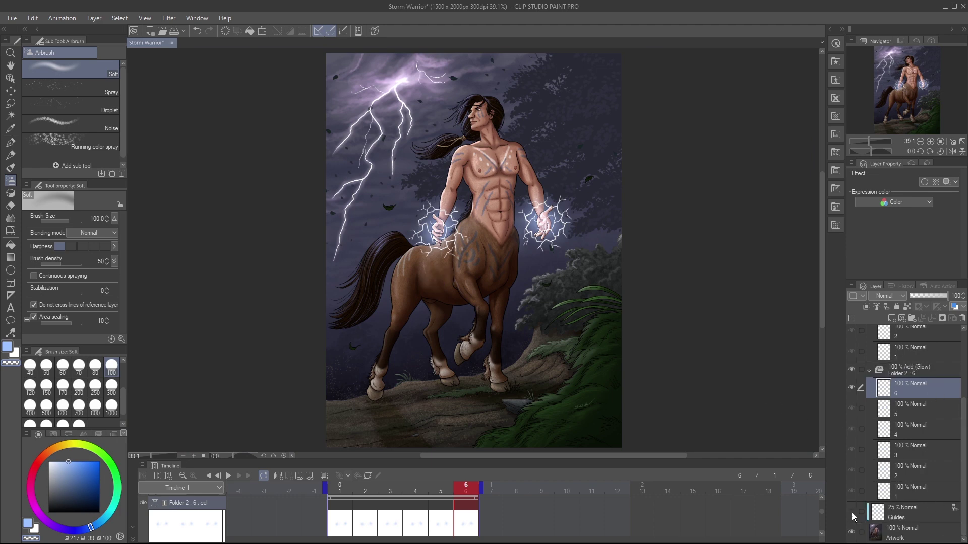
left_click(228, 477)
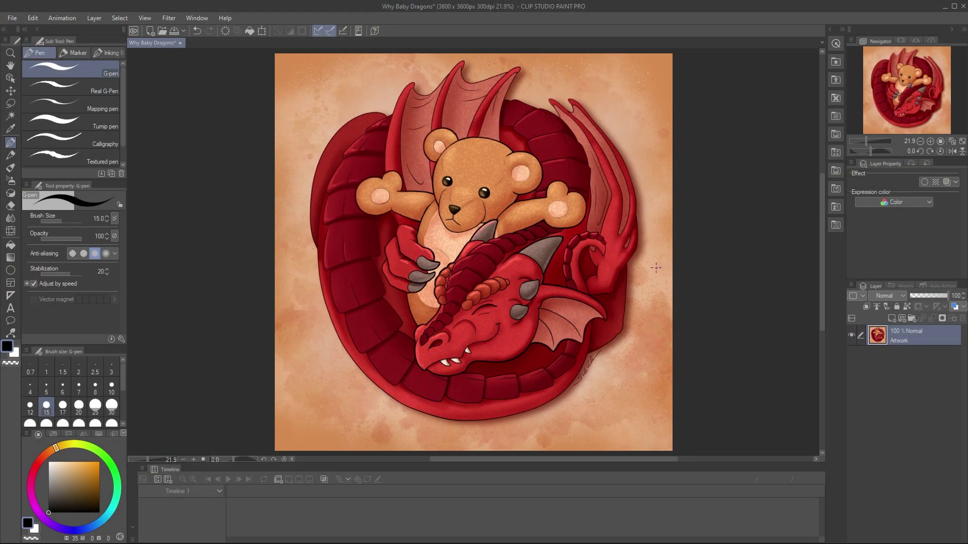
- Add a raster layer named Guide above the Artwork layer in the Why Baby Dragons illustration
scroll(477, 140, "up", 3)
left_click_drag(484, 133, 474, 238)
left_click(893, 322)
double_click(898, 338)
type("Go")
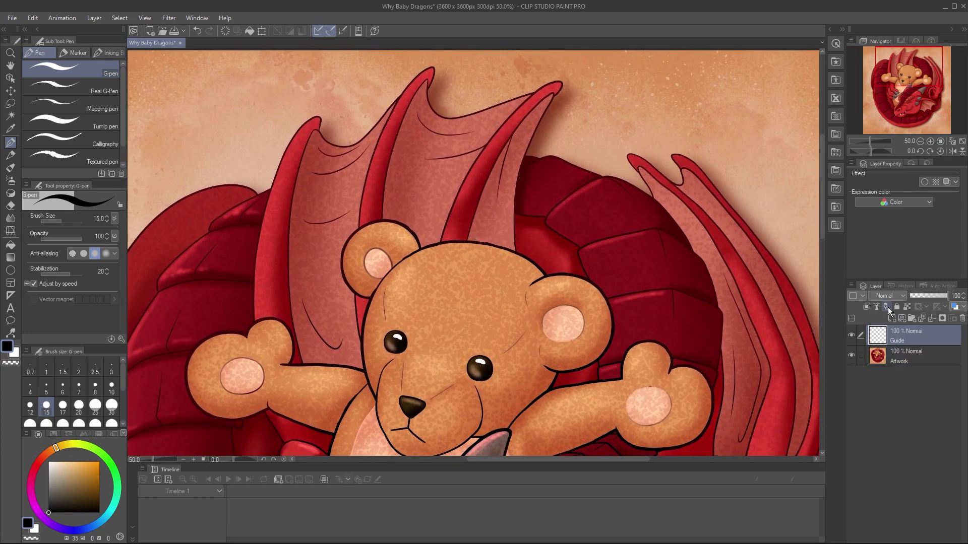
- Make the Guide layer a draft layer and set its opacity to 25%
left_click(888, 308)
left_click(955, 296)
type("25")
key("Return")
scroll(473, 252, "down", 1)
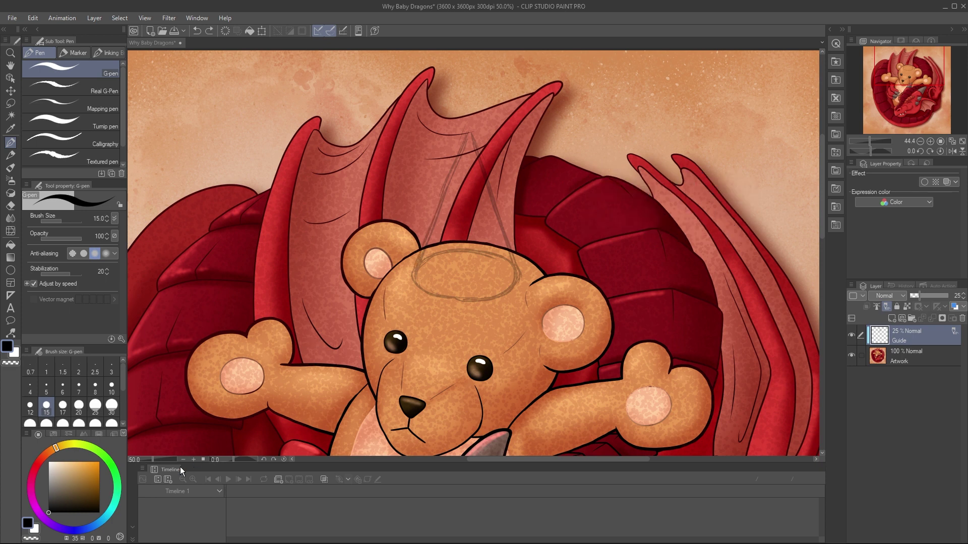
- Create a new timeline with a frame rate of 12 and a playback time of 12 frames
left_click(167, 480)
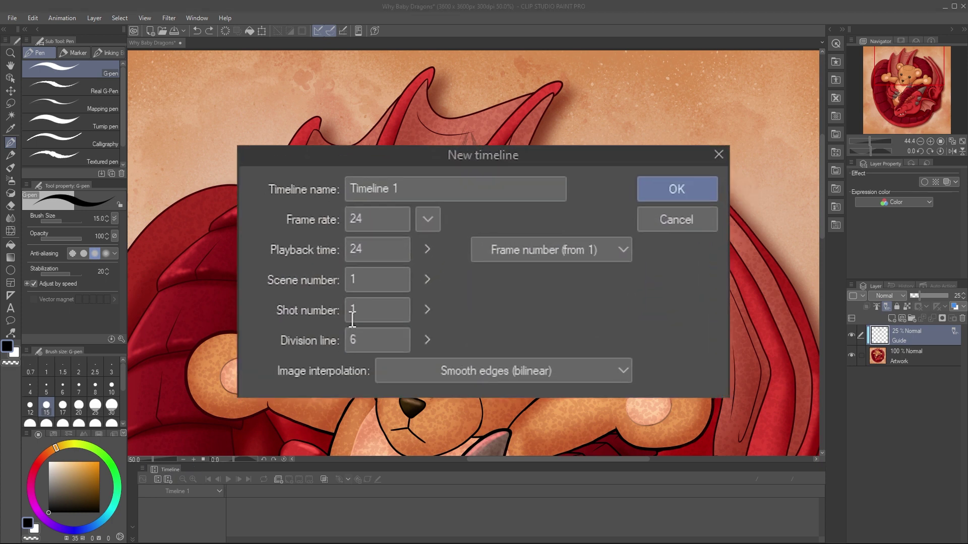
double_click(371, 218)
type("12")
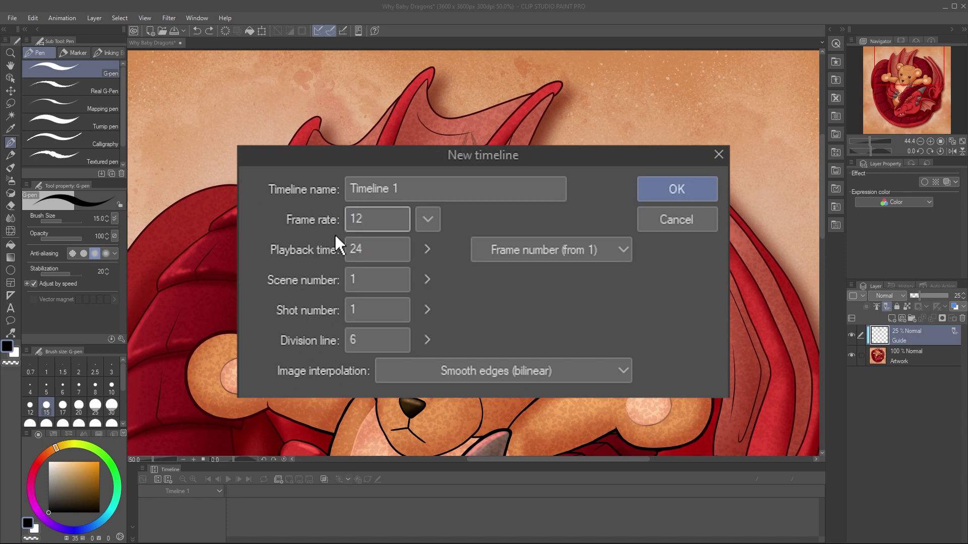
left_click(381, 248)
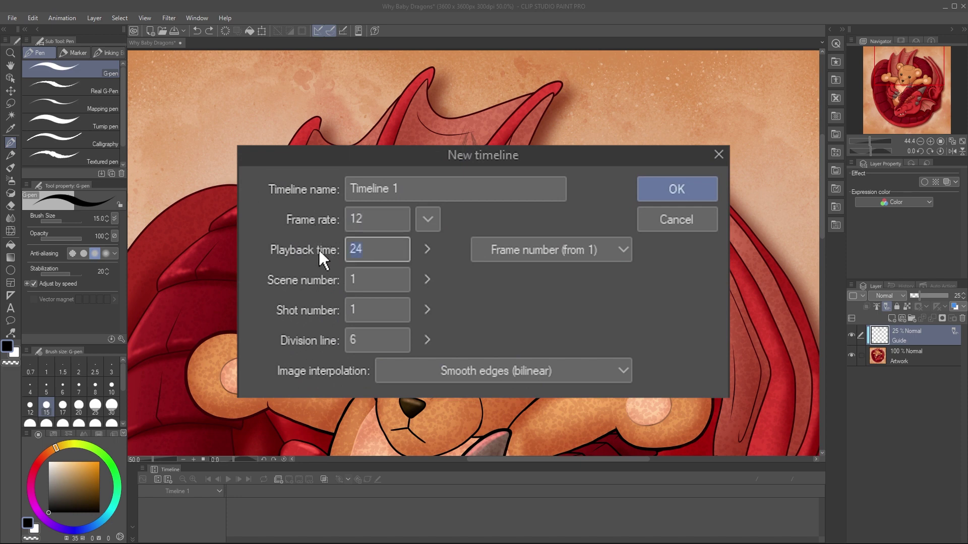
type("12")
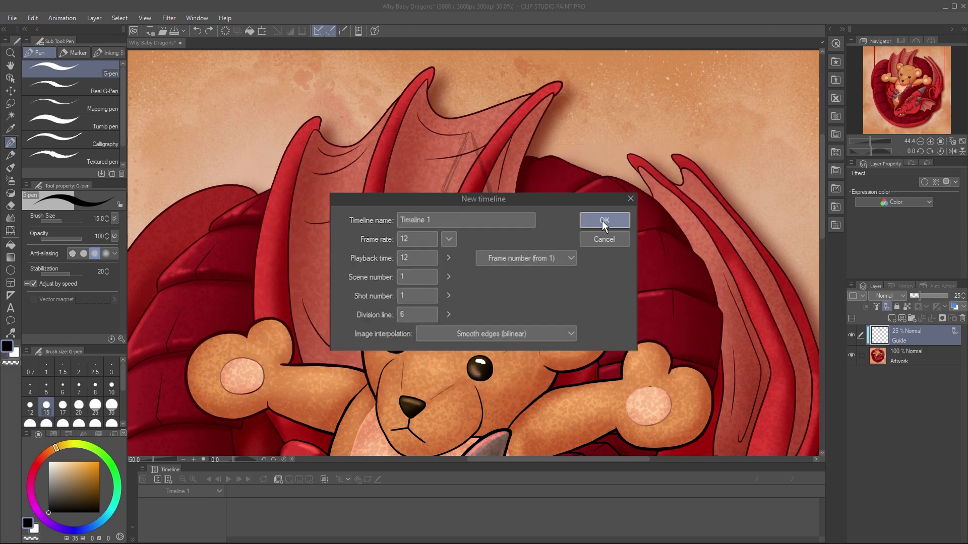
left_click(604, 221)
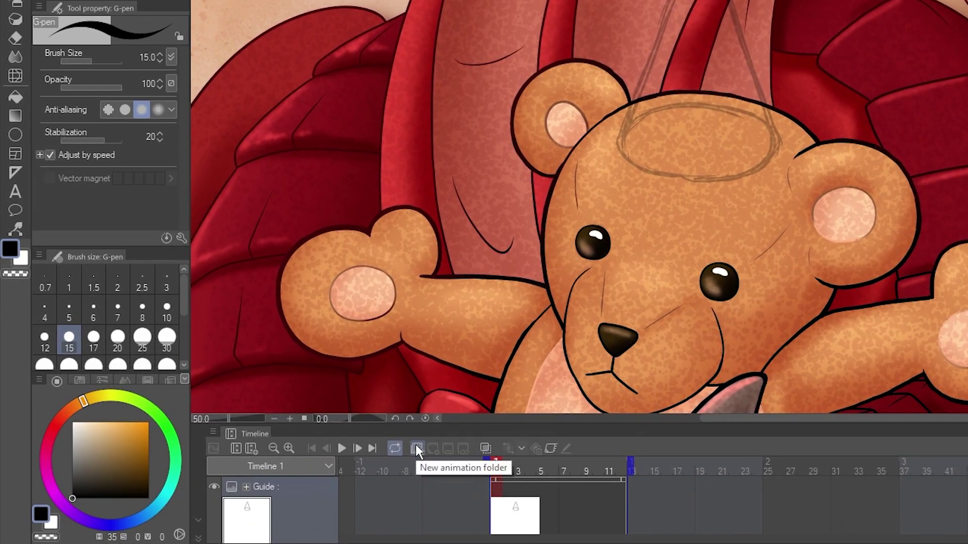
- Add an animation folder with a first cel at frame 1 and make the folder a draft layer
left_click(416, 448)
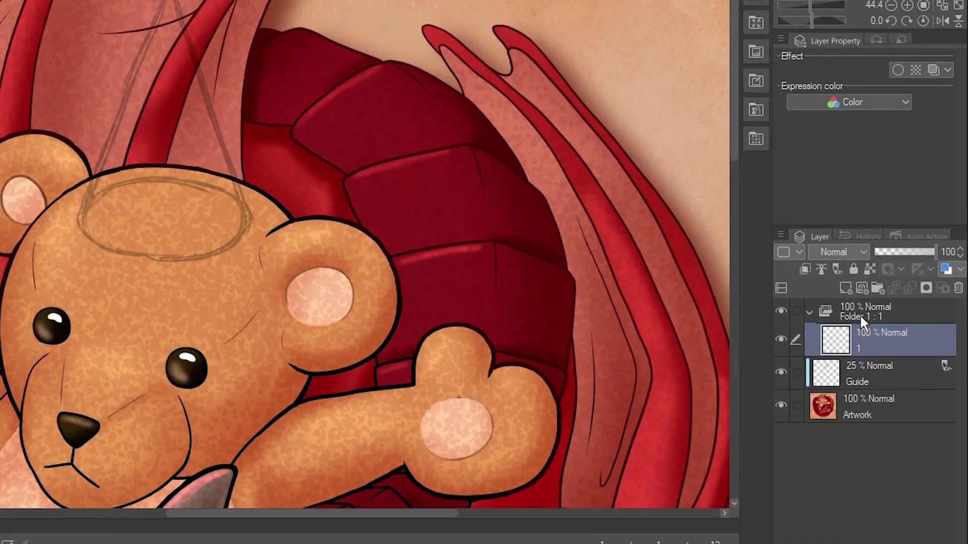
left_click(881, 322)
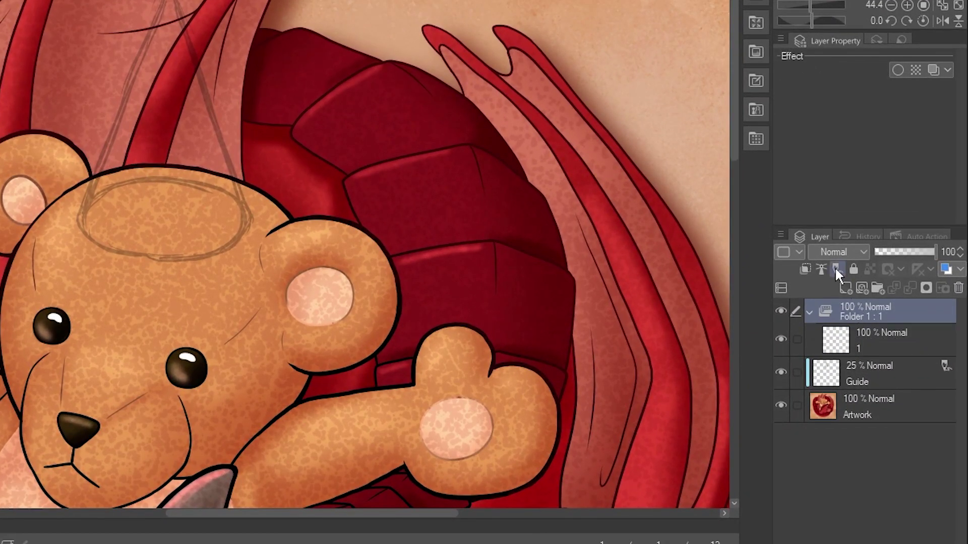
left_click(861, 287)
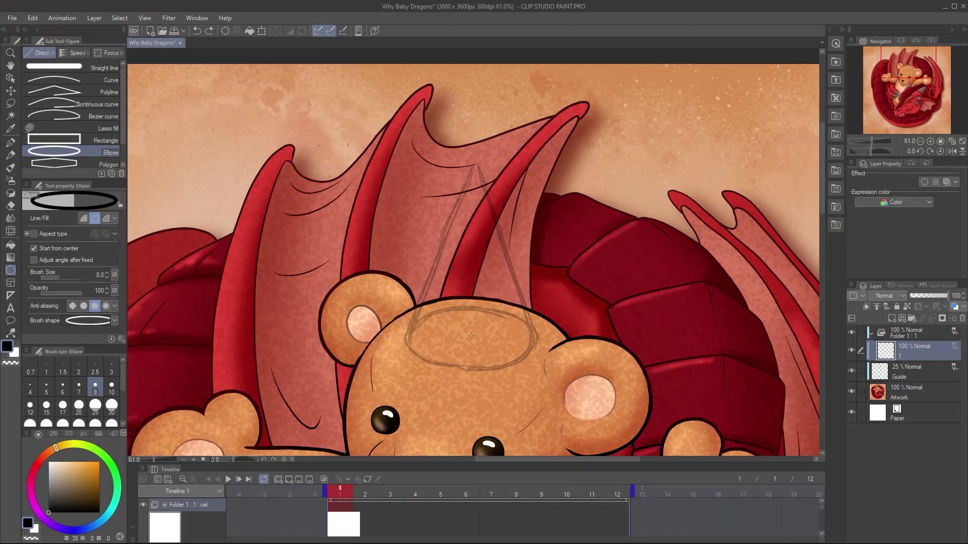
- Draw an ellipse around the cone guide's base on cel 1 and erase its lower half to leave an arc
left_click_drag(470, 336, 531, 286)
key("e")
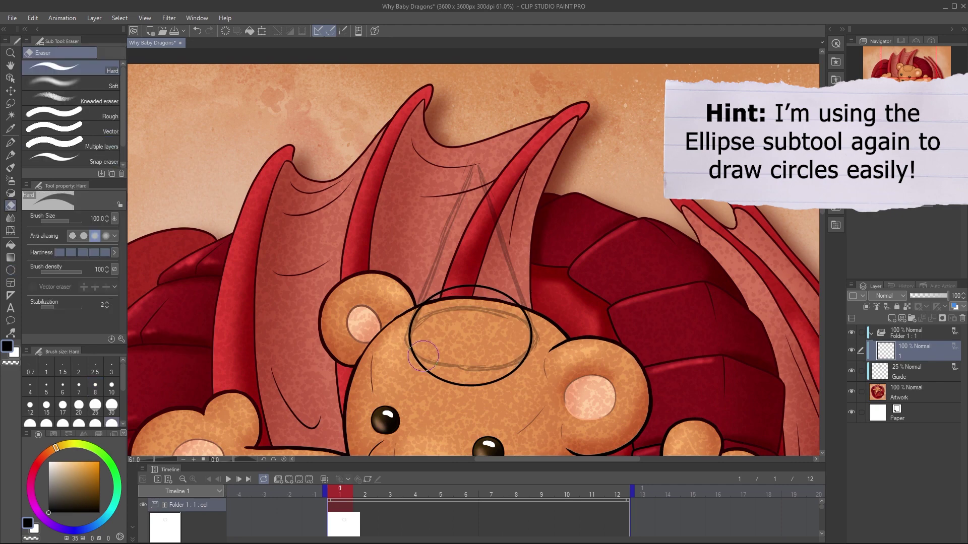
mouse_move(404, 351)
left_mouse_down()
mouse_move(435, 371)
mouse_move(495, 377)
mouse_move(525, 350)
left_mouse_up()
key("u")
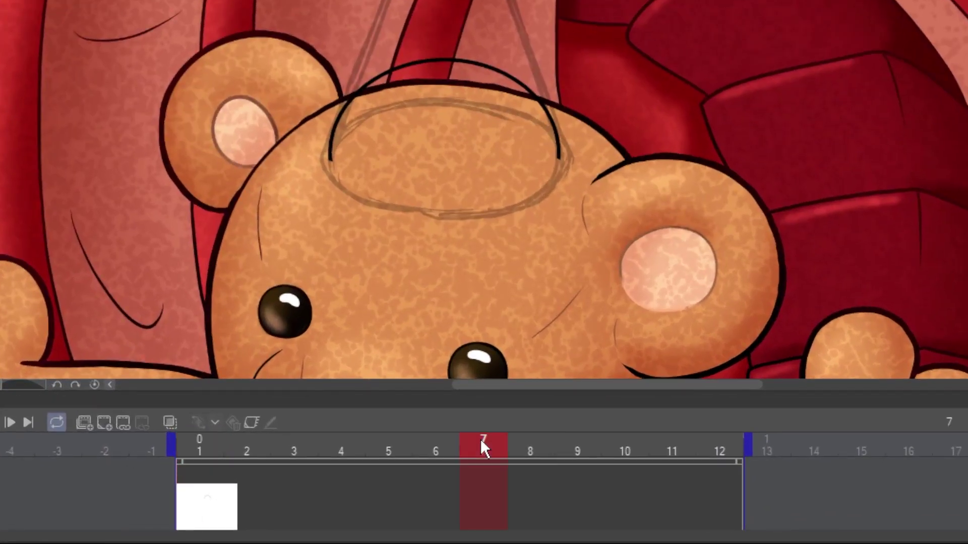
- Add new animation cels at frame 7 and frame 3
left_click(115, 422)
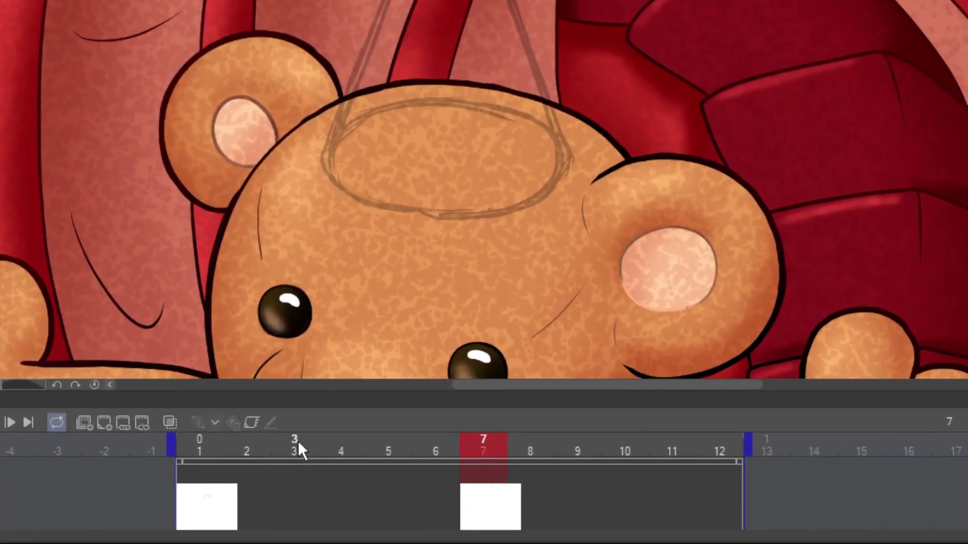
left_click(392, 489)
left_click(106, 425)
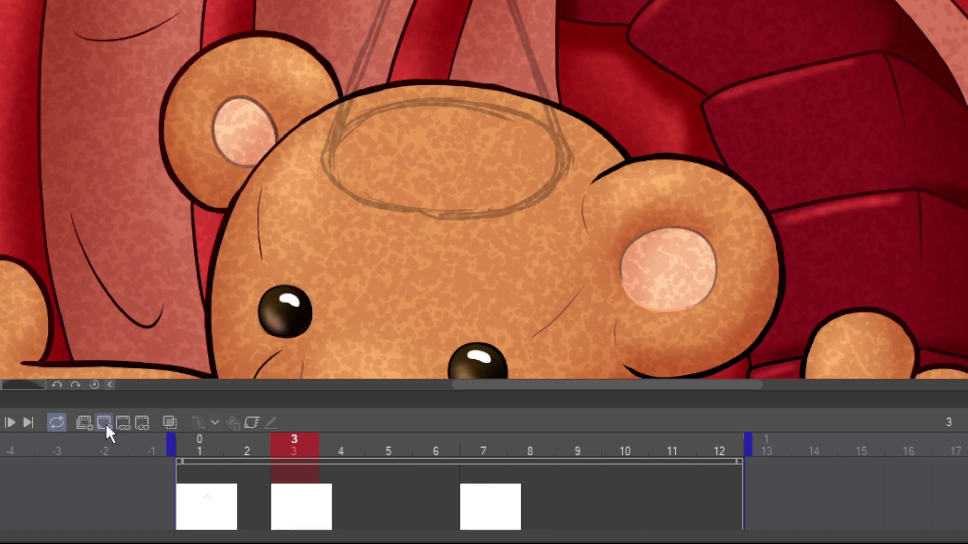
- With onion skin enabled and the Artwork layer hidden, draw bubble 1's circles on frames 3 and 2, the frame 2 circle larger and lower
left_click(176, 421)
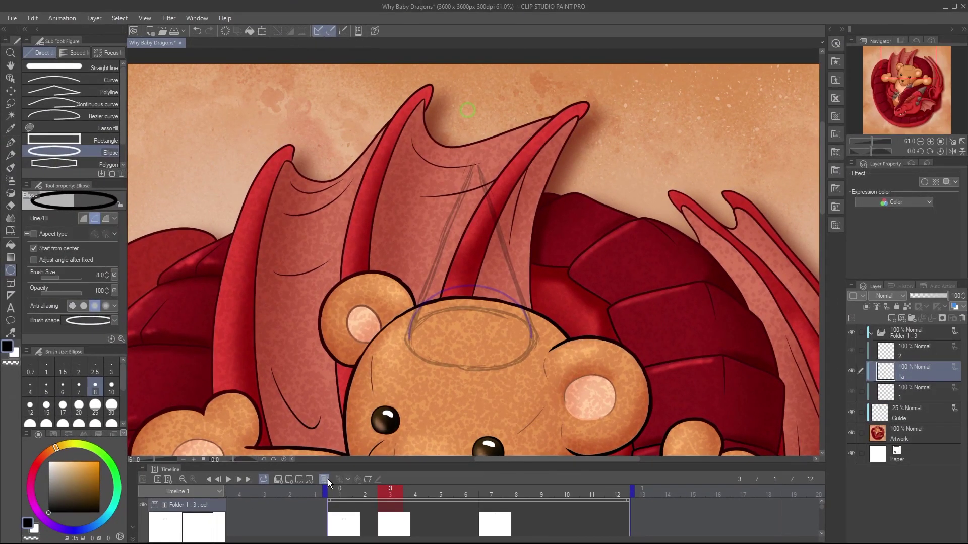
left_click(851, 431)
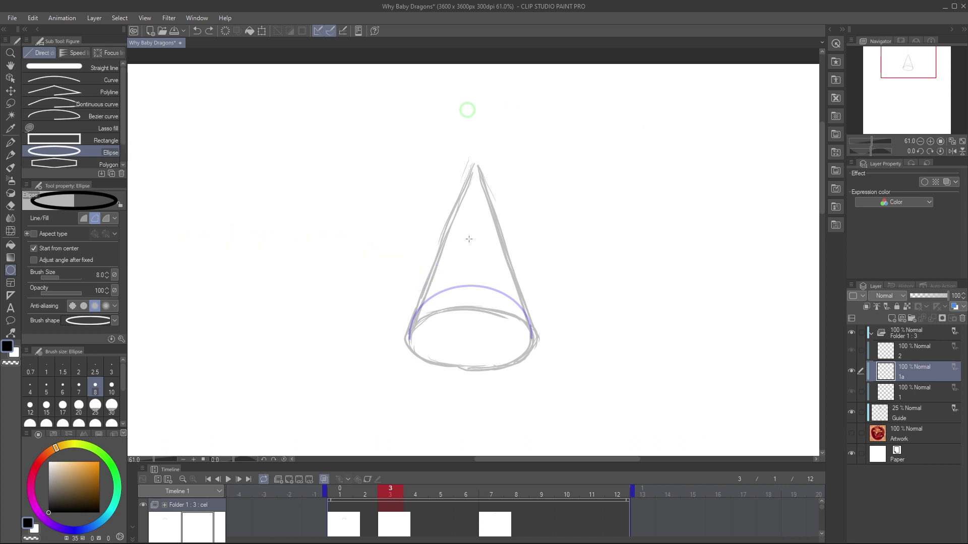
left_click_drag(483, 252, 518, 281)
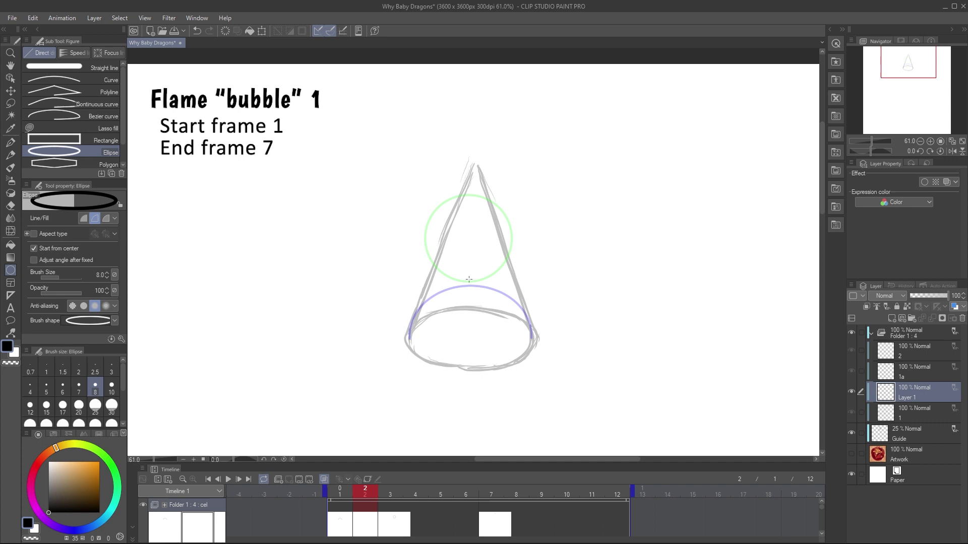
left_click_drag(469, 280, 544, 331)
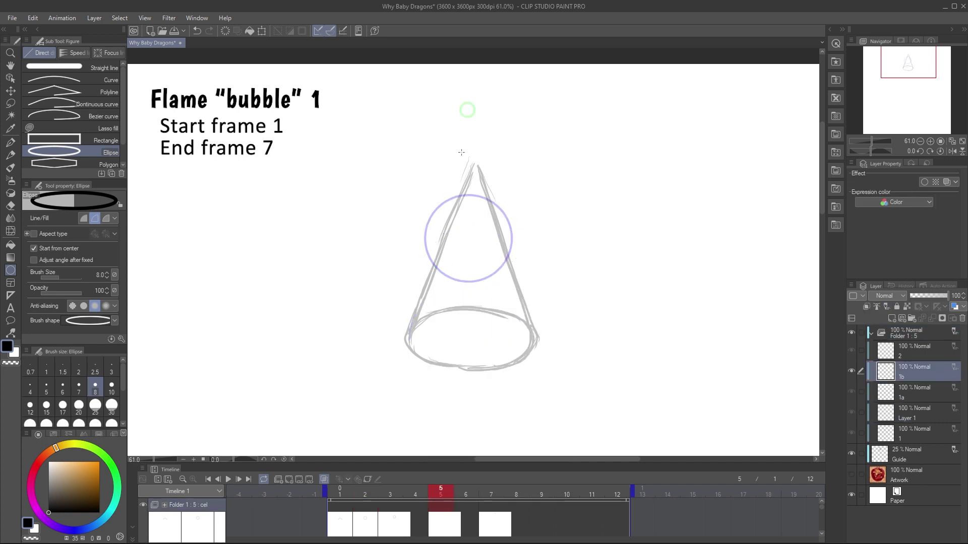
- Draw a small circle for bubble 1 at the cone's tip on frame 5 and shift it slightly downward
left_click_drag(464, 152, 487, 172)
key("m")
mouse_move(421, 119)
left_mouse_down()
mouse_move(514, 192)
mouse_move(467, 185)
left_mouse_up()
key("k")
key("ctrl+d")
key("u")
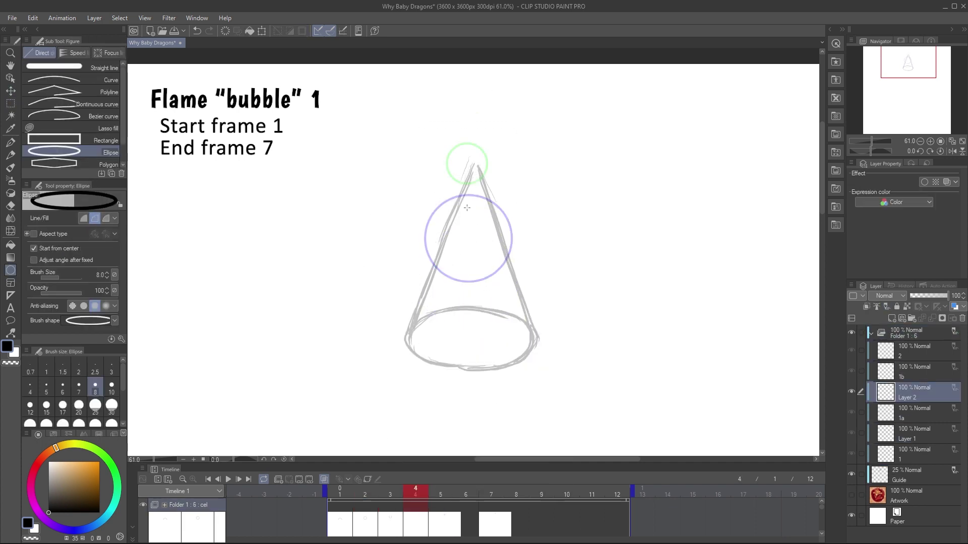
- Draw bubble 1's in-between circle on frame 4, and add a cel at frame 6 with a smaller circle above the cone's tip
left_click_drag(467, 208, 503, 245)
key("m")
right_click(456, 502)
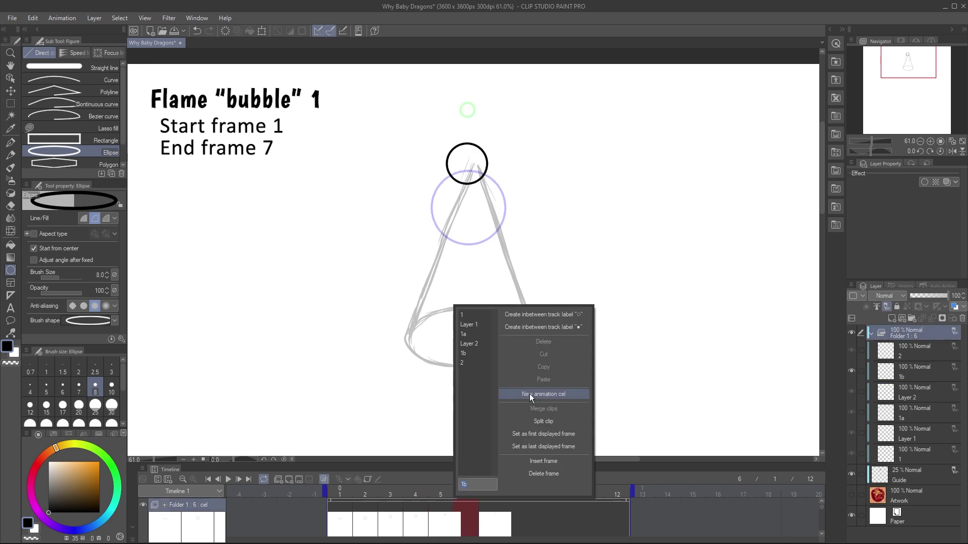
left_click(532, 396)
left_click_drag(466, 130, 479, 142)
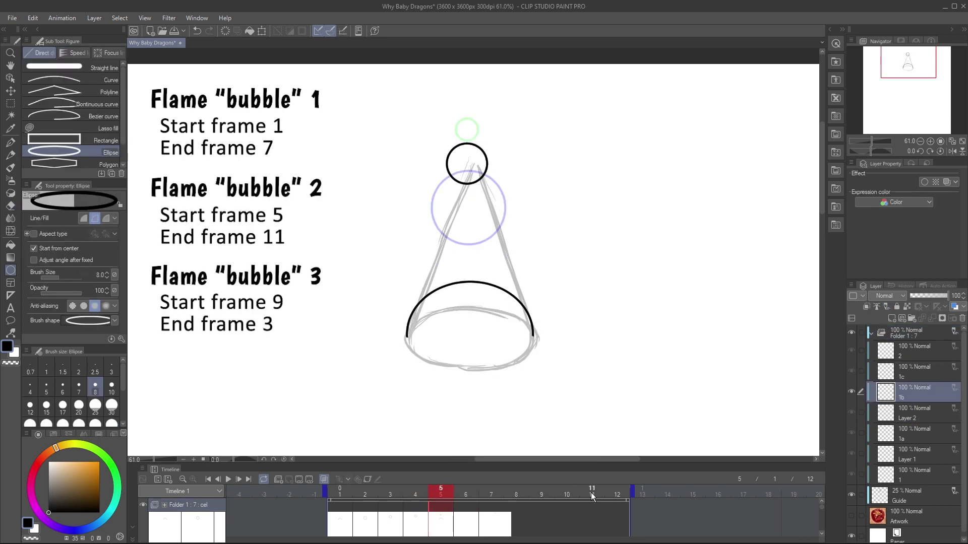
- Add a cel at frame 11 and draw flame bubble 2's tiny end circle well above the cone's tip
right_click(591, 504)
left_click(648, 395)
left_click_drag(470, 99, 478, 107)
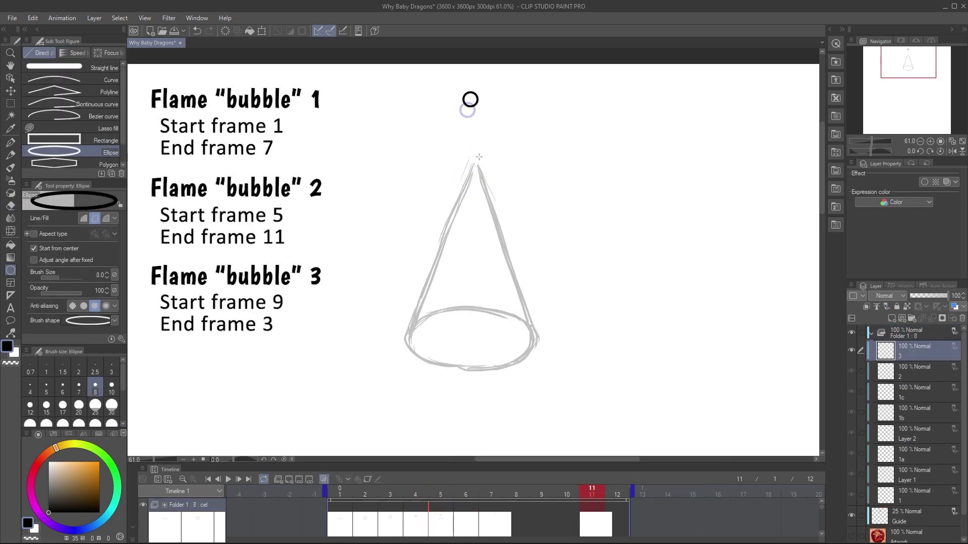
- Draw bubble 2's circle around the upper middle of the cone on frame 7 and move it down slightly
left_click_drag(458, 229, 487, 259)
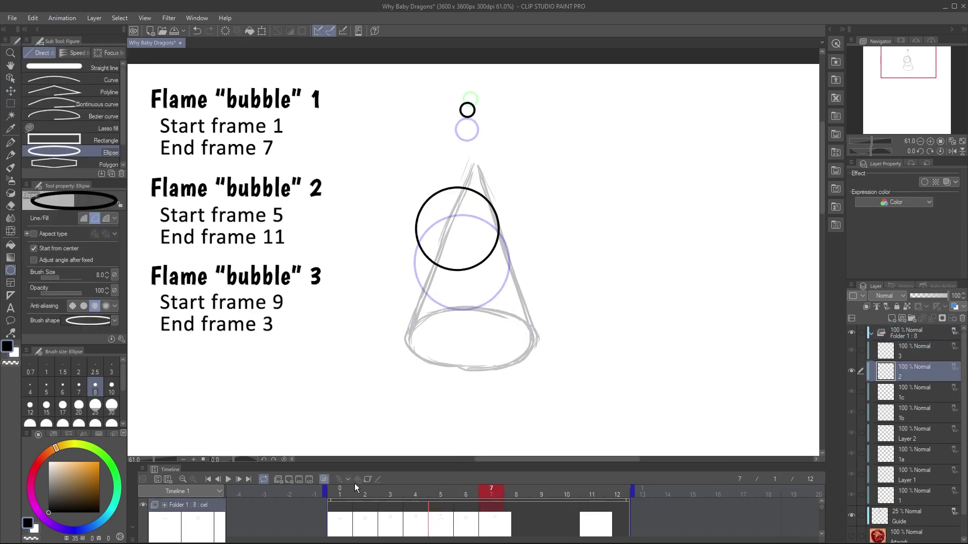
left_click_drag(400, 174, 512, 286)
left_click_drag(457, 229, 458, 241)
- Enlarge bubble 2's circle on frame 6 and lower it toward the cone's base
left_click(467, 492)
left_click_drag(403, 200, 494, 318)
key("ctrl+t")
key("Return")
left_click(489, 495)
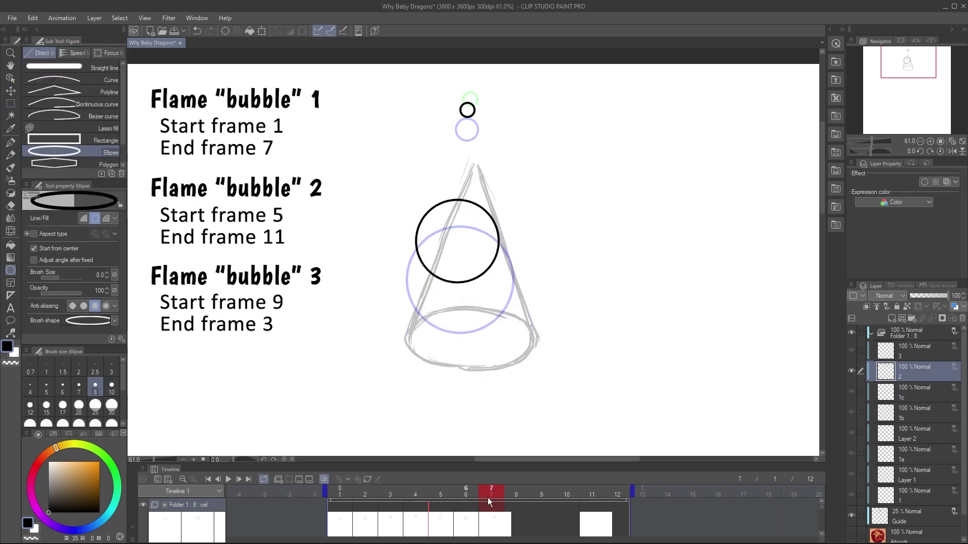
- Add cels at frames 9 and 8 and draw bubble 2's circles rising and shrinking toward the cone's tip
right_click(542, 504)
left_click(598, 395)
left_click_drag(458, 167, 490, 199)
right_click(516, 504)
left_click(572, 396)
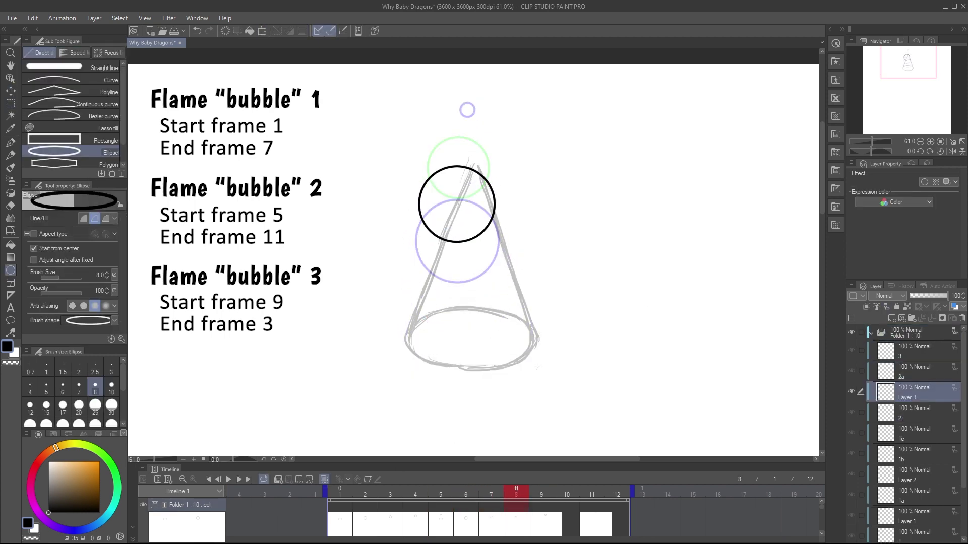
- Adjust bubble 2's circles on frames 8 and 9, and draw its smaller circle above the cone's tip on frame 10
left_click_drag(405, 155, 503, 254)
key("ctrl+t")
left_click(542, 493)
left_click_drag(416, 125, 501, 204)
key("ctrl+t")
key("Return")
left_click_drag(464, 121, 478, 135)
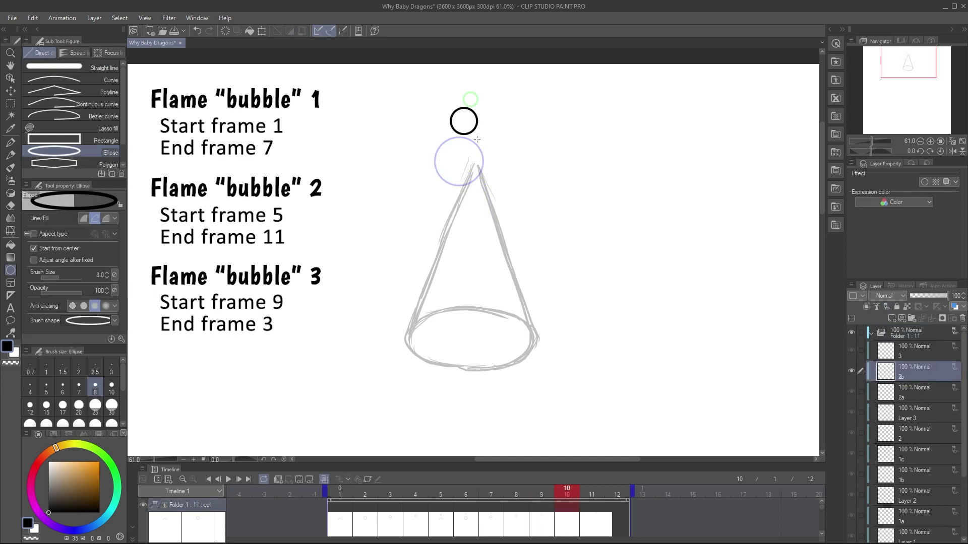
- Draw flame bubble 3's starting circle at the cone's base on frame 9 and erase its lower half
left_click(542, 494)
left_click_drag(472, 333, 536, 386)
key("e")
left_click_drag(409, 347, 535, 347)
- Draw bubble 3's full circle just above the cone's base on frame 10 and adjust it with a transform
left_click(566, 494)
left_click_drag(479, 271, 530, 322)
key("ctrl+t")
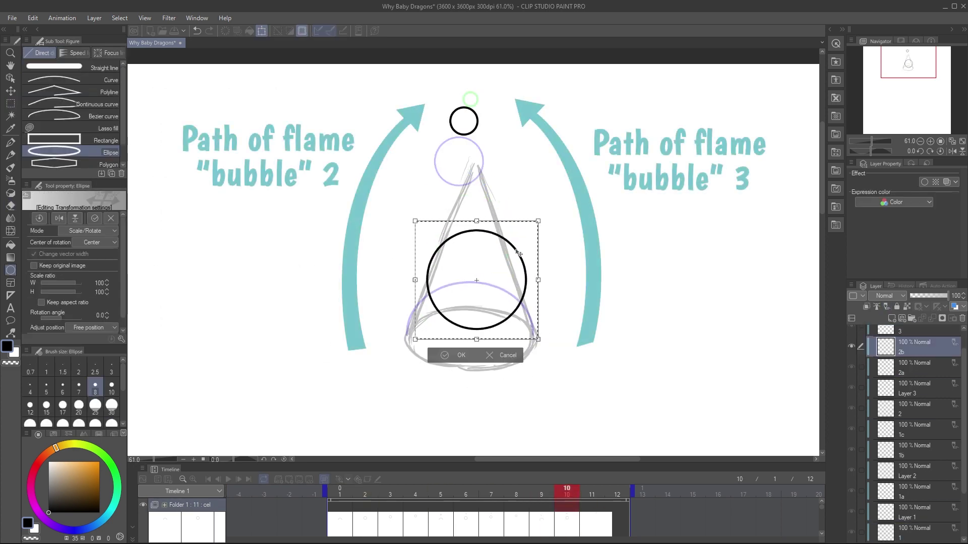
key("Return")
- Draw bubble 3's circle around the middle of the cone on frame 11, then select it and shift its position
left_click(592, 494)
left_click_drag(479, 248, 524, 293)
key("m")
left_click_drag(417, 188, 540, 305)
key("k")
left_click_drag(479, 249, 519, 252)
key("ctrl+d")
- Add a cel at frame 12 and place bubble 3's circle around the upper part of the cone
left_click(617, 494)
left_click(278, 479)
key("k")
left_click_drag(483, 216, 489, 213)
key("u")
- Draw bubble 3's rising, shrinking circles from the cone's tip upward on frames 1 to 3 and play the animation
left_click(441, 523)
left_click(340, 523)
left_click_drag(487, 163, 511, 186)
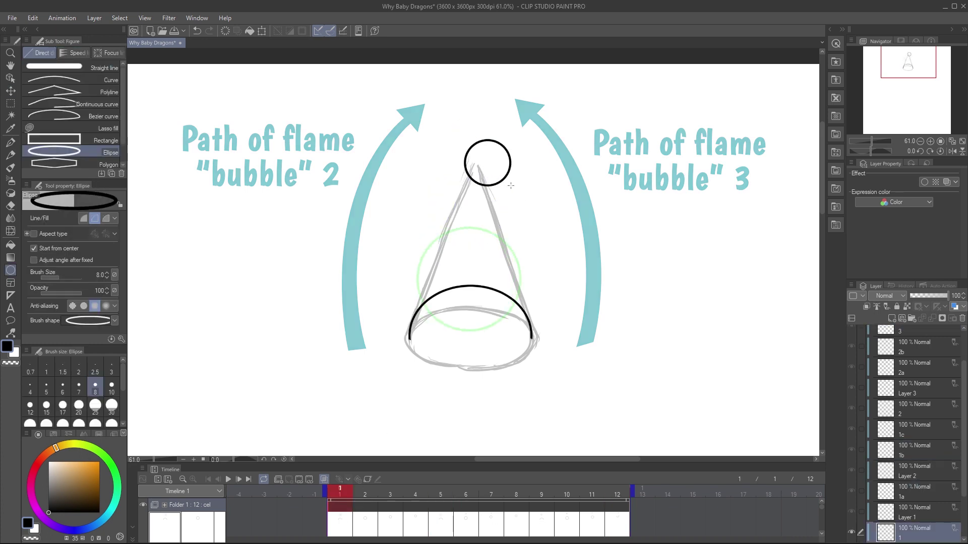
left_click(365, 523)
left_click_drag(483, 121, 499, 138)
left_click(390, 522)
left_click_drag(475, 94, 483, 103)
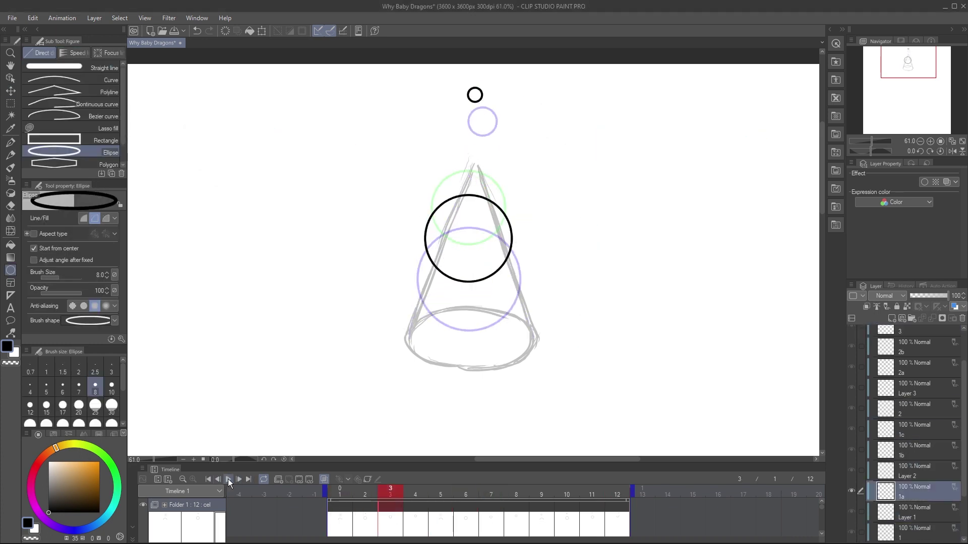
left_click(227, 479)
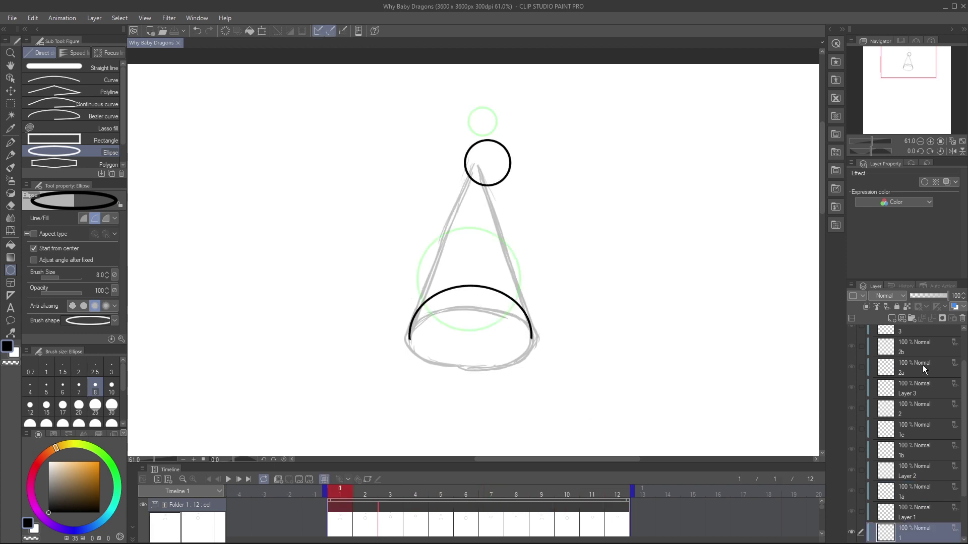
- Add a new animation folder with a cel at frame 1 above the collapsed bubble folder, and show the Artwork layer
left_click_drag(964, 374, 958, 335)
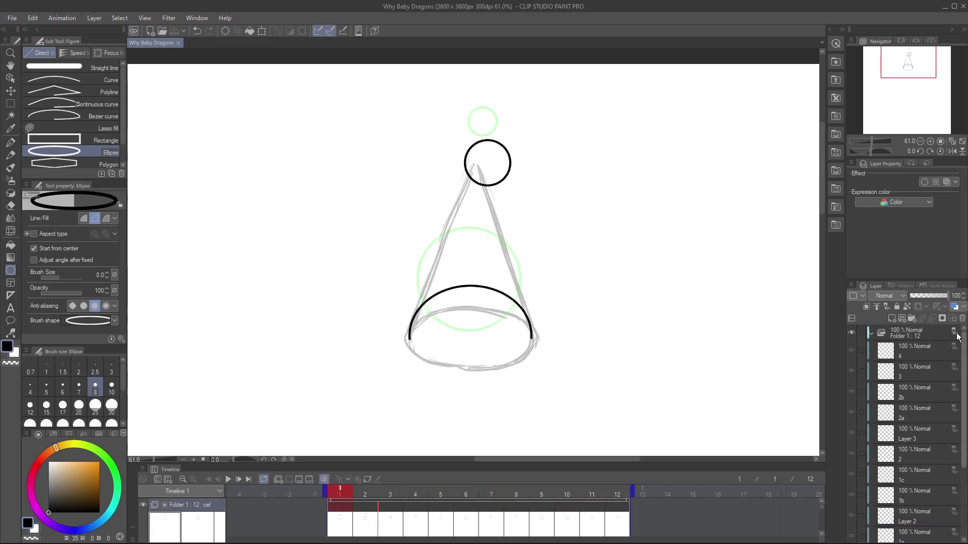
left_click(874, 335)
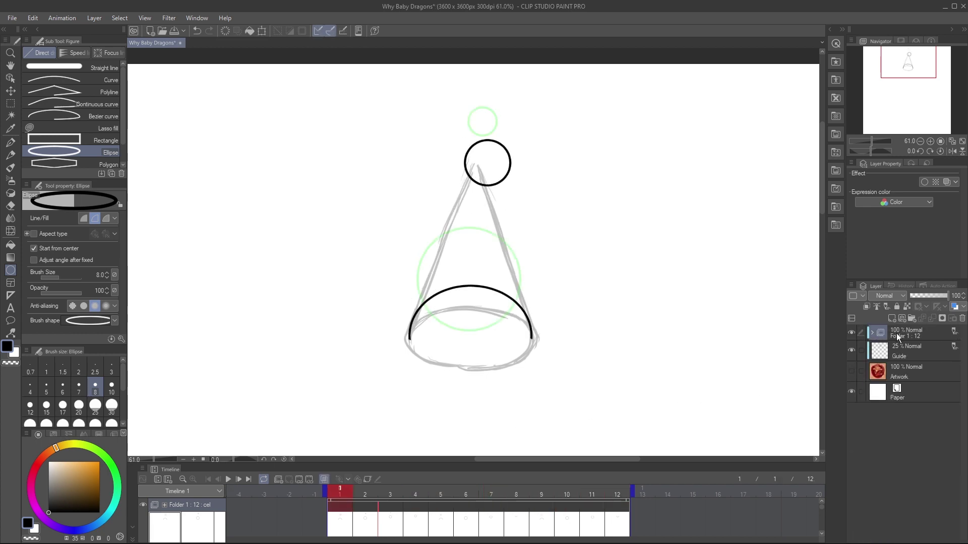
left_click(898, 337)
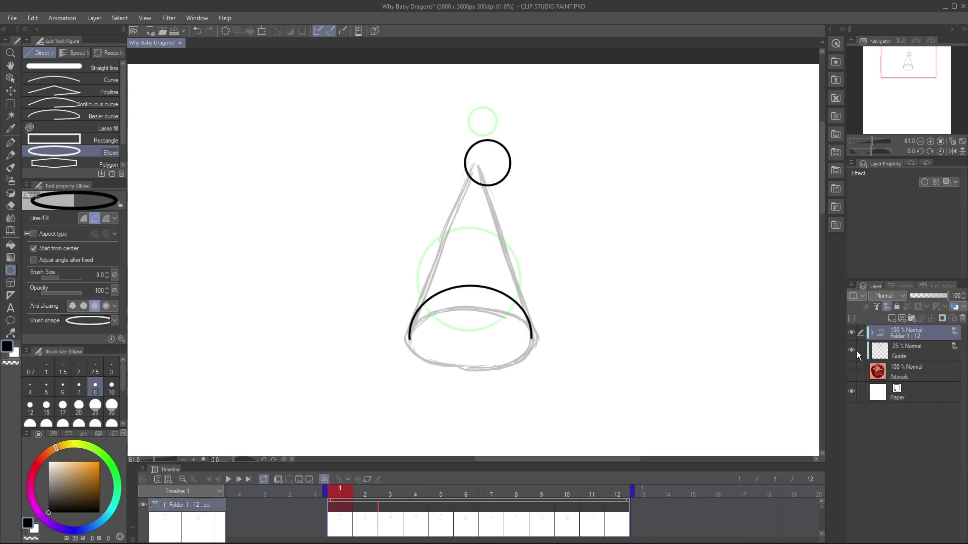
left_click(280, 480)
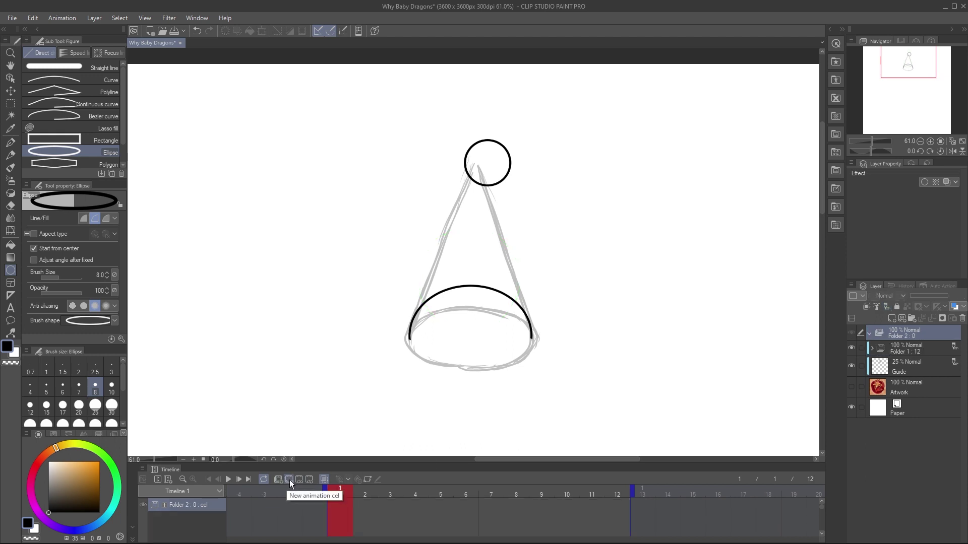
left_click(290, 480)
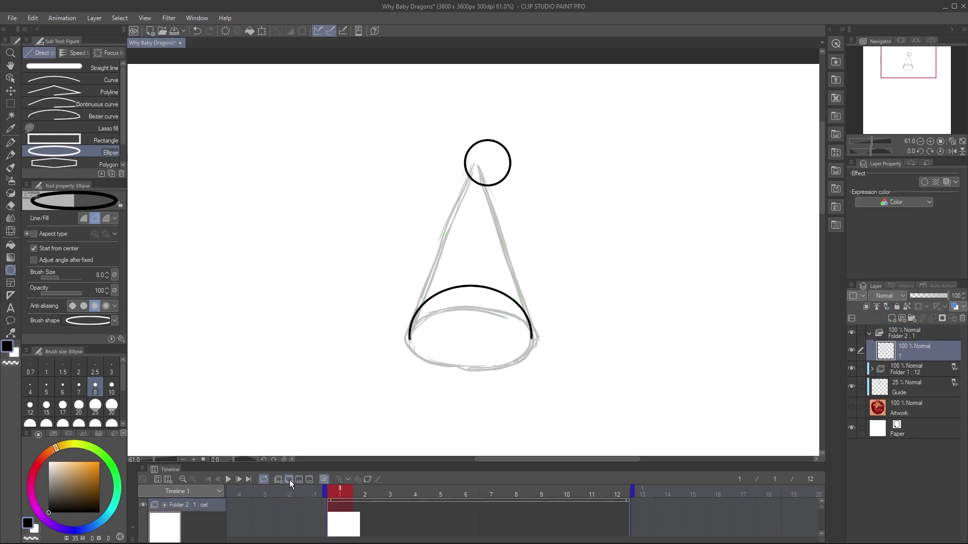
left_click(851, 408)
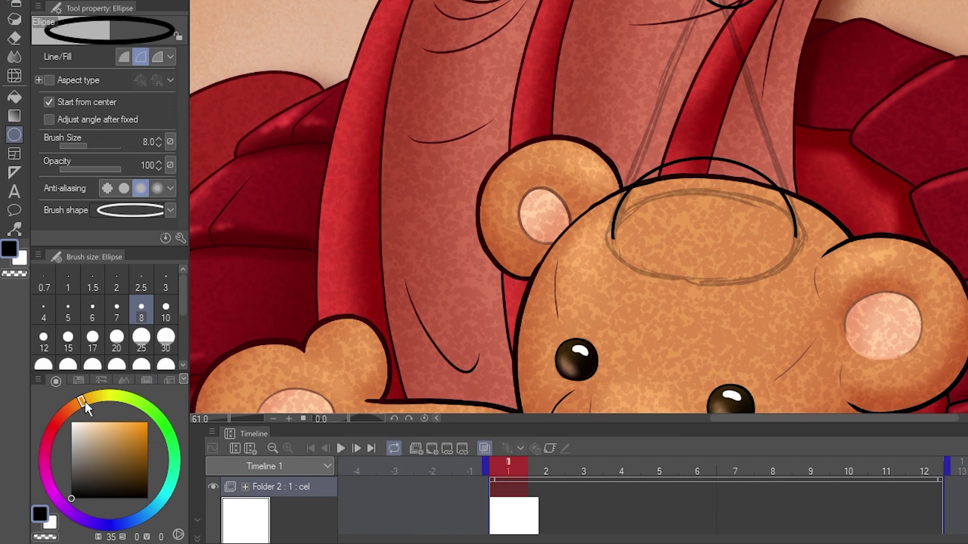
- Set the drawing color to orange-red (H 12, S 89, V 100) and choose the G-pen at brush size 80
left_click_drag(85, 402, 62, 416)
left_click(134, 430)
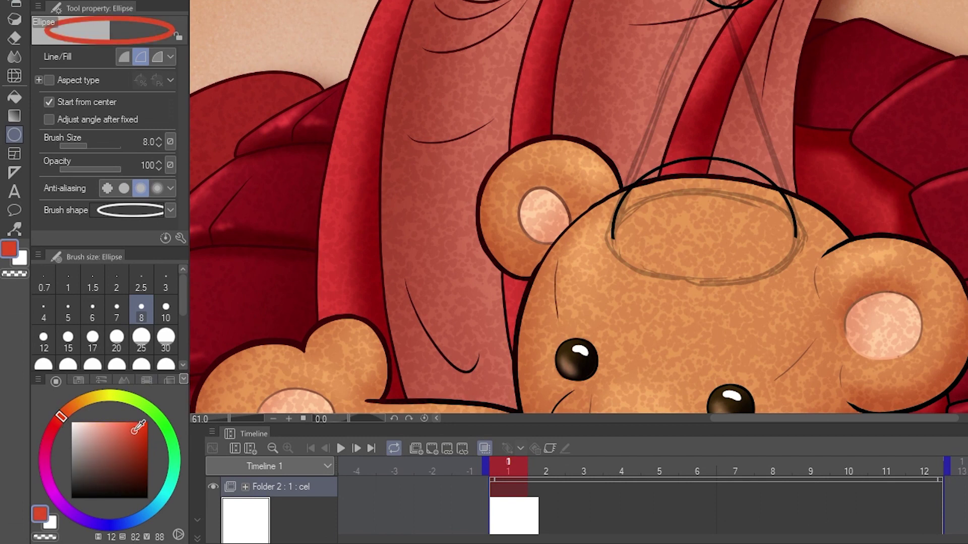
left_click_drag(135, 430, 141, 421)
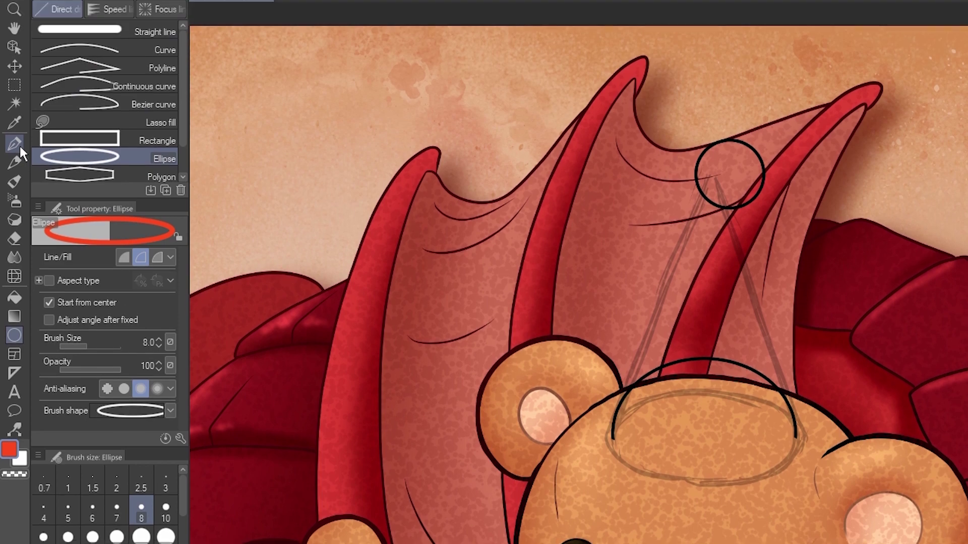
left_click(14, 146)
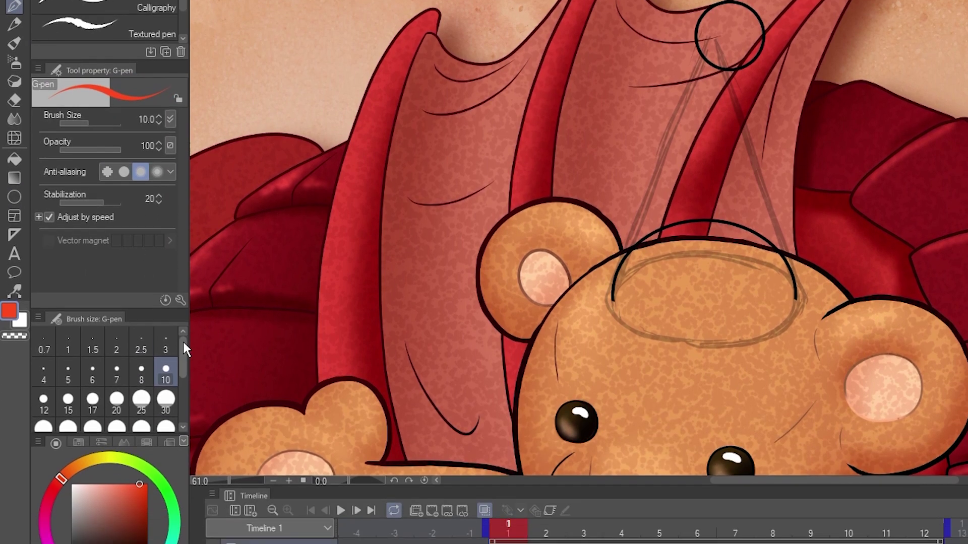
left_click_drag(183, 482, 185, 511)
left_click(138, 362)
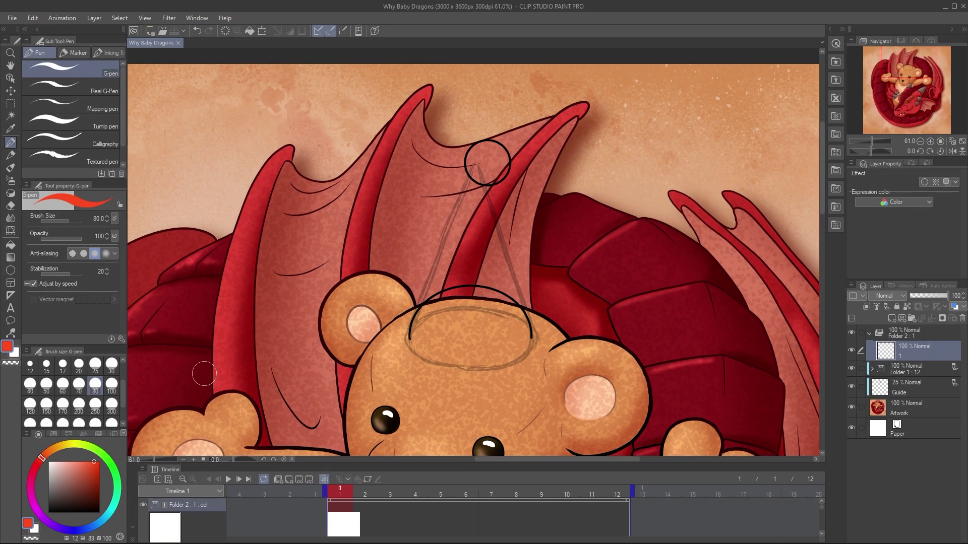
- Paint a filled teardrop flame over the base bubble on frame 1 and save the file
left_click_drag(709, 177, 633, 310)
mouse_move(425, 348)
left_mouse_down()
mouse_move(462, 337)
mouse_move(481, 302)
mouse_move(472, 322)
left_mouse_up()
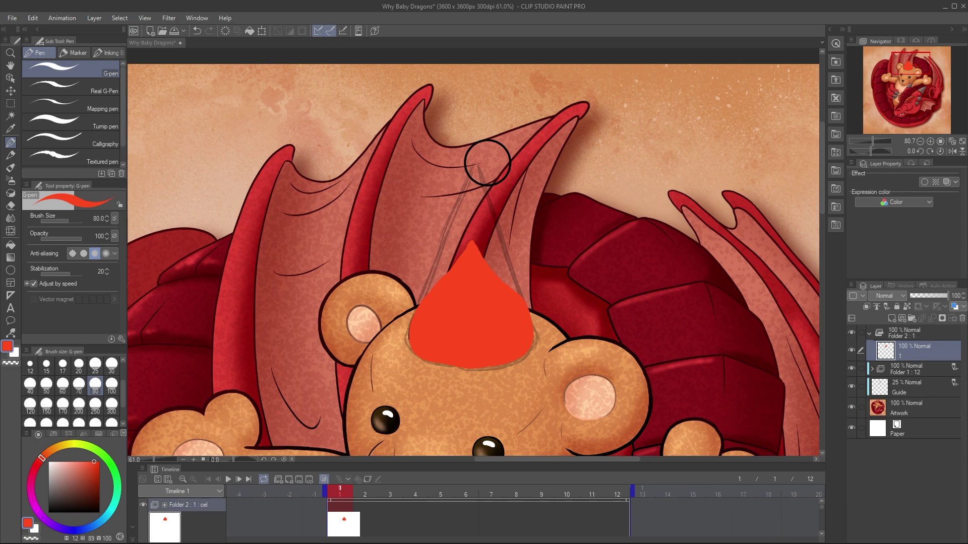
key("ctrl+s")
- Add a cel at frame 2 and paint a filled flame around the risen bubble, flaring out at the base oval
right_click(367, 512)
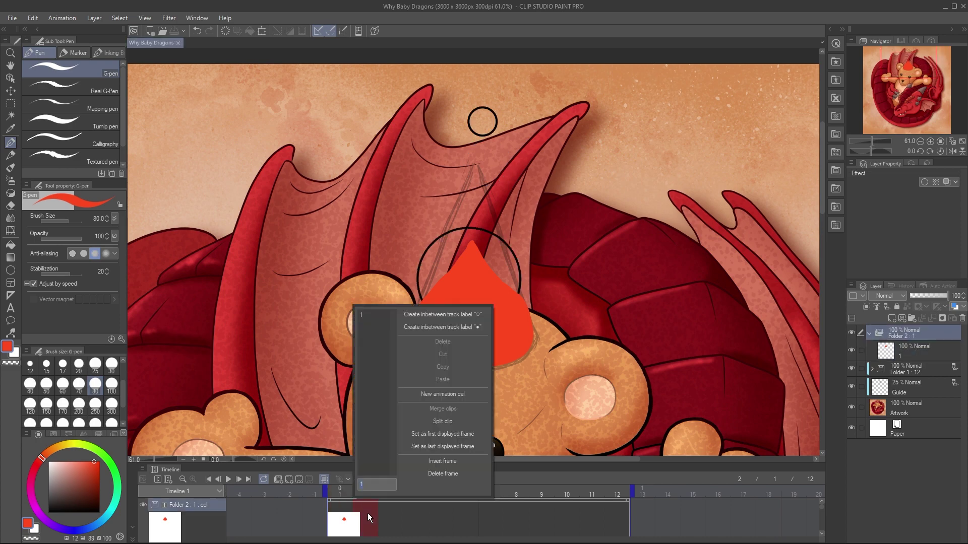
left_click(434, 393)
mouse_move(414, 344)
left_mouse_down()
mouse_move(524, 338)
mouse_move(449, 357)
mouse_move(474, 362)
mouse_move(497, 362)
mouse_move(525, 344)
left_mouse_up()
mouse_move(469, 226)
left_mouse_down()
mouse_move(438, 256)
mouse_move(444, 348)
mouse_move(504, 310)
mouse_move(443, 237)
mouse_move(484, 332)
left_mouse_up()
mouse_move(471, 249)
left_mouse_down()
mouse_move(461, 313)
mouse_move(469, 267)
left_mouse_up()
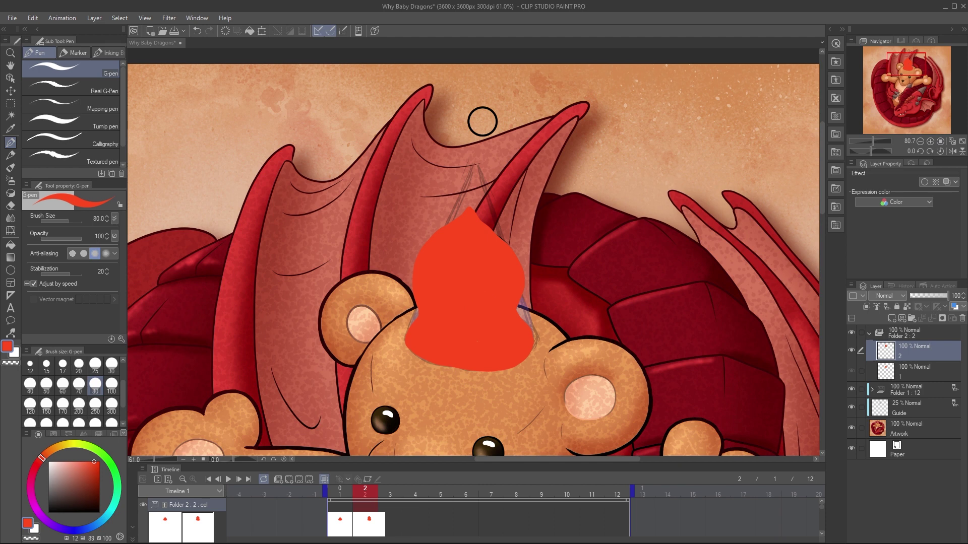
- Add a cel at frame 3 and paint a taller filled flame around the bubble with a narrowing waist above the base
right_click(381, 502)
left_click(458, 396)
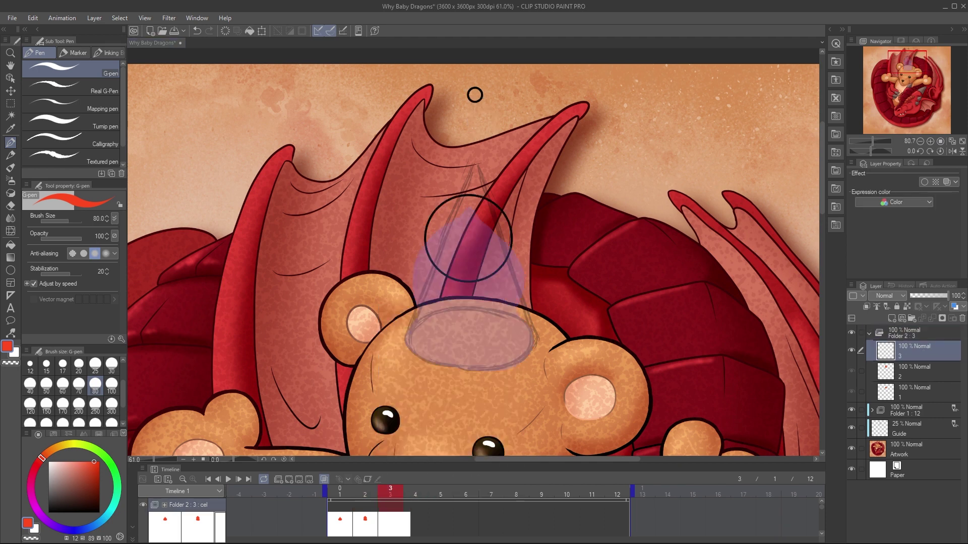
mouse_move(469, 180)
left_mouse_down()
mouse_move(438, 268)
mouse_move(492, 267)
mouse_move(411, 337)
left_mouse_up()
left_click_drag(490, 275, 524, 341)
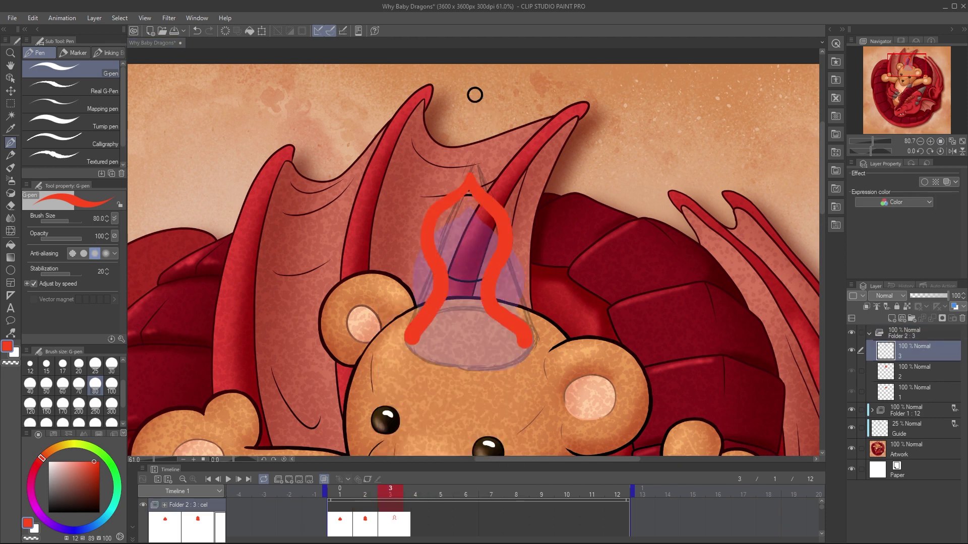
left_click_drag(412, 339, 524, 341)
left_click_drag(497, 278, 507, 314)
mouse_move(442, 214)
left_mouse_down()
mouse_move(445, 265)
mouse_move(484, 260)
mouse_move(502, 334)
mouse_move(469, 345)
left_mouse_up()
- Add a cel at frame 4 and paint a filled flame around the high bubble, joined to the base by a thin neck
right_click(409, 502)
left_click(440, 465)
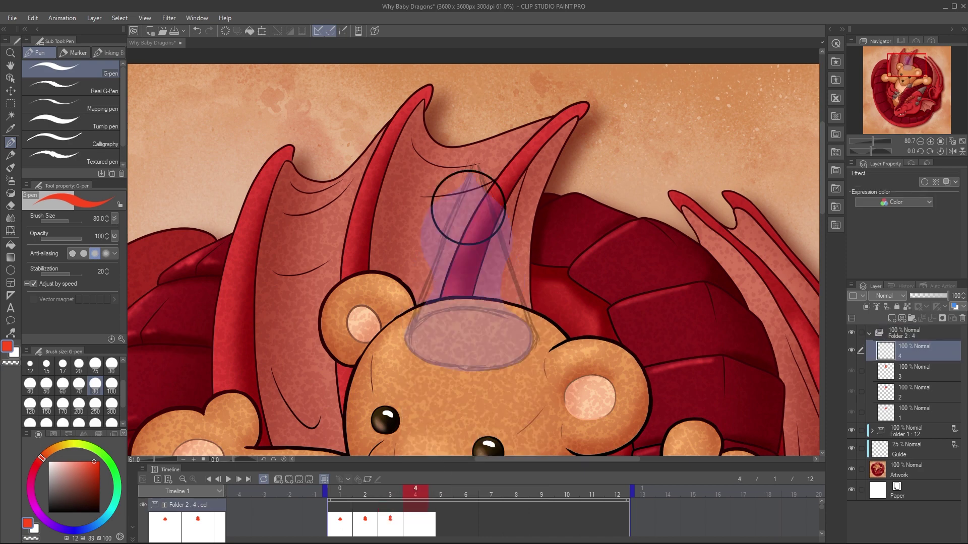
mouse_move(457, 173)
left_mouse_down()
mouse_move(441, 186)
mouse_move(439, 229)
left_mouse_up()
left_click_drag(471, 153, 487, 229)
left_click_drag(466, 176, 473, 230)
mouse_move(443, 232)
left_mouse_down()
mouse_move(459, 258)
mouse_move(414, 338)
left_mouse_up()
key("ctrl+z")
left_click_drag(490, 237, 524, 335)
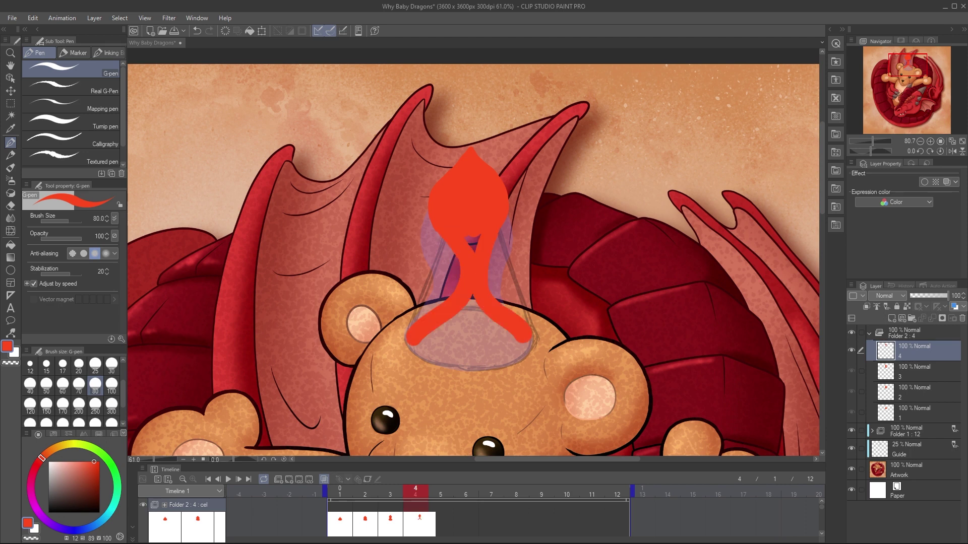
left_click_drag(415, 339, 527, 339)
mouse_move(433, 339)
left_mouse_down()
mouse_move(469, 323)
mouse_move(482, 330)
left_mouse_up()
- Add a cel at frame 5 and paint a detached diamond-shaped flame at the tip plus a new teardrop flame on the base
right_click(436, 501)
left_click(465, 465)
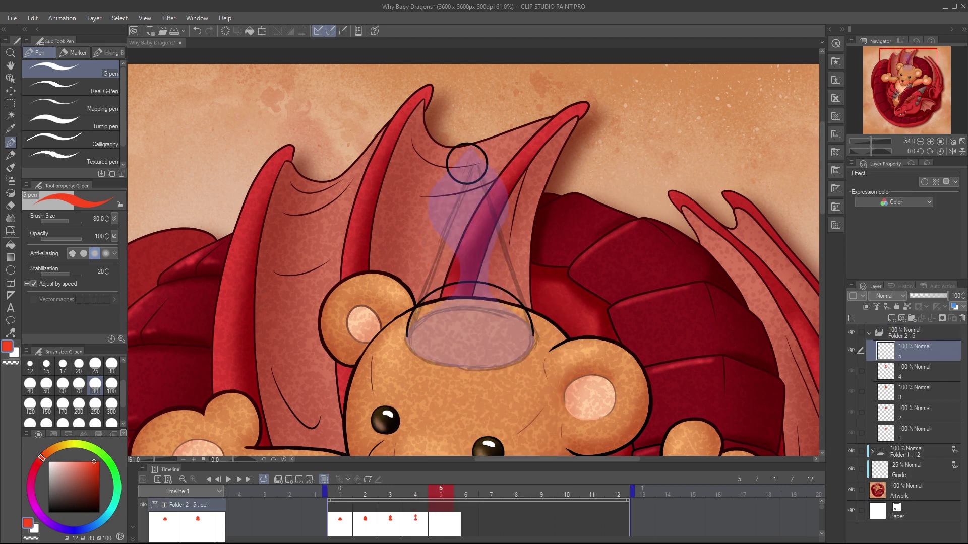
left_click_drag(466, 121, 468, 126)
left_click_drag(458, 176, 469, 123)
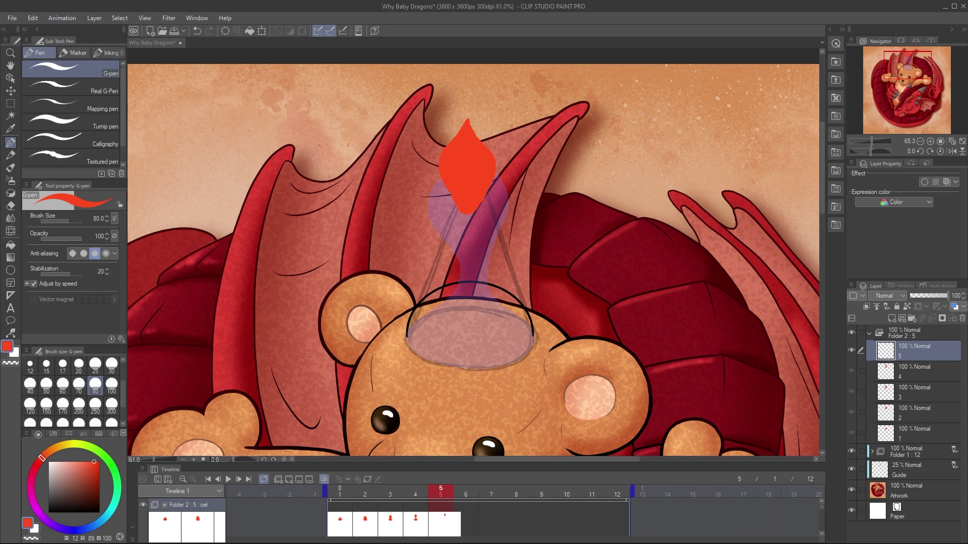
left_click_drag(470, 256, 416, 339)
left_click_drag(472, 257, 524, 335)
left_click_drag(417, 341, 523, 340)
mouse_move(463, 285)
left_mouse_down()
mouse_move(508, 333)
mouse_move(447, 329)
mouse_move(472, 335)
left_mouse_up()
- Add a cel at frame 6 and paint a small detached teardrop above the tip and a larger flame around bubble 2
right_click(461, 501)
left_click(490, 465)
left_click_drag(466, 101, 467, 146)
left_click_drag(468, 103, 464, 133)
left_click_drag(462, 206, 417, 303)
left_click_drag(463, 207, 504, 294)
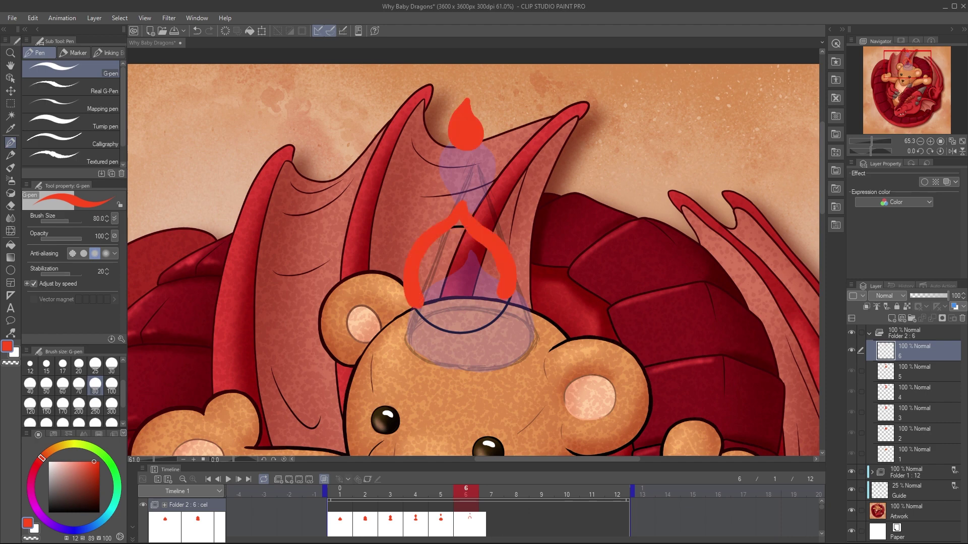
left_click_drag(416, 303, 416, 338)
left_click_drag(505, 294, 523, 340)
left_click_drag(417, 340, 524, 341)
mouse_move(433, 339)
left_mouse_down()
mouse_move(468, 228)
mouse_move(455, 320)
left_mouse_up()
- Add a cel at frame 7 and paint a tiny top teardrop and a filled flame around bubble 2 with a slight waist
left_click(289, 479)
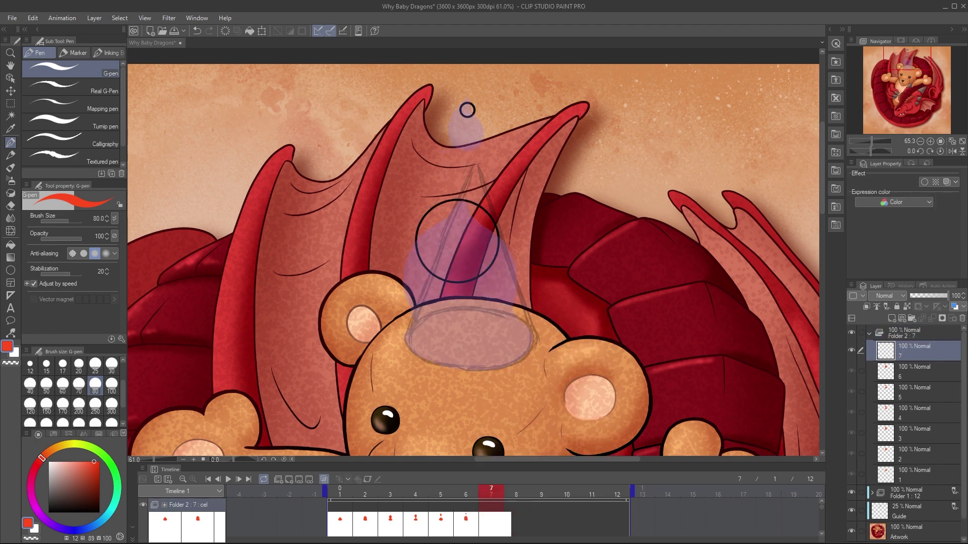
left_click_drag(460, 183, 428, 264)
mouse_move(461, 190)
left_mouse_down()
mouse_move(447, 271)
mouse_move(416, 338)
left_mouse_up()
left_click_drag(486, 272, 520, 338)
mouse_move(417, 341)
left_mouse_down()
mouse_move(521, 342)
mouse_move(456, 241)
left_mouse_up()
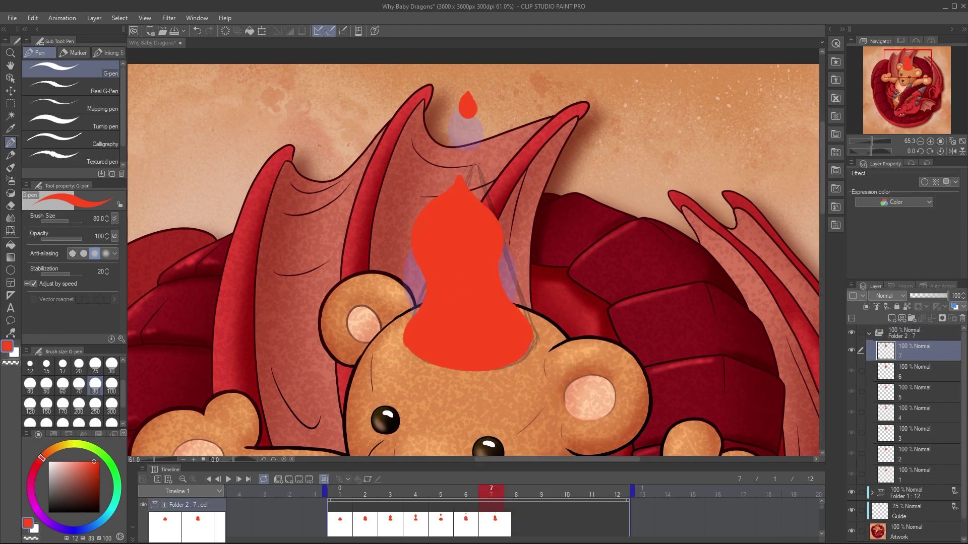
- Add a cel at frame 8 and paint a filled flame around bubble 2 near the tip, with a narrow neck above the base
right_click(510, 501)
left_click(540, 465)
mouse_move(458, 155)
left_mouse_down()
mouse_move(439, 221)
mouse_move(468, 227)
left_mouse_up()
mouse_move(448, 234)
left_mouse_down()
mouse_move(414, 337)
mouse_move(521, 340)
left_mouse_up()
left_click_drag(417, 341, 521, 342)
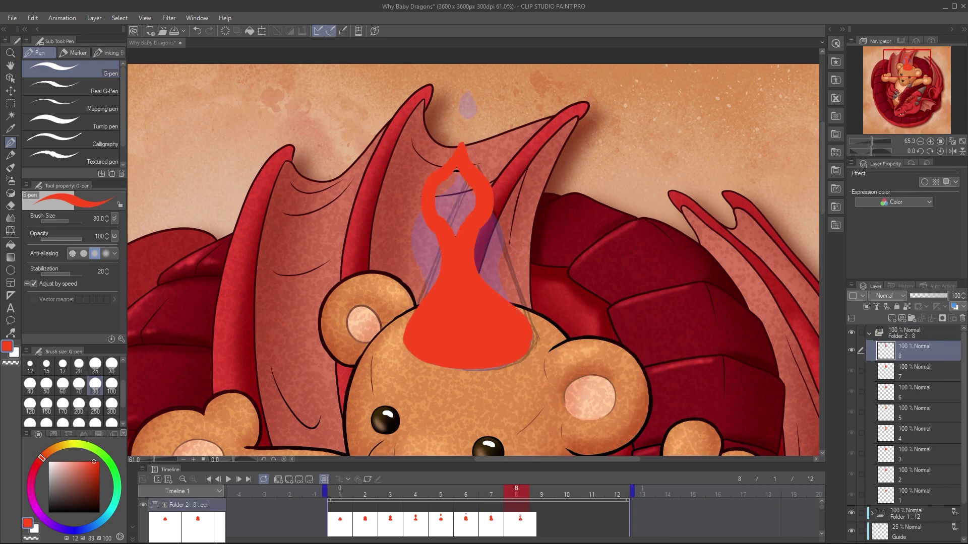
left_click_drag(457, 182, 457, 223)
- Add a cel at frame 9 and paint bubble 2 as a detached flame plus a new teardrop flame on the base
right_click(536, 501)
left_click(565, 466)
left_click_drag(459, 125, 458, 195)
left_click_drag(462, 126, 463, 193)
left_click_drag(464, 259, 414, 345)
left_click_drag(467, 259, 528, 345)
left_click_drag(416, 345, 527, 344)
left_click_drag(440, 335, 493, 319)
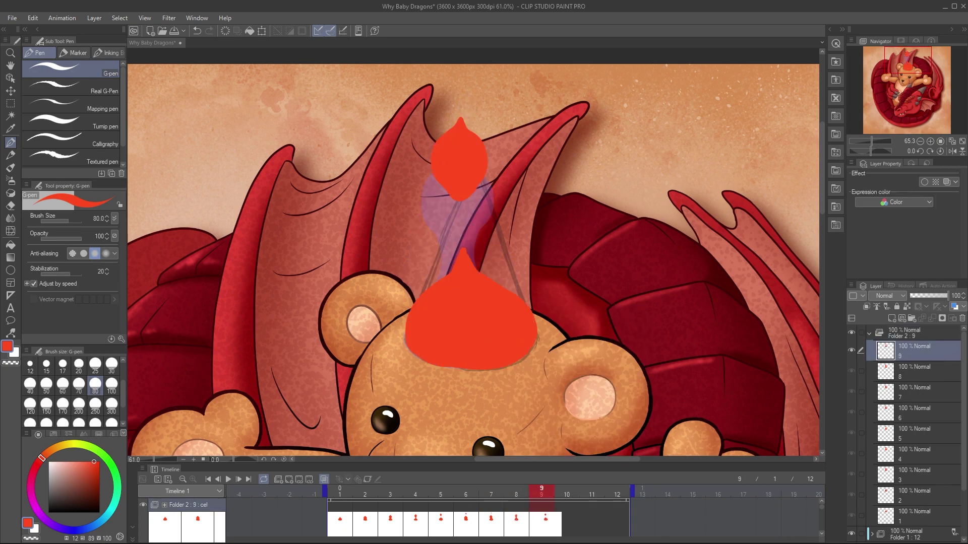
- Add a cel at frame 10 and paint a small detached teardrop at the top and a filled flame around bubble 3
right_click(561, 501)
left_click(590, 466)
left_click_drag(461, 98, 464, 135)
left_click_drag(475, 212, 427, 305)
left_click_drag(479, 212, 527, 311)
mouse_move(427, 306)
left_mouse_down()
mouse_move(411, 343)
mouse_move(528, 345)
left_mouse_up()
left_click_drag(440, 332, 505, 237)
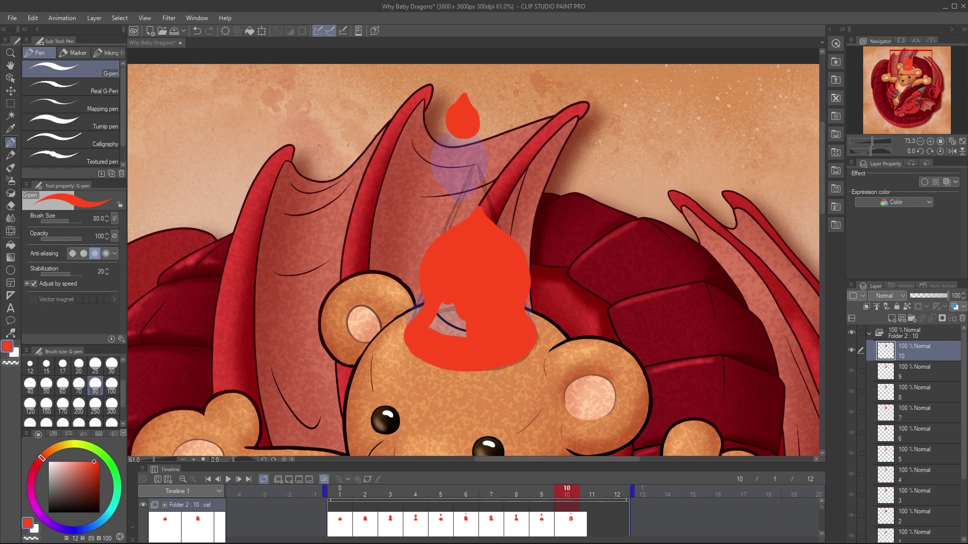
left_click_drag(434, 310, 461, 330)
- Add a cel at frame 11 and paint a tiny top teardrop and a taller flame around bubble 3 down to the base
left_click(278, 479)
left_click_drag(482, 177, 458, 280)
left_click_drag(483, 178, 506, 280)
left_click_drag(469, 82, 470, 105)
left_click_drag(456, 282, 414, 345)
left_click_drag(506, 286, 527, 345)
- Add a cel at frame 12 and paint a filled flame around bubble 3 with a narrow neck widening to the base
left_click(686, 393)
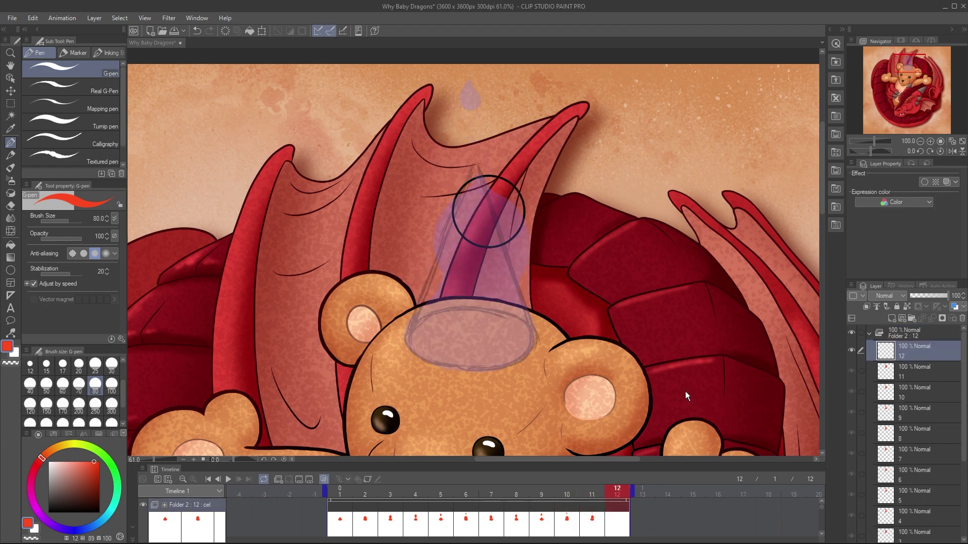
left_click_drag(481, 160, 460, 228)
mouse_move(482, 162)
left_mouse_down()
mouse_move(509, 235)
mouse_move(415, 345)
left_mouse_up()
left_click_drag(509, 237, 525, 345)
left_click_drag(415, 346, 525, 347)
left_click_drag(476, 187, 469, 337)
- Paint bubble 3's shrinking detached teardrops above the main flame on frames 1 to 3 and play the loop from frame 1
left_click(340, 523)
left_click_drag(484, 135, 487, 174)
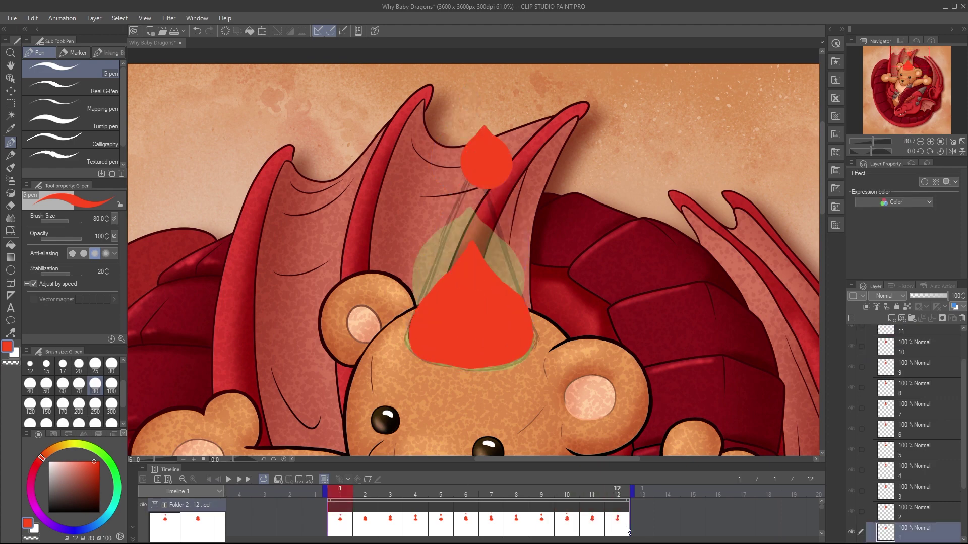
left_click(365, 525)
left_click_drag(479, 100, 483, 125)
left_click(388, 523)
left_click_drag(353, 492, 309, 490)
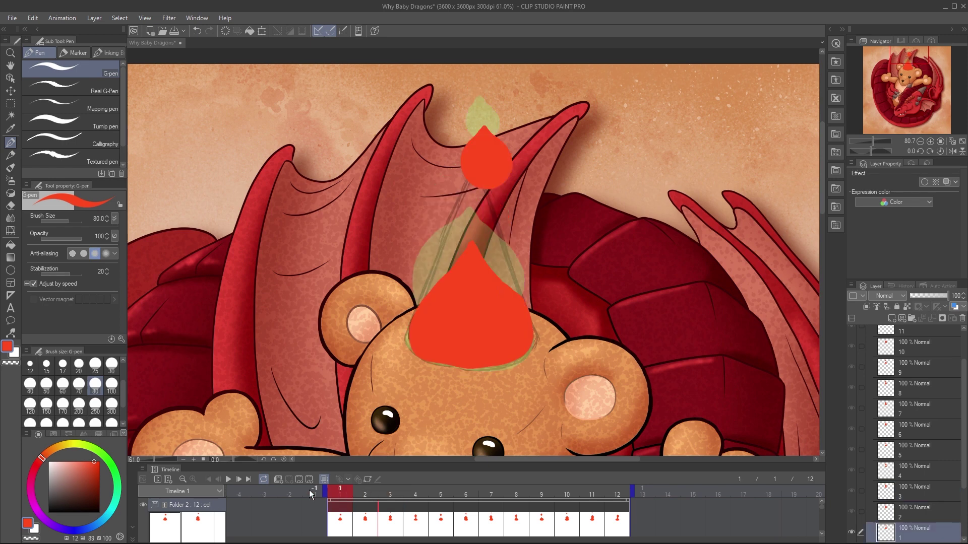
left_click(230, 479)
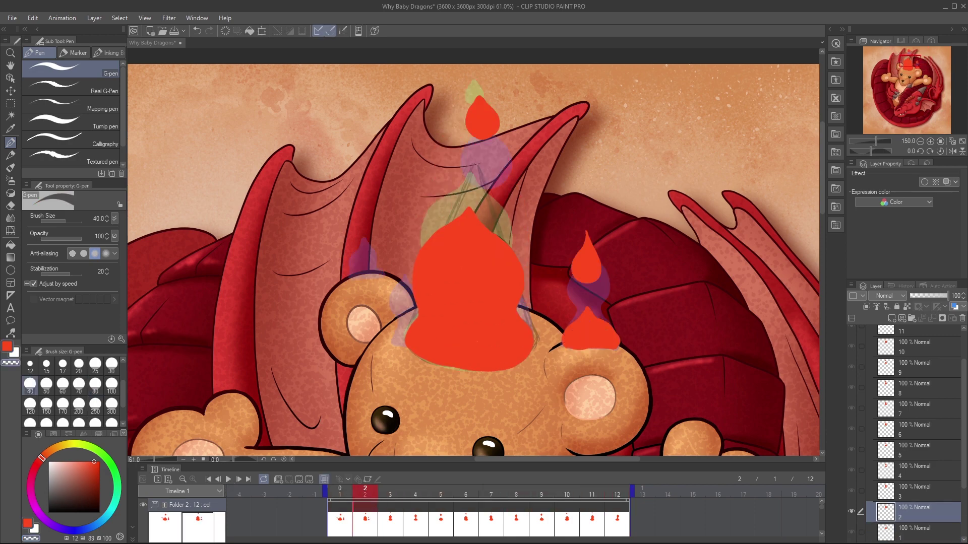
- Paint small red flames and detached teardrops around the teddy bear's ears on frames 1 to 6
left_click(339, 492)
left_click(391, 492)
left_click(415, 491)
left_click(440, 491)
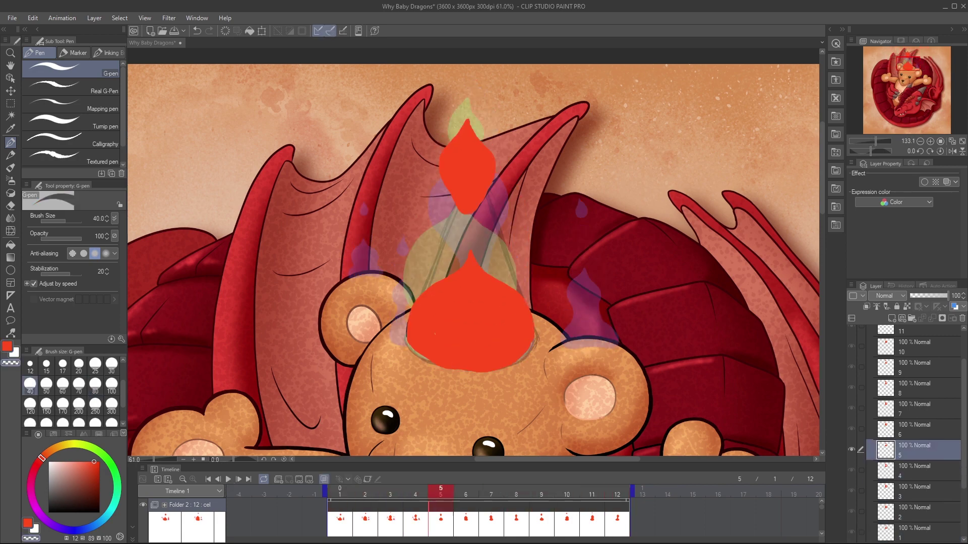
left_click_drag(363, 230, 381, 276)
mouse_move(582, 249)
left_mouse_down()
mouse_move(583, 287)
mouse_move(617, 345)
left_mouse_up()
left_click(465, 492)
- Paint the small red ear flames and teardrops on frames 7 to 12 and play the loop
left_click(492, 526)
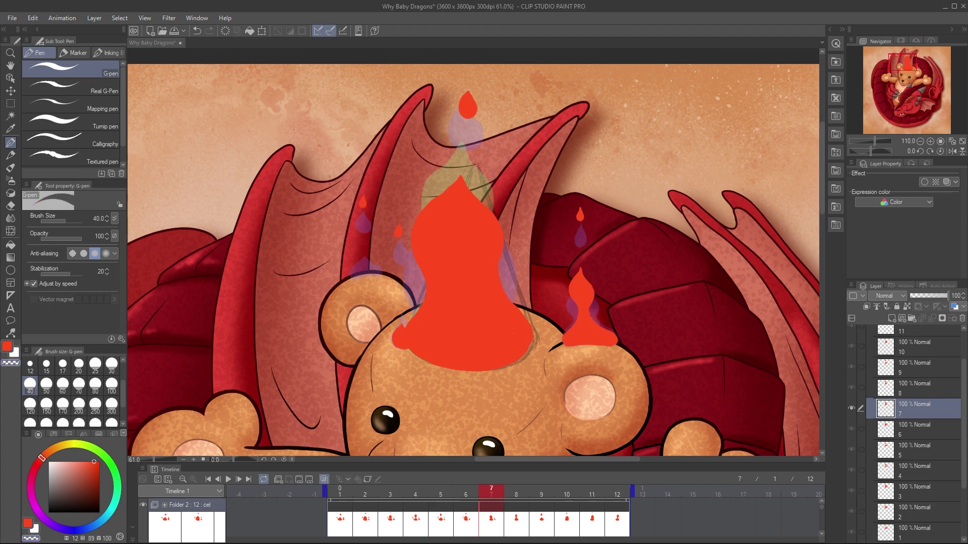
left_click(517, 525)
left_click(543, 526)
left_click(569, 525)
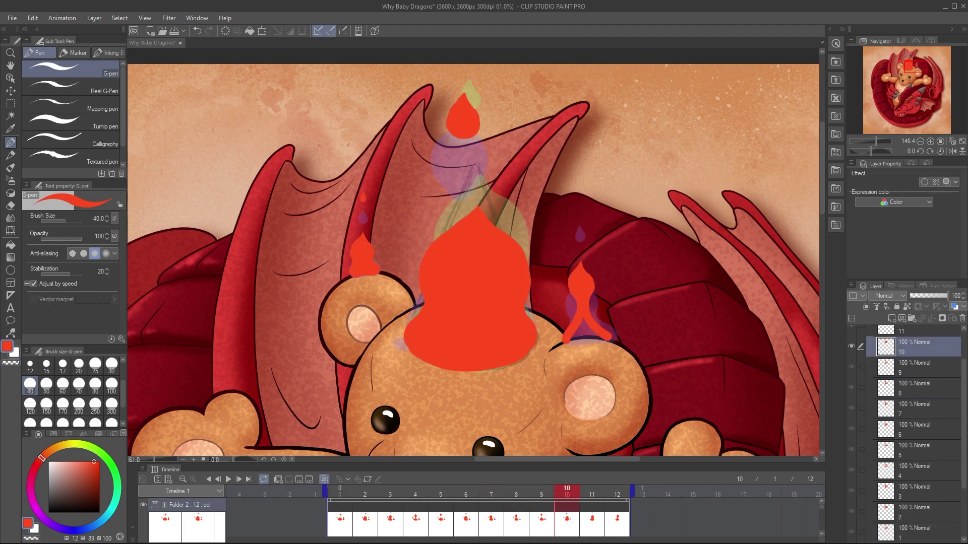
left_click(618, 525)
left_click(593, 525)
left_click(228, 479)
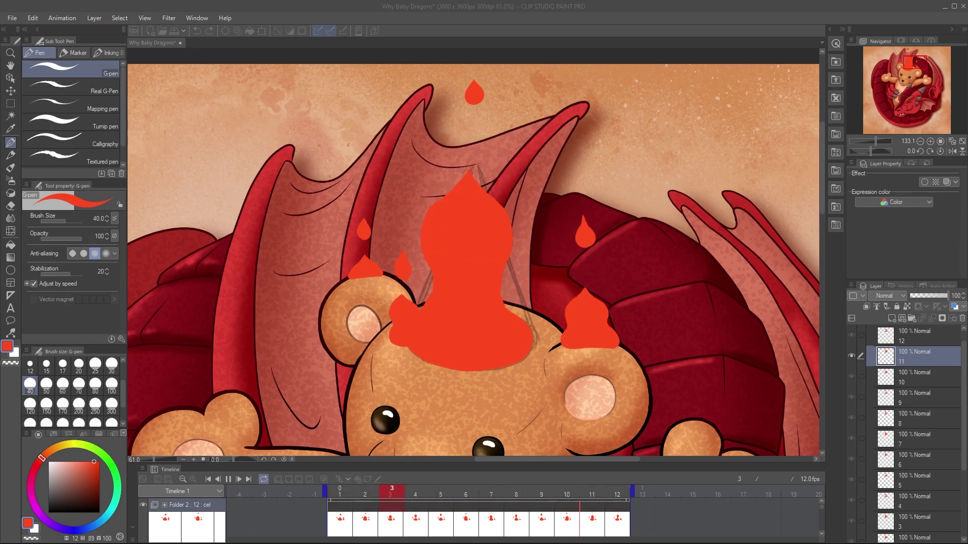
left_click(228, 479)
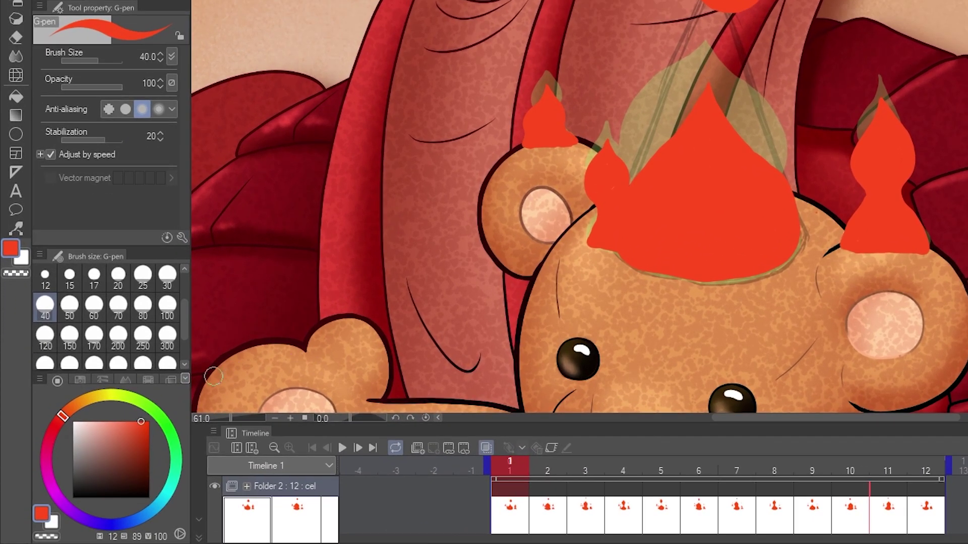
- Pick a yellow-orange color (H 43, S 71, V 100) and switch to the Soft airbrush
left_click(76, 421)
left_click(127, 422)
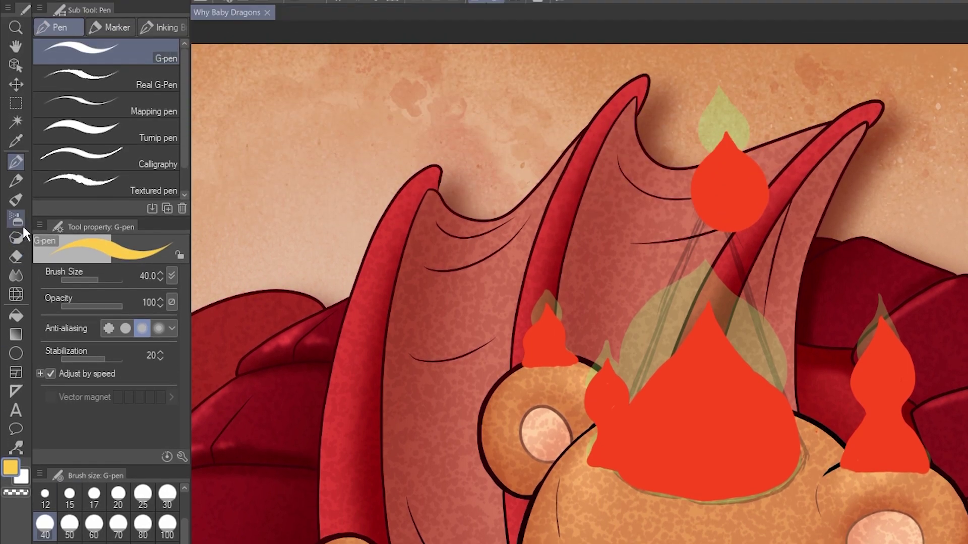
left_click(21, 221)
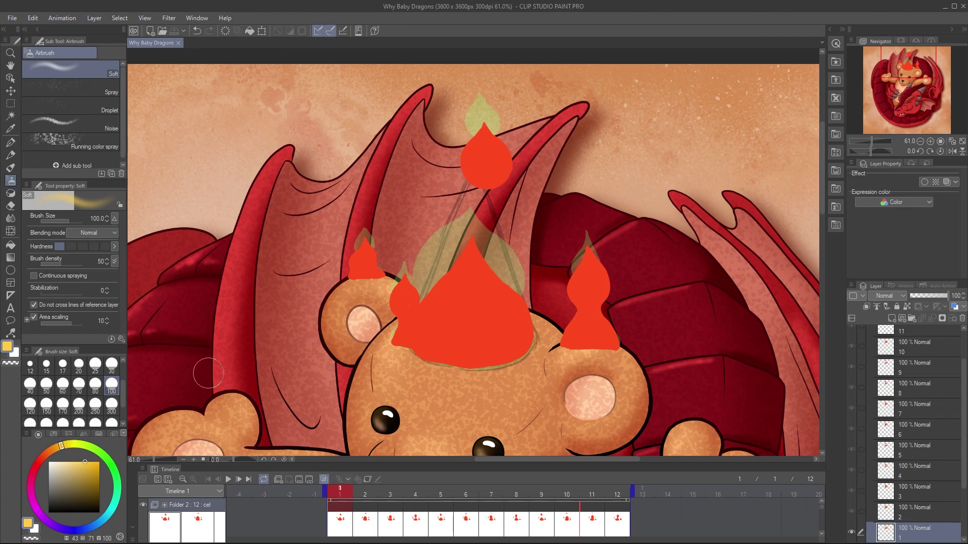
- Turn off onion skin and hide the Guide layer
left_click(324, 480)
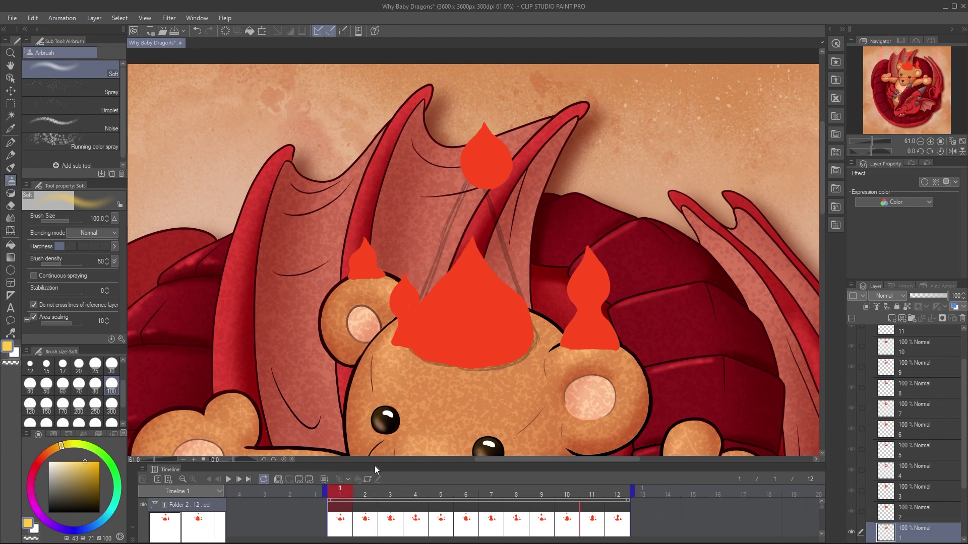
scroll(850, 476, "down", 3)
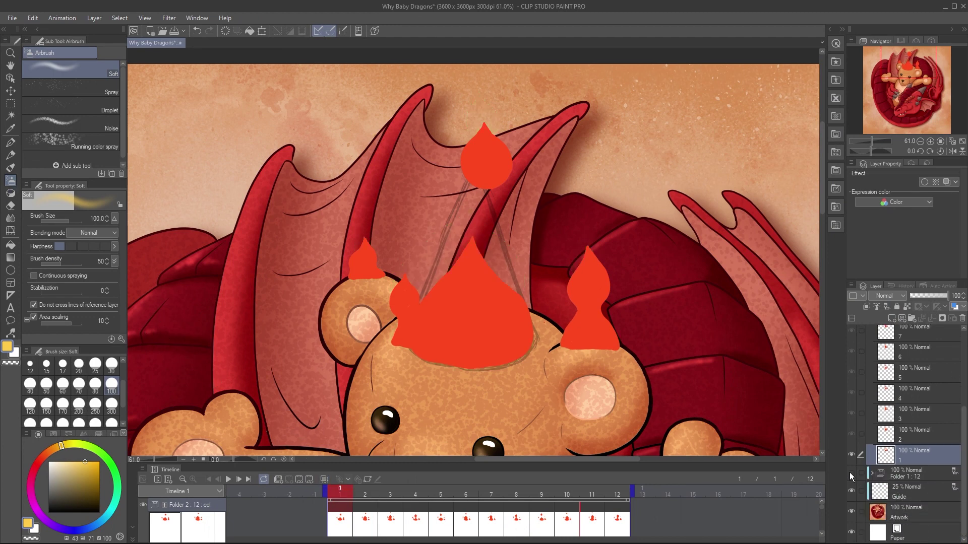
left_click(851, 491)
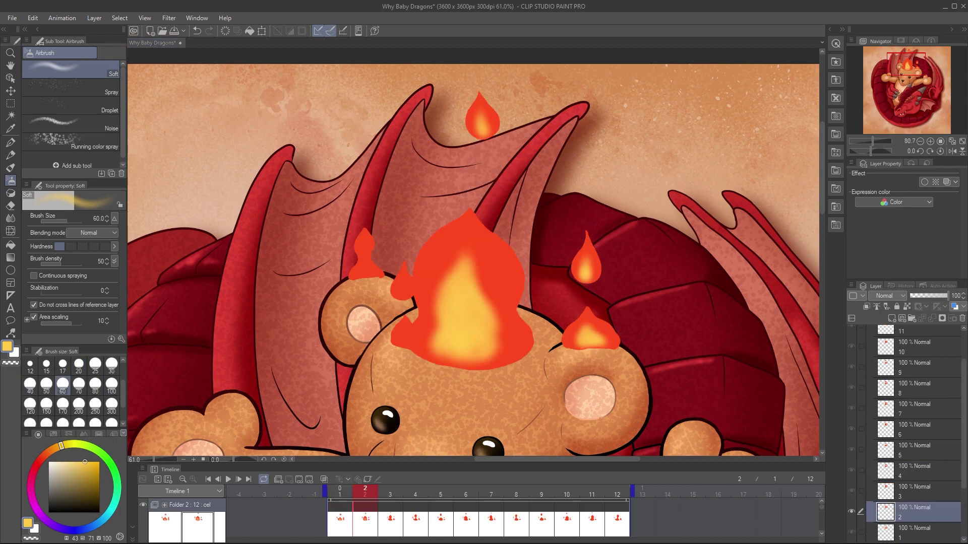
- Airbrush glowing yellow cores toward the bottom center of the head and ear flames on frames 1 to 6
left_click(390, 491)
left_click(340, 491)
left_click(416, 491)
left_click(441, 491)
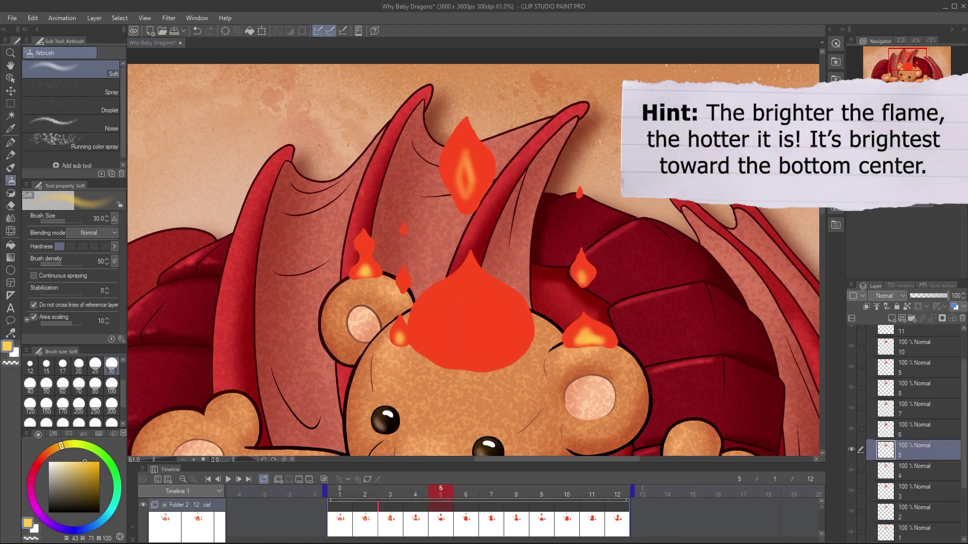
left_click_drag(469, 303, 494, 350)
left_click(466, 491)
left_click_drag(461, 282, 491, 348)
left_click_drag(580, 337, 599, 337)
- Airbrush yellow cores inside the head and ear flames on frames 7 to 10
left_click(491, 491)
left_click_drag(460, 287, 497, 350)
left_click(516, 491)
left_click(541, 491)
left_click(491, 491)
left_click(567, 491)
left_click_drag(466, 262, 474, 327)
- On frame 11, airbrush a yellow core in the head flame at size 50 and in the ear flames at size 25
left_click(592, 491)
left_click(47, 386)
left_click_drag(479, 226, 493, 353)
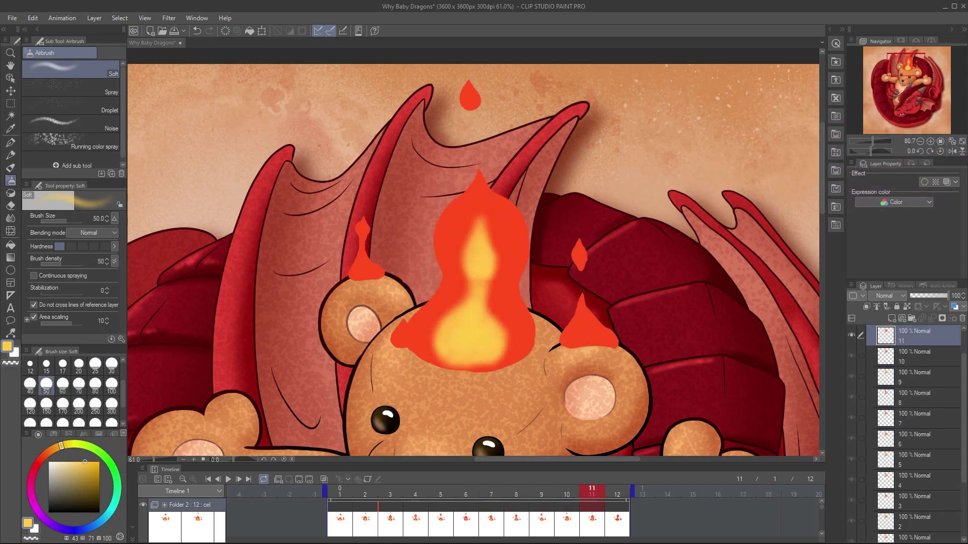
left_click(95, 365)
left_click_drag(577, 335, 599, 337)
- On frame 12, airbrush yellow cores in the ear flames and, at size 50, in the head flame's base
left_click(617, 490)
left_click_drag(585, 310, 592, 339)
left_click_drag(484, 204, 481, 273)
left_click(46, 385)
left_click_drag(474, 302, 494, 355)
- Fade the lower edges of the flames into the teddy bear on frames 1 to 3 with the Soft eraser
left_click(12, 206)
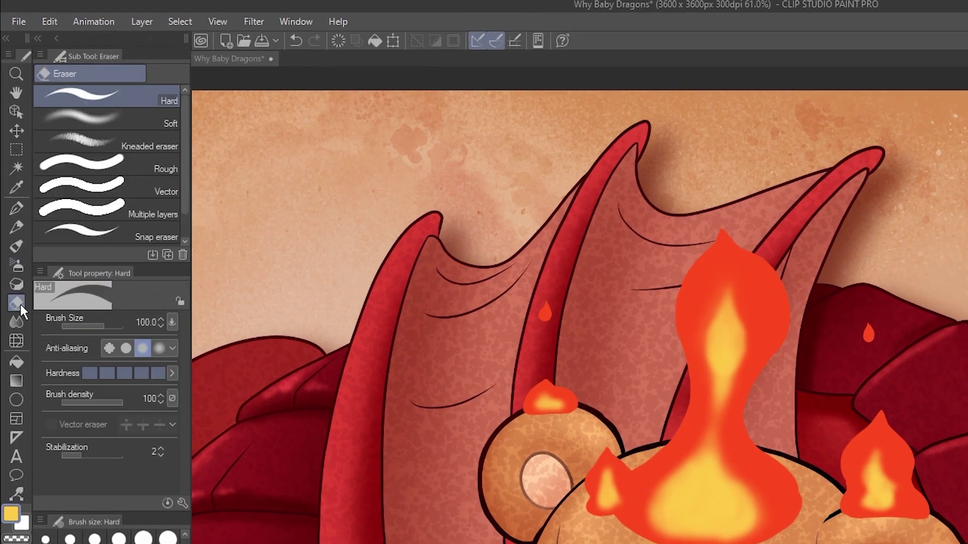
left_click(108, 117)
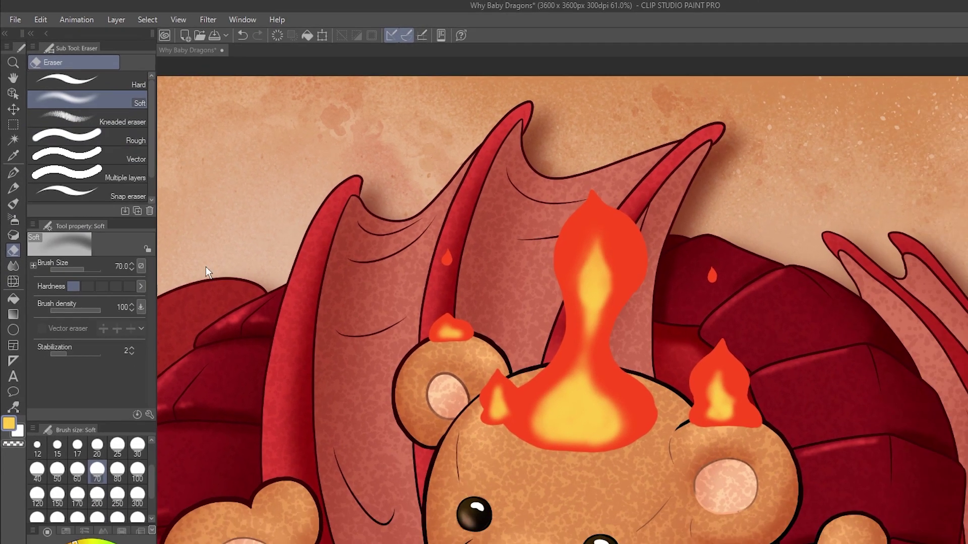
left_click(339, 490)
left_click_drag(573, 450, 651, 416)
left_click(365, 491)
left_click(57, 471)
left_click(390, 491)
left_click_drag(484, 418, 652, 421)
- Soften the flames' lower edges on frames 4 to 7, enlarging the Soft eraser to size 60
left_click(415, 491)
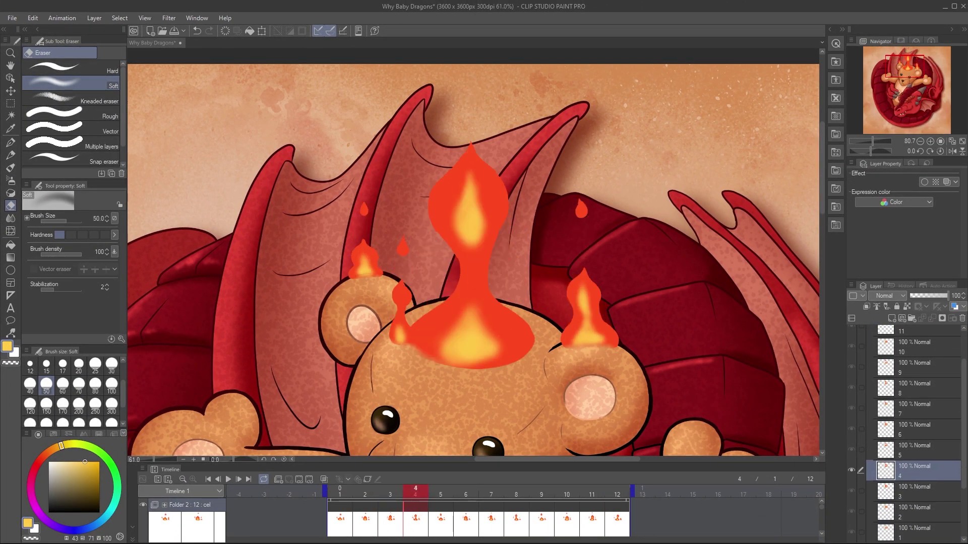
left_click(390, 491)
left_click(441, 491)
left_click(62, 385)
left_click(466, 490)
left_click(491, 491)
left_click_drag(396, 348, 532, 347)
- Soften the flames' lower edges on frames 8 to 12, touch up frame 1 with the eraser at size 25 and save
left_click(516, 491)
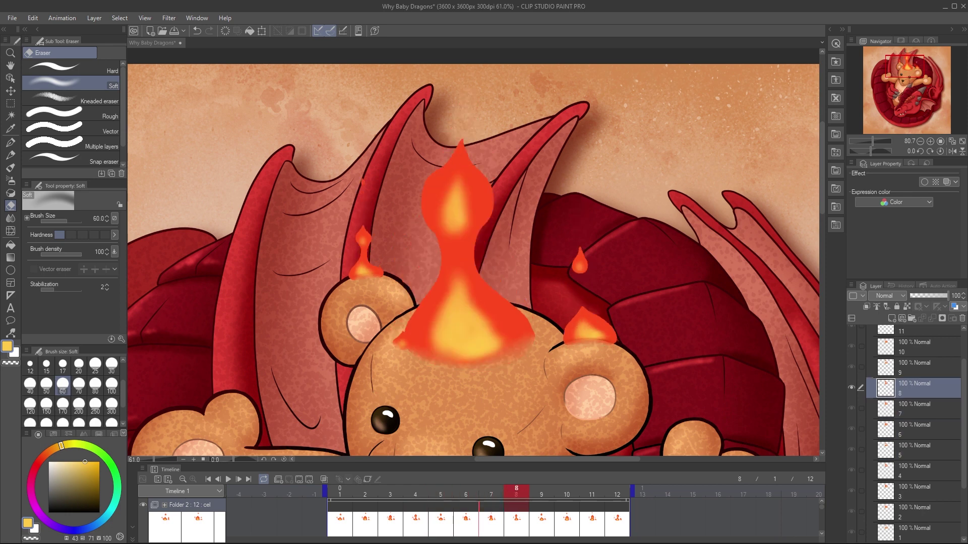
left_click(542, 519)
left_click(566, 519)
left_click(592, 519)
left_click(620, 521)
left_click(516, 519)
left_click(94, 365)
left_click(340, 519)
key("ctrl+s")
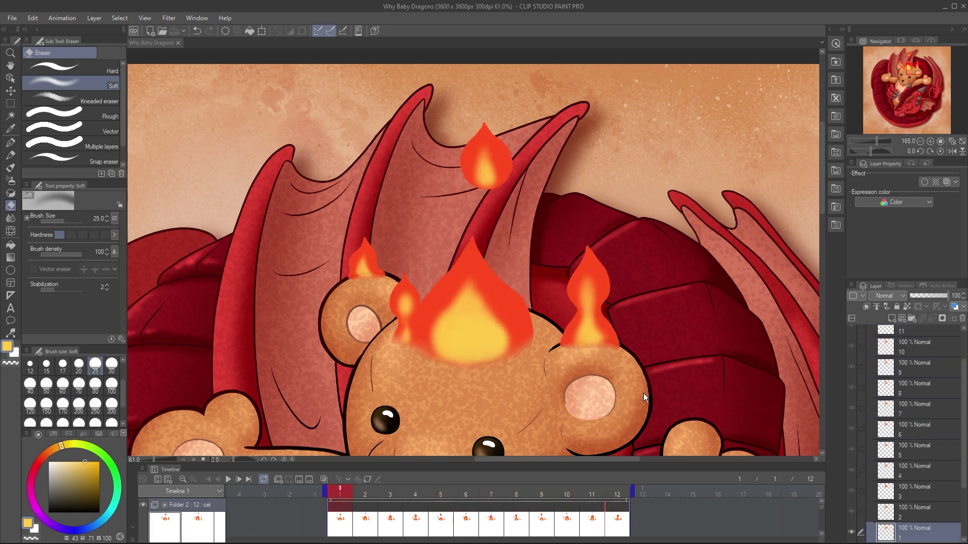
- Collapse the flame folder, create a new animation folder above it and add a cel at frame 1
left_click_drag(964, 394, 963, 355)
left_click(870, 334)
left_click(897, 335)
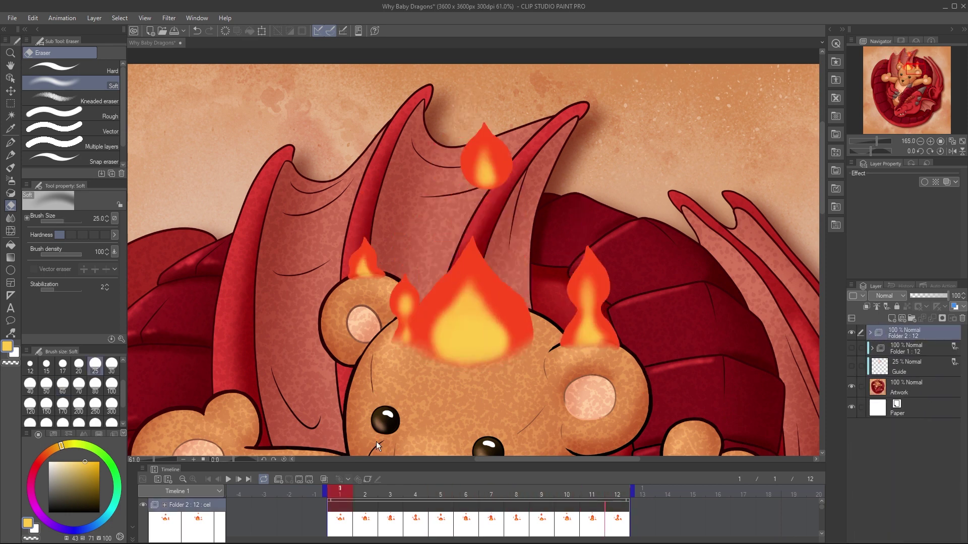
left_click(279, 479)
left_click(288, 479)
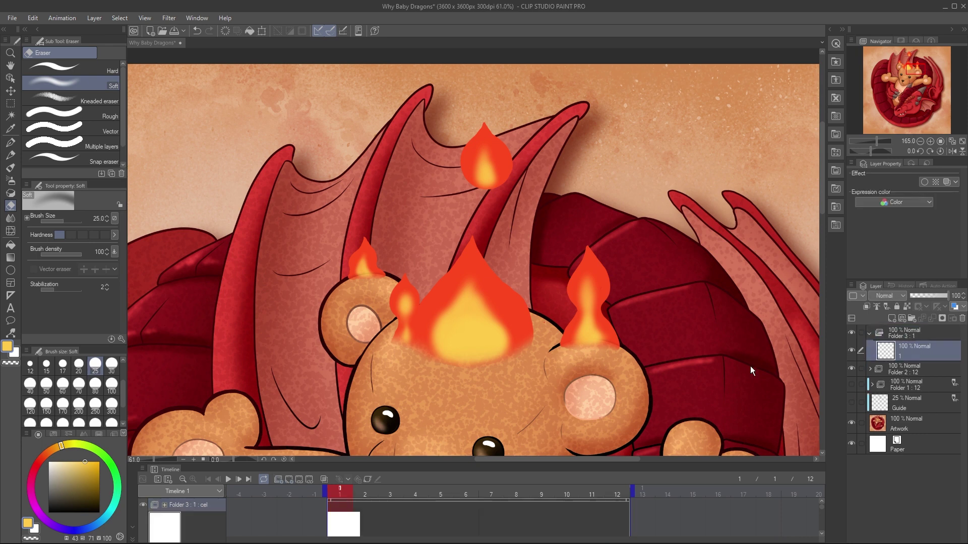
- Set the new animation folder's blending mode to Add (Glow)
left_click(905, 333)
left_click(902, 296)
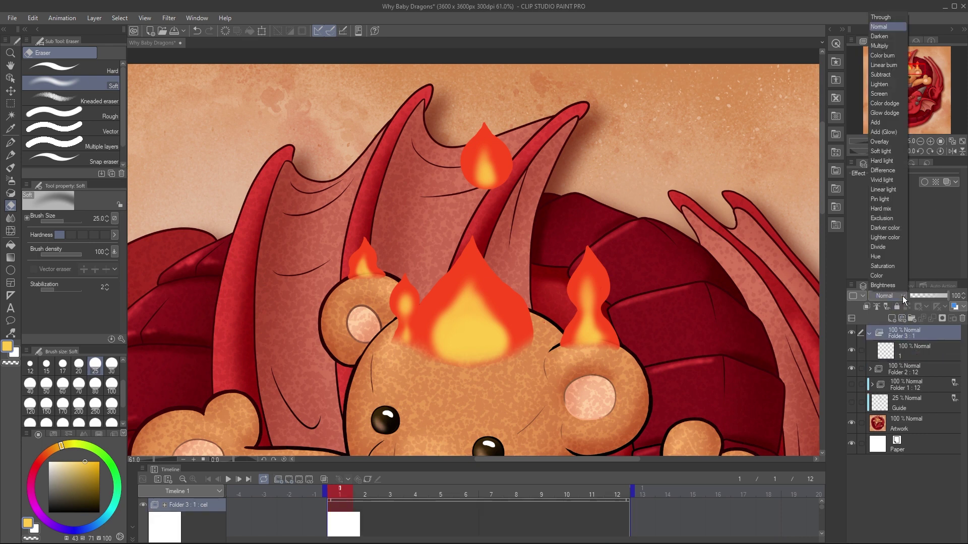
left_click(887, 132)
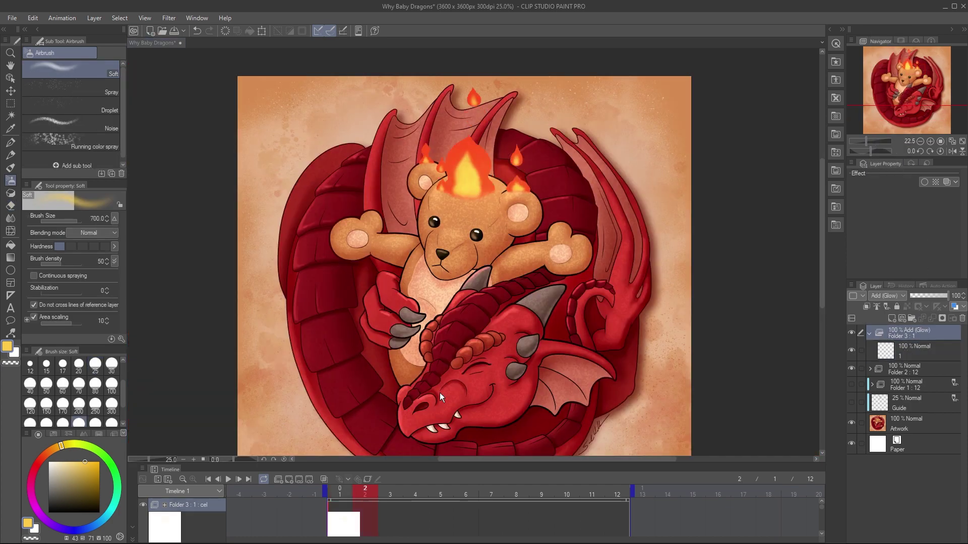
- Add cels at frames 2 to 6 and airbrush a soft yellow glow over the head flame at brush size 700
left_click(288, 480)
left_click(468, 186)
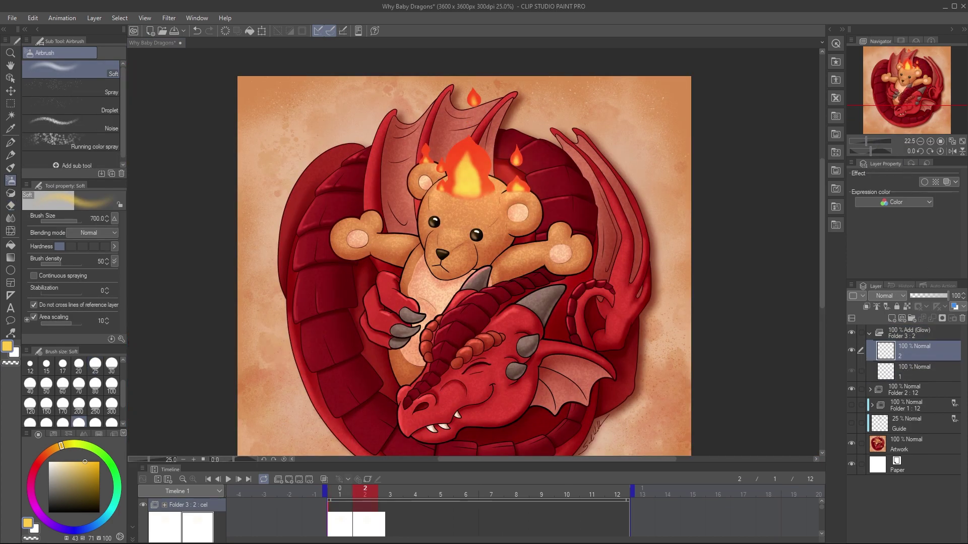
left_click(390, 494)
left_click(288, 479)
left_click(415, 494)
left_click(288, 480)
left_click(440, 494)
left_click(288, 479)
left_click(465, 494)
left_click(288, 479)
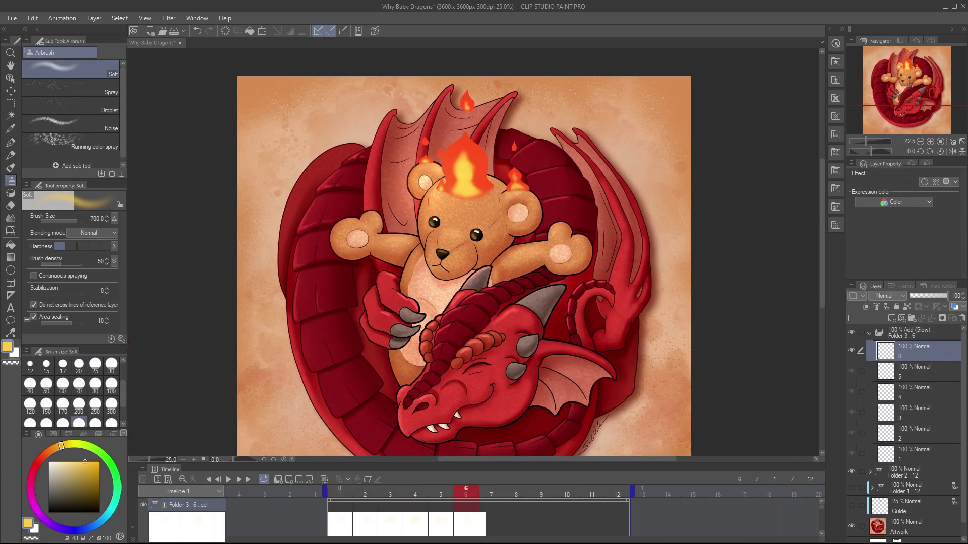
- Add cels at frames 7 to 9 for the soft yellow glow around the flame
left_click(490, 494)
left_click(288, 479)
left_click(516, 494)
left_click(288, 479)
left_click(541, 494)
left_click(288, 480)
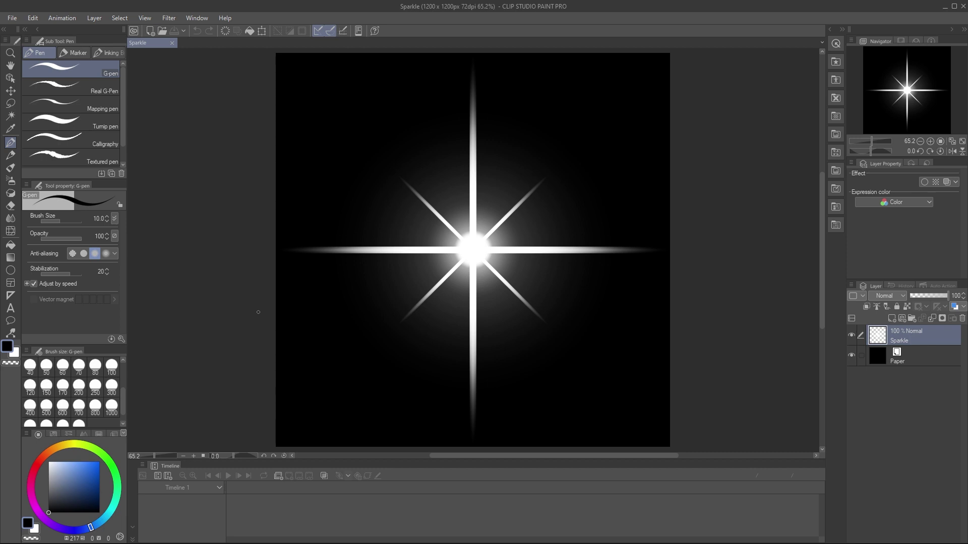
- Create a timeline for the Sparkle document with a frame rate of 12 and a playback time of 13
left_click(168, 475)
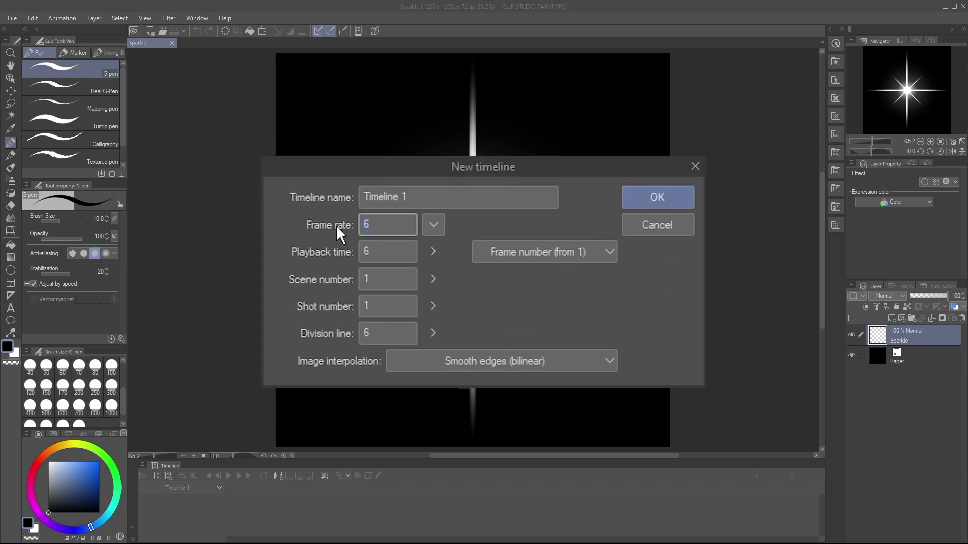
type("12")
left_click(387, 252)
type("13")
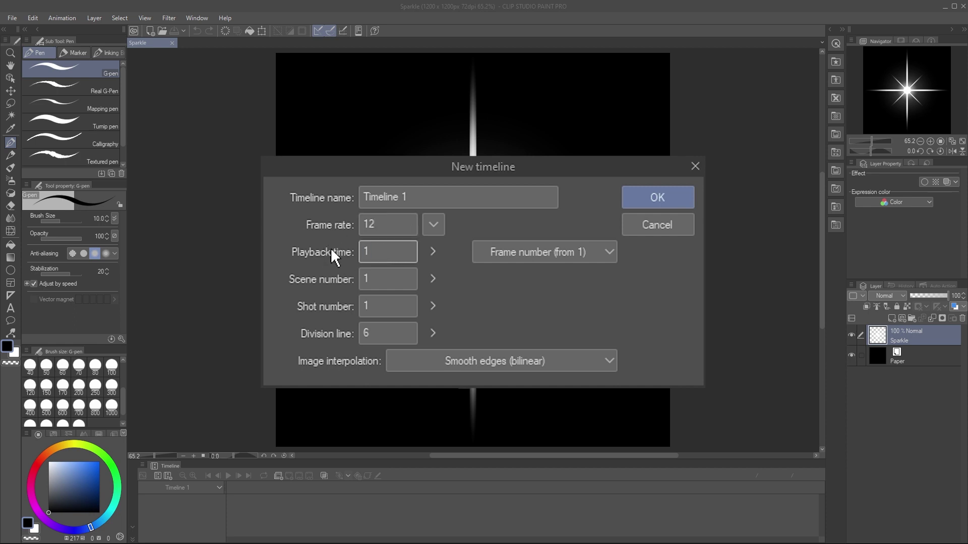
left_click(639, 198)
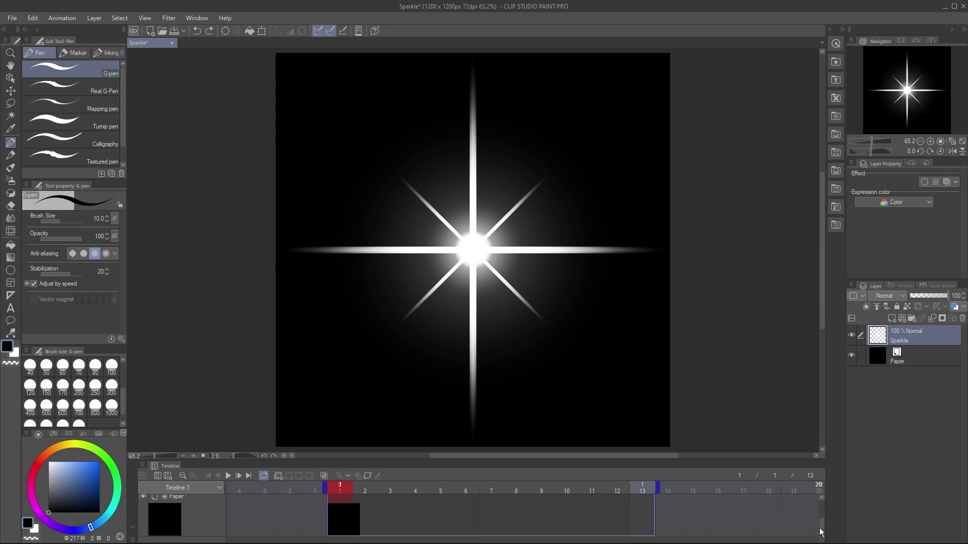
- Enable keyframes on the Sparkle layer, switch to the Object tool and add a transform keyframe at frame 1
left_click_drag(821, 526, 821, 500)
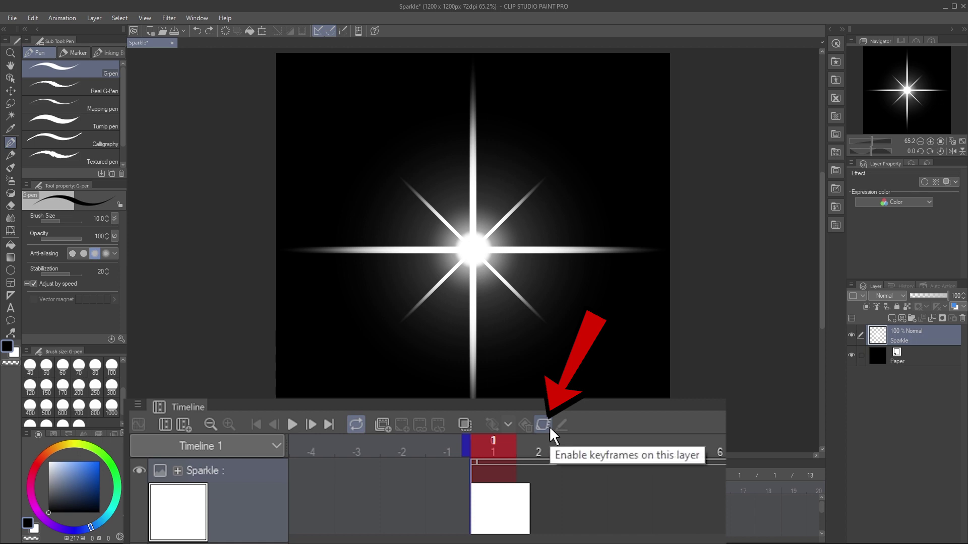
left_click(373, 480)
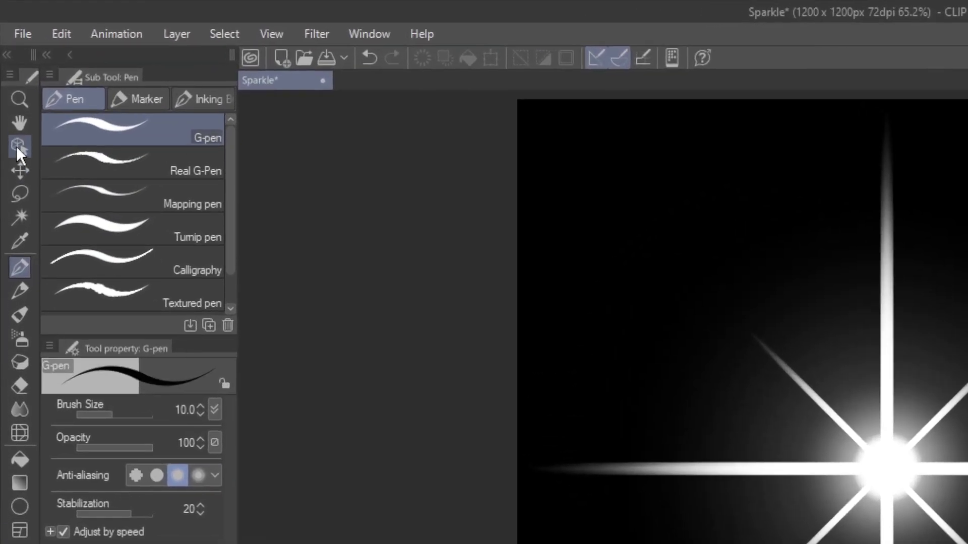
left_click(17, 146)
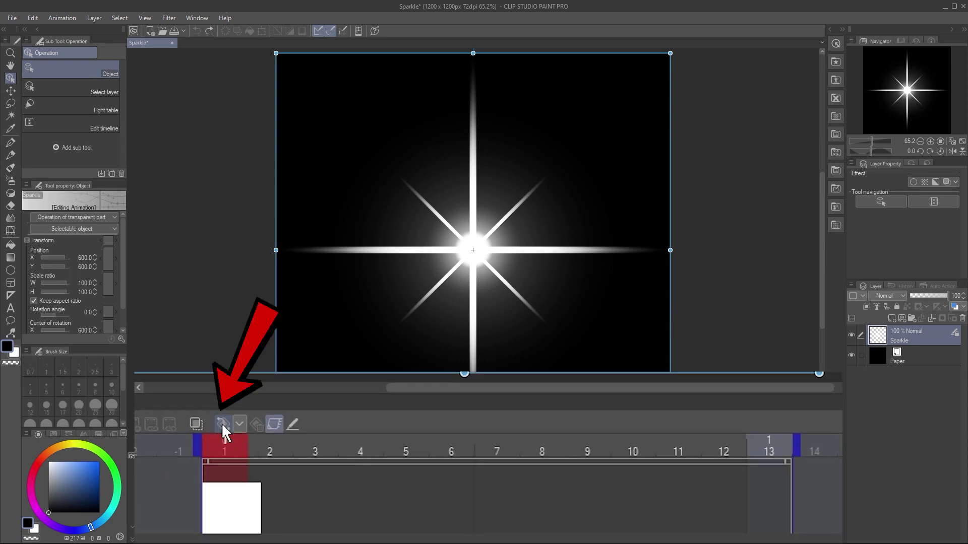
left_click(222, 423)
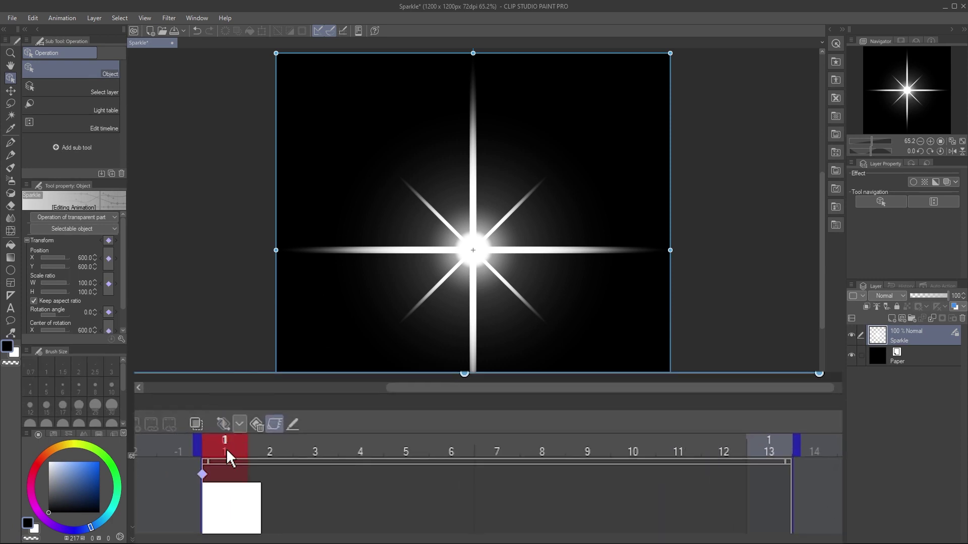
- Rotate the sparkle to 90 degrees at frame 13 and play the animation
left_click_drag(225, 448, 776, 448)
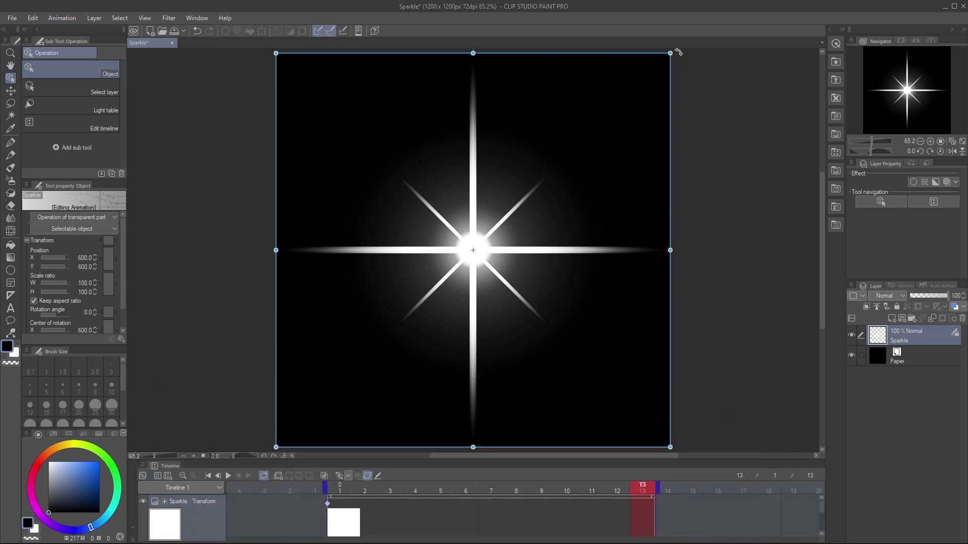
left_click_drag(678, 52, 709, 408)
left_click(231, 475)
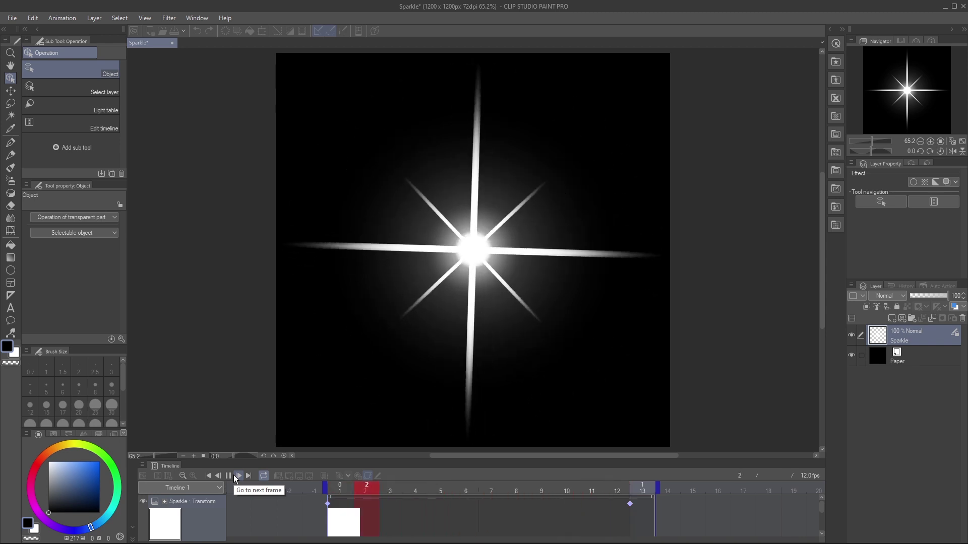
left_click(234, 475)
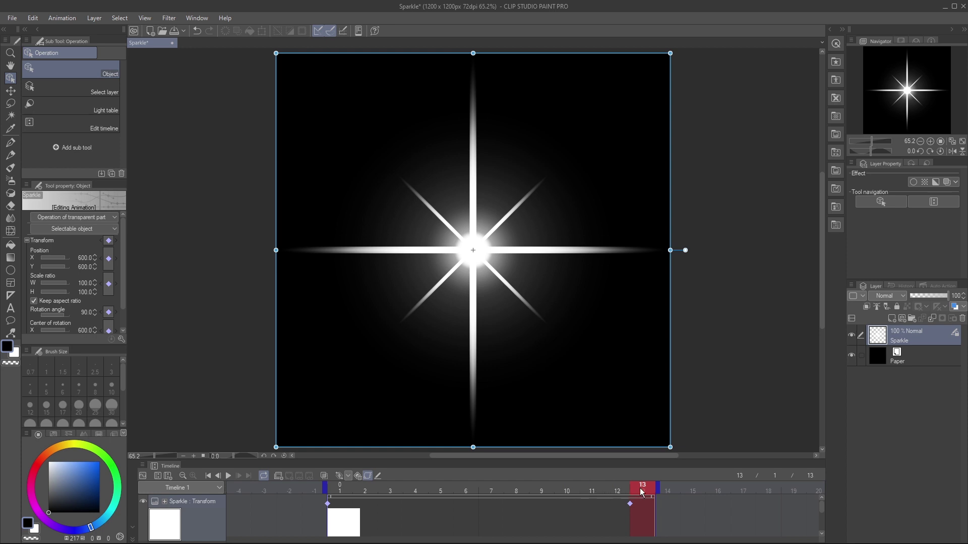
- Scale the sparkle down about its center to 59.6% at frame 1 and scrub the timeline to check the growth
left_click_drag(639, 488, 347, 492)
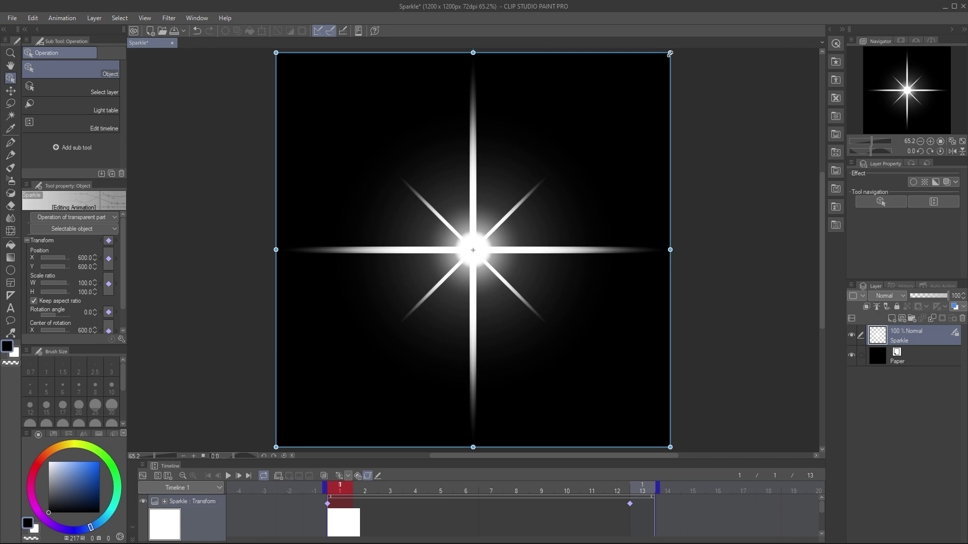
key("alt")
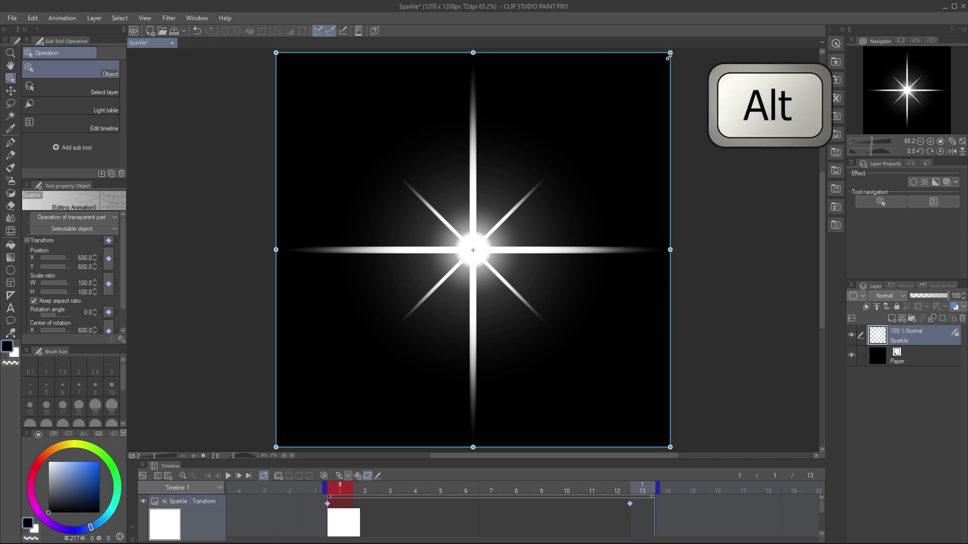
left_click_drag(668, 58, 605, 132)
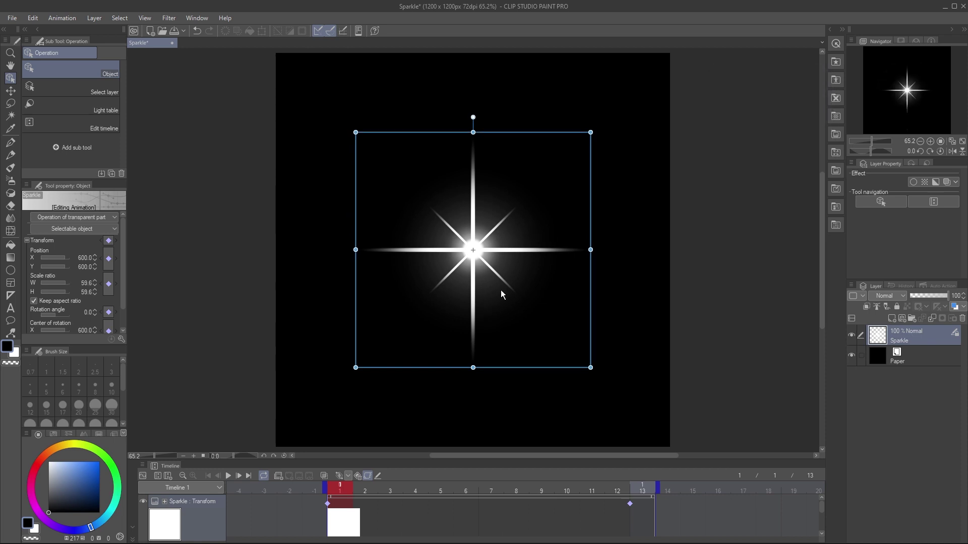
left_click_drag(343, 495, 642, 494)
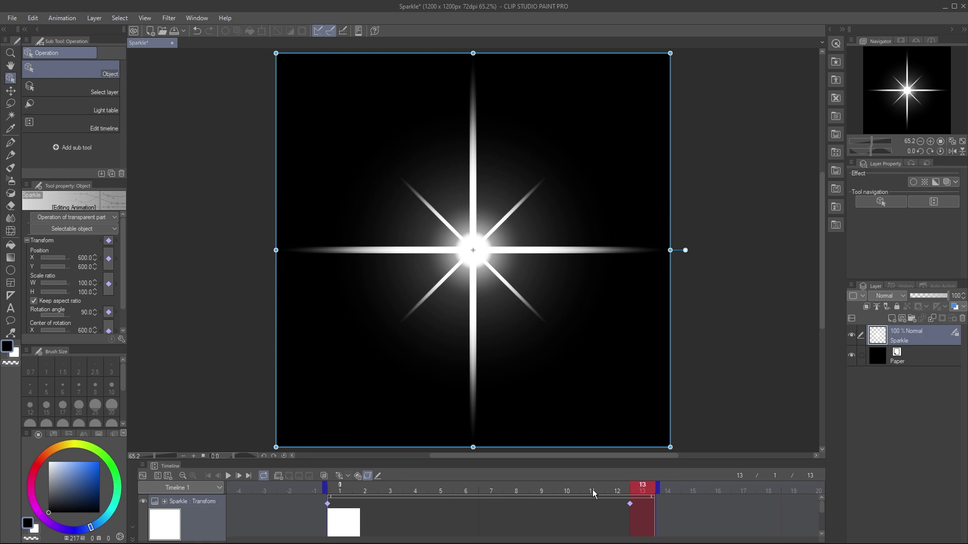
left_click_drag(592, 489, 343, 490)
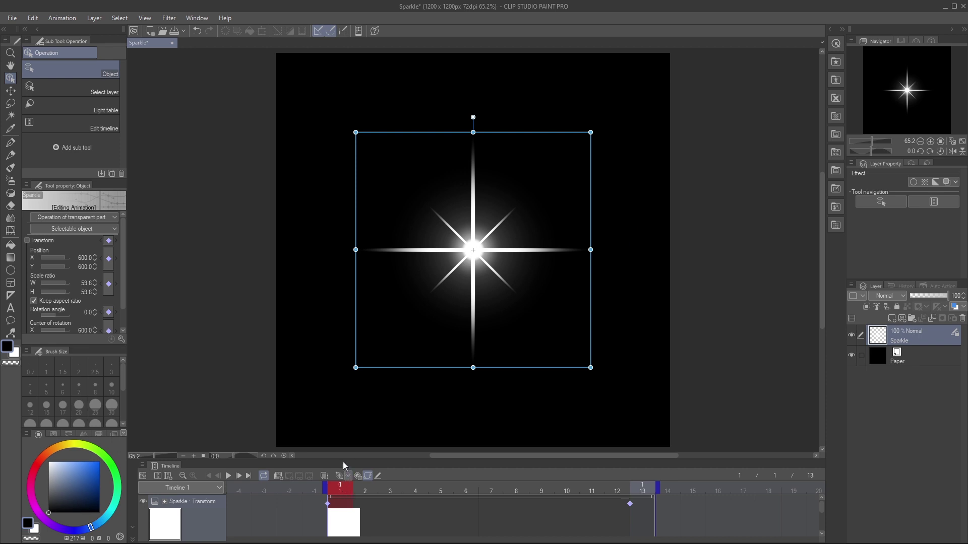
- Expand the Sparkle transform tracks, delete the Scale ratio keyframe at frame 13 and add a new keyframe there at 59.6% scale
left_click_drag(342, 460, 339, 385)
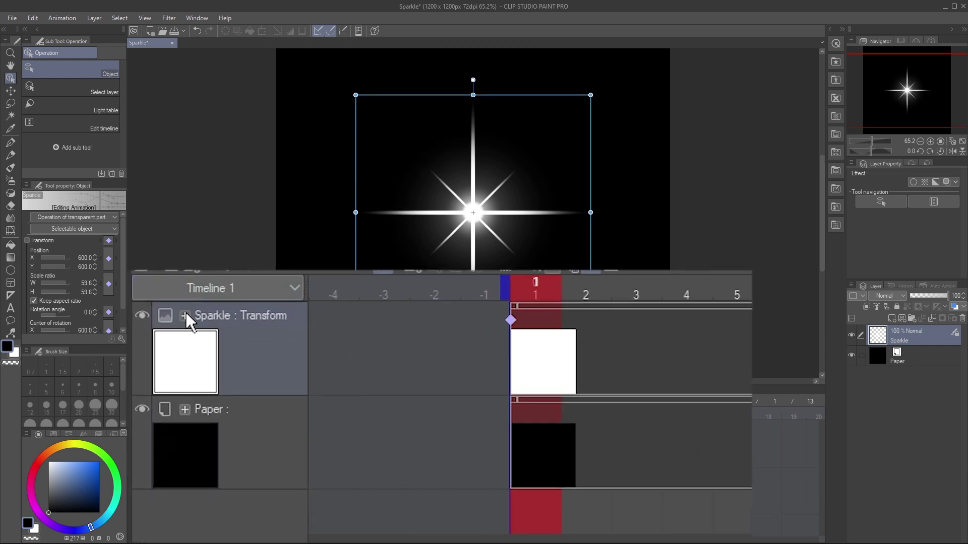
left_click(185, 316)
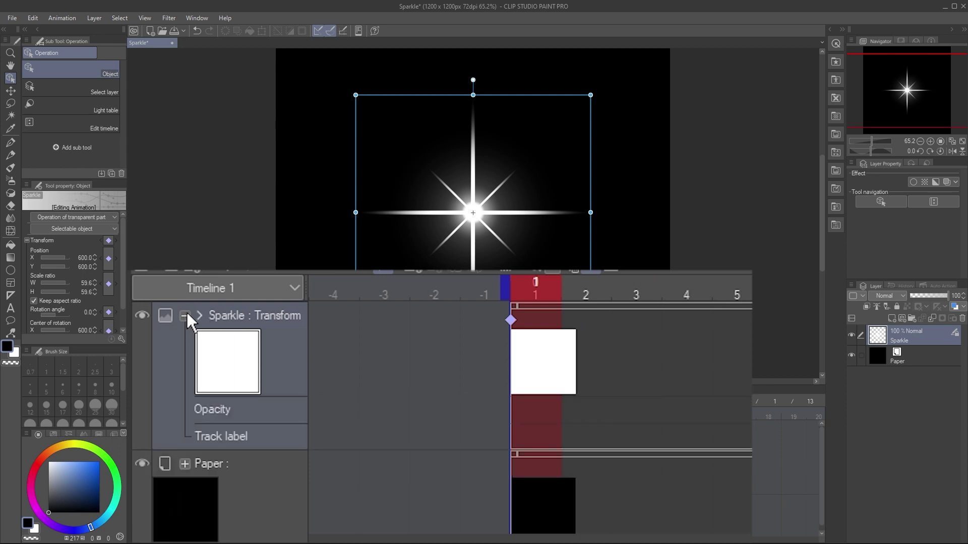
left_click(200, 317)
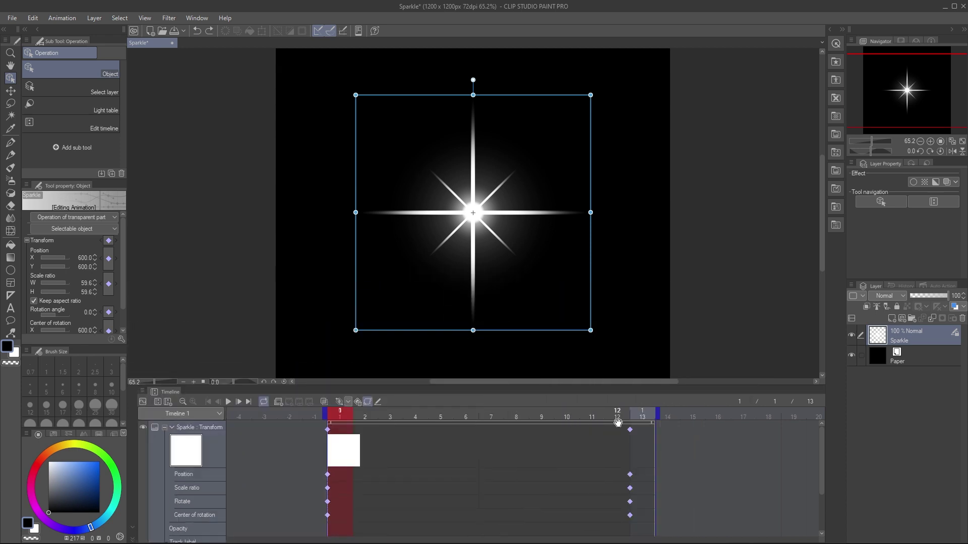
left_click(642, 417)
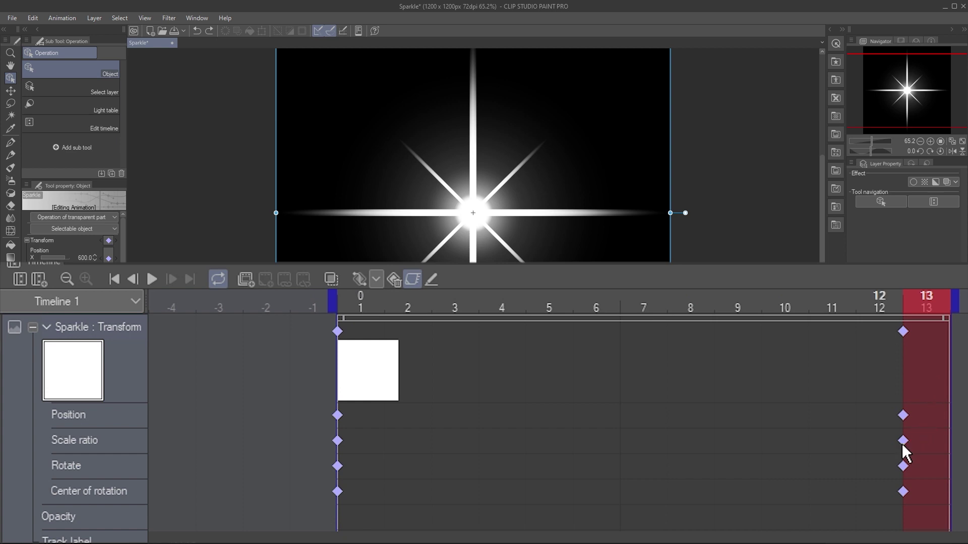
left_click(392, 282)
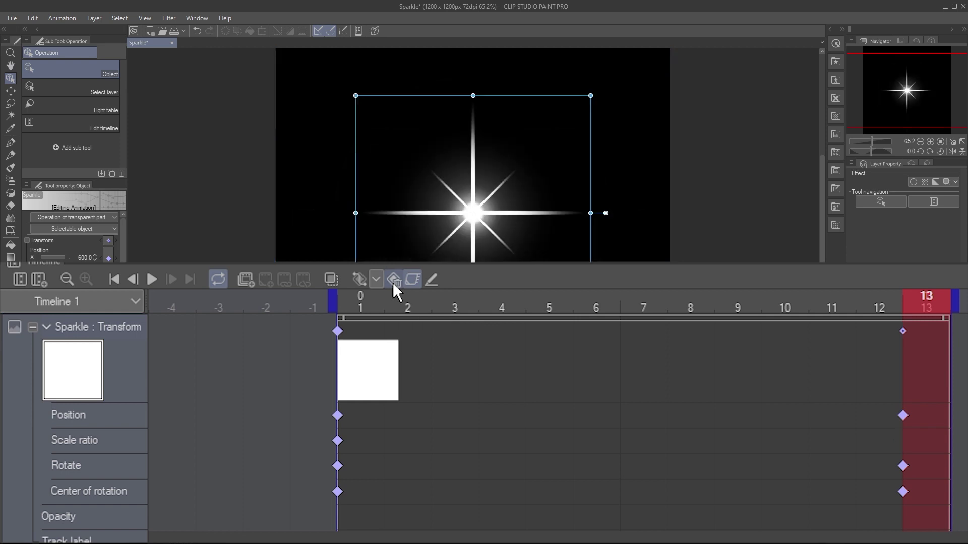
left_click(359, 281)
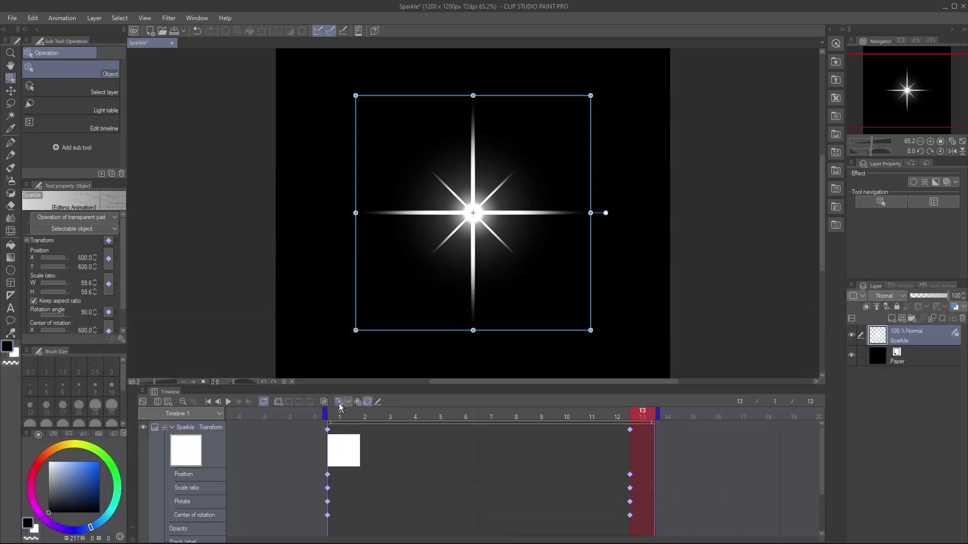
- Enlarge the sparkle about its center to 107.6% at frame 7
left_click(490, 415)
left_click_drag(638, 214, 789, 229)
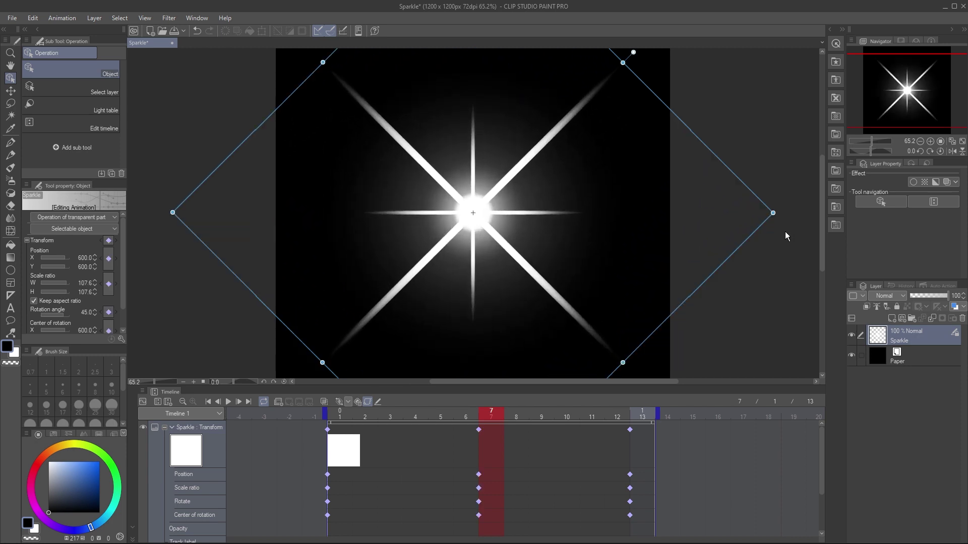
- Keyframe the Sparkle layer's opacity at 0 on frame 1, 100 on frame 7 and 0 on frame 13, and play the animation
left_click(340, 417)
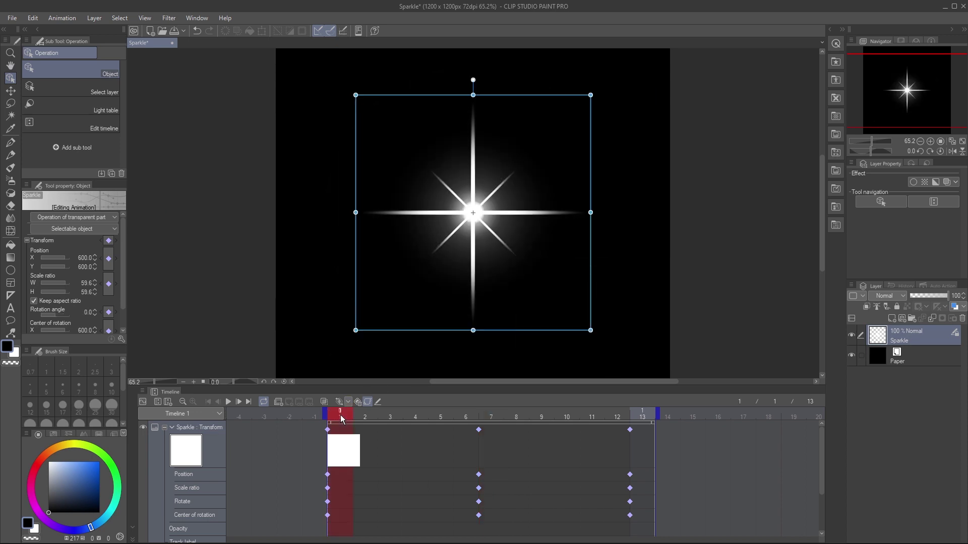
left_click_drag(928, 255, 831, 259)
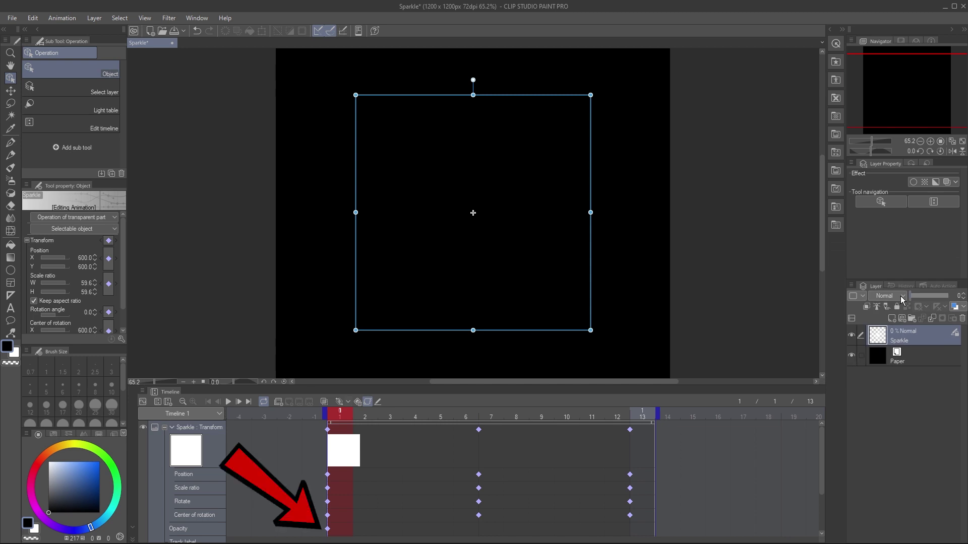
left_click(492, 416)
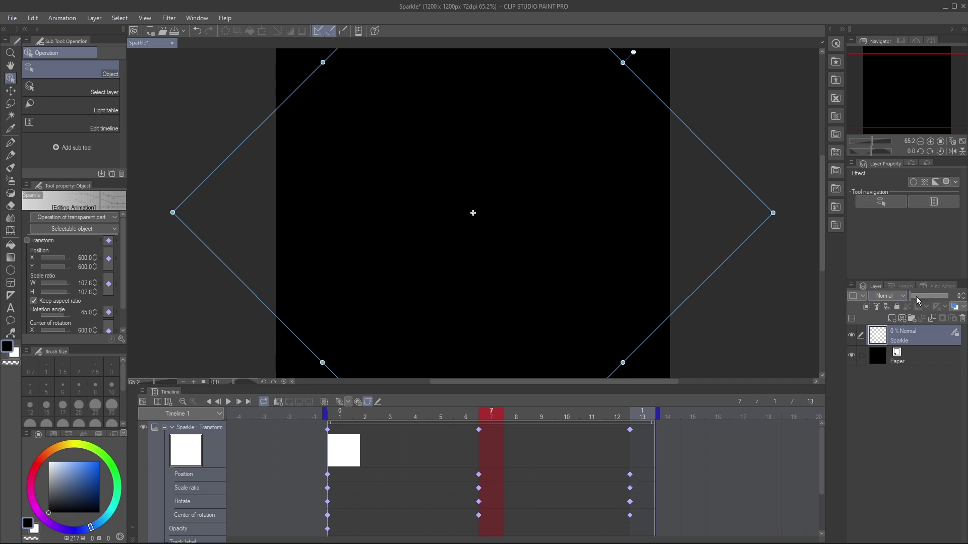
left_click_drag(916, 298, 962, 302)
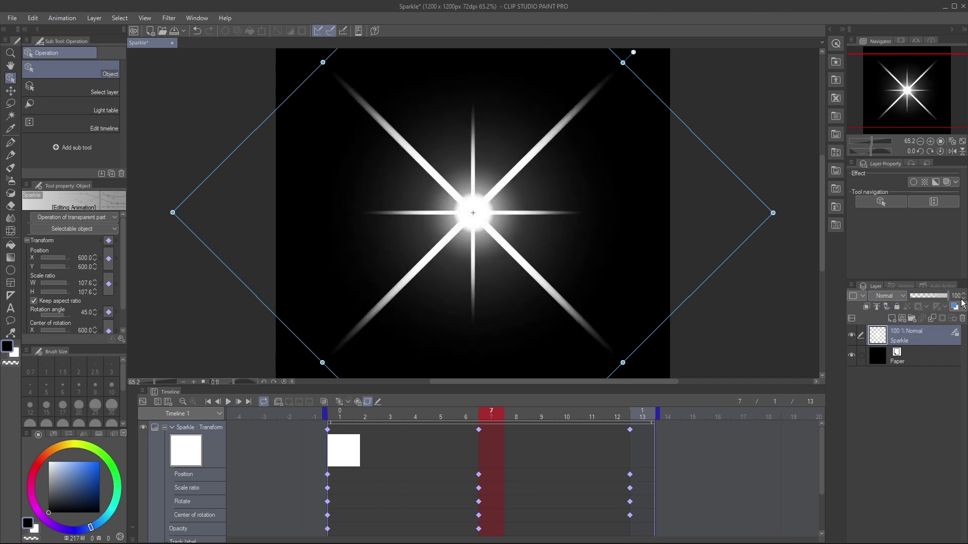
left_click(639, 417)
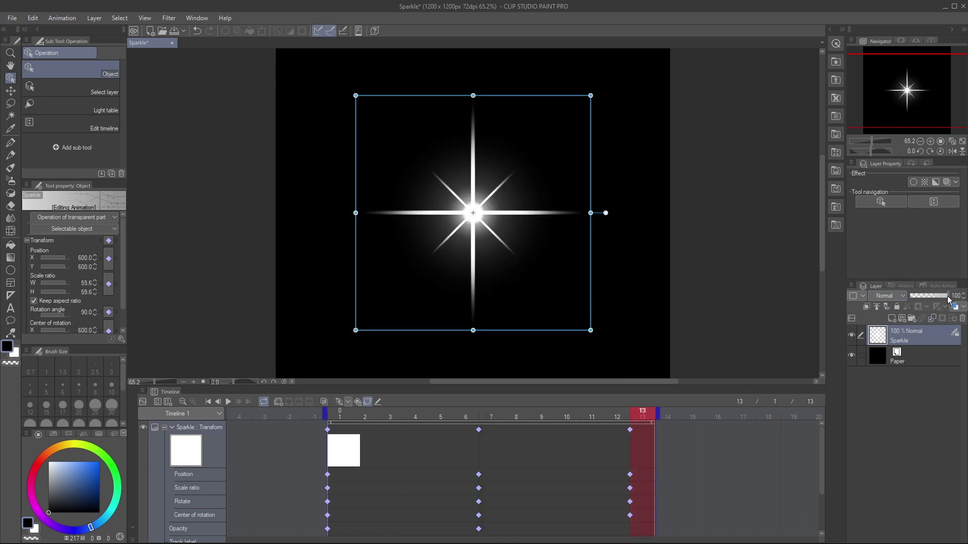
left_click_drag(950, 297, 903, 305)
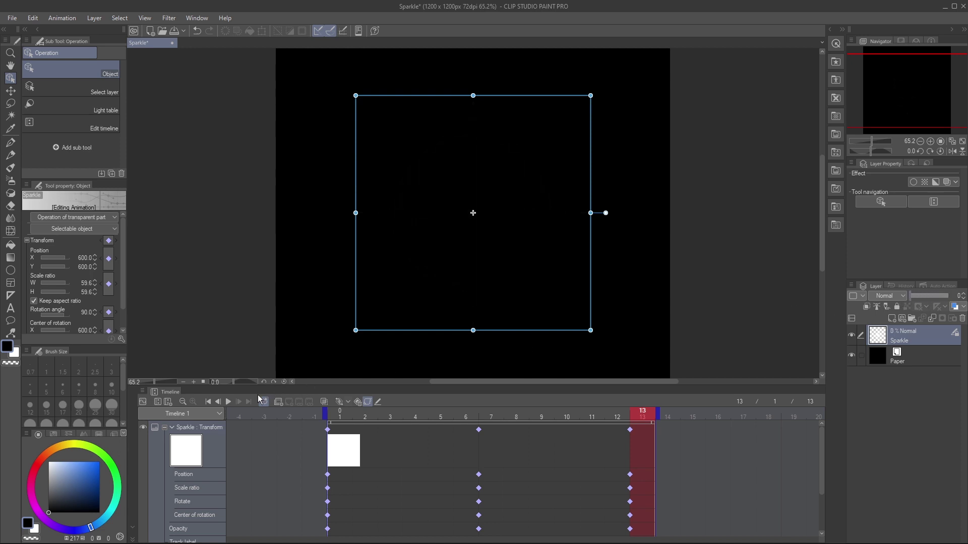
left_click(231, 402)
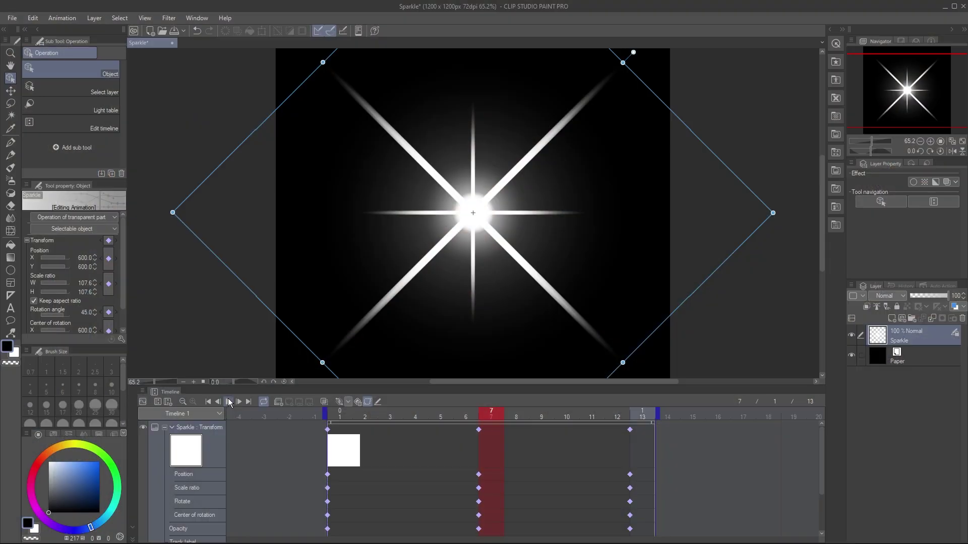
- Delete the Paper layer and save the document as Sparkle.clip in the Graphics folder
left_click(915, 359)
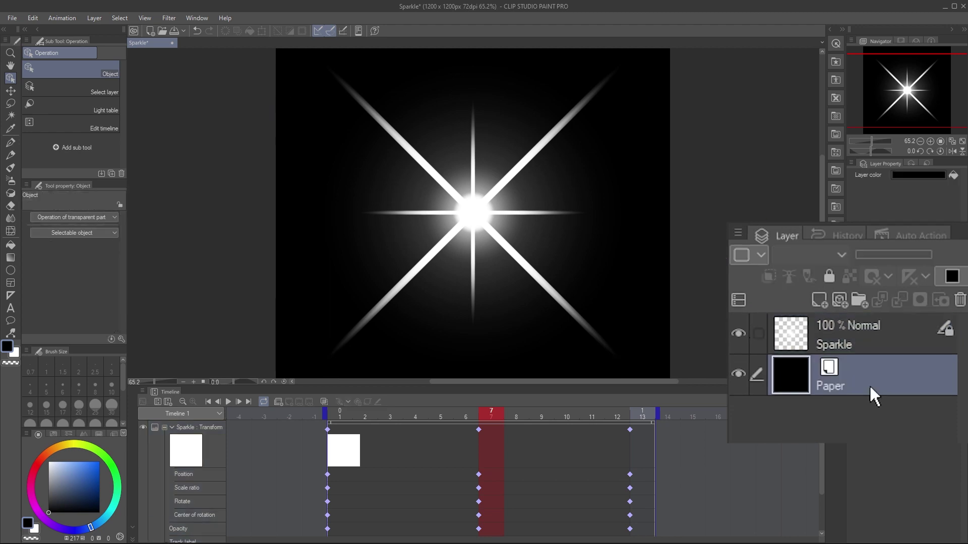
left_click(961, 301)
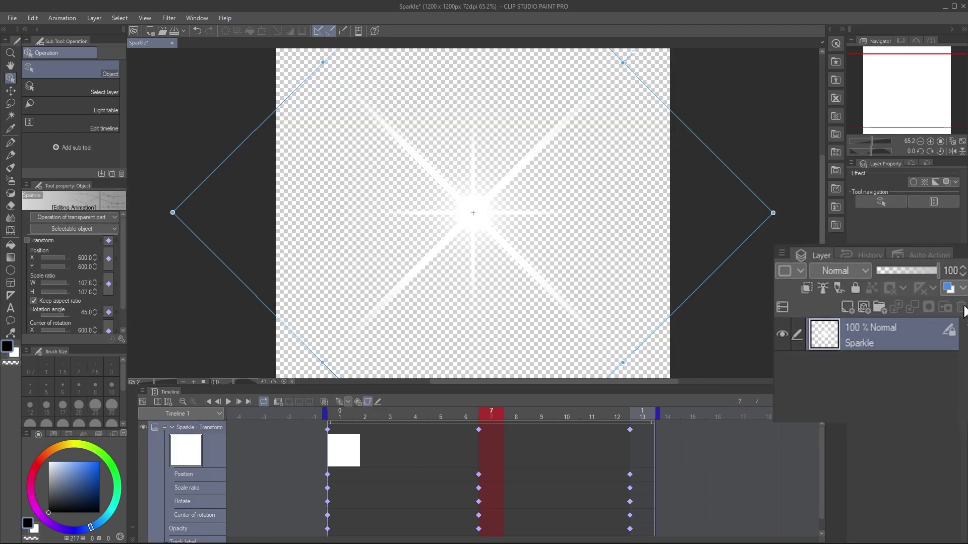
left_click(11, 18)
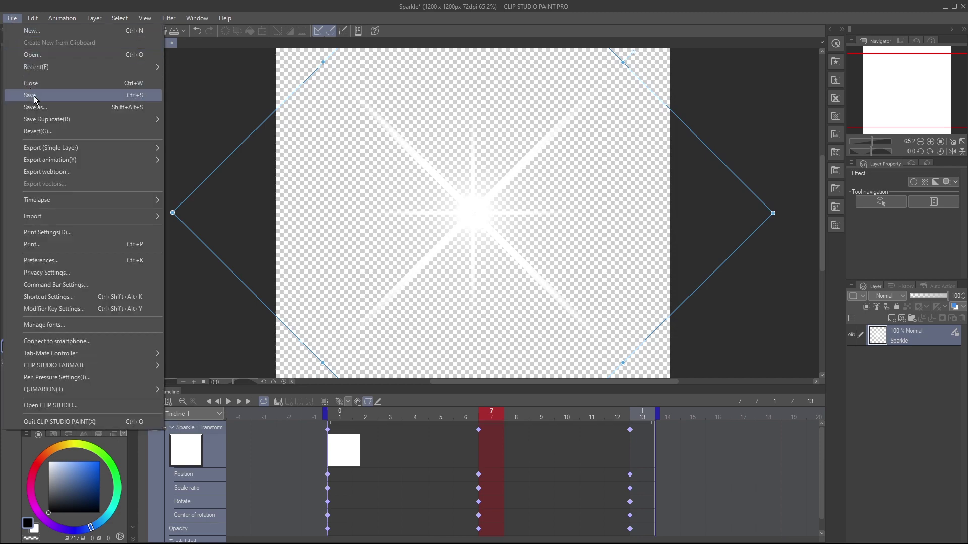
left_click(30, 95)
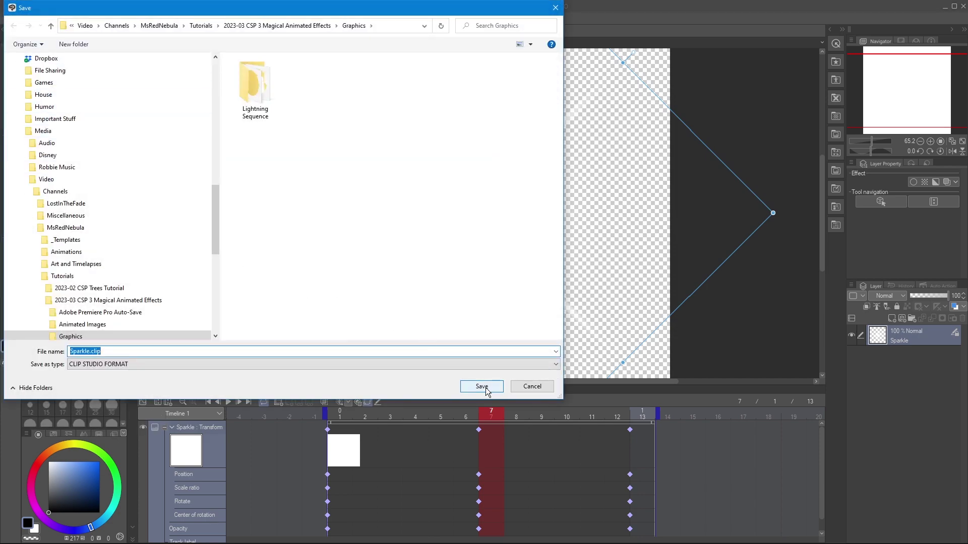
left_click(482, 387)
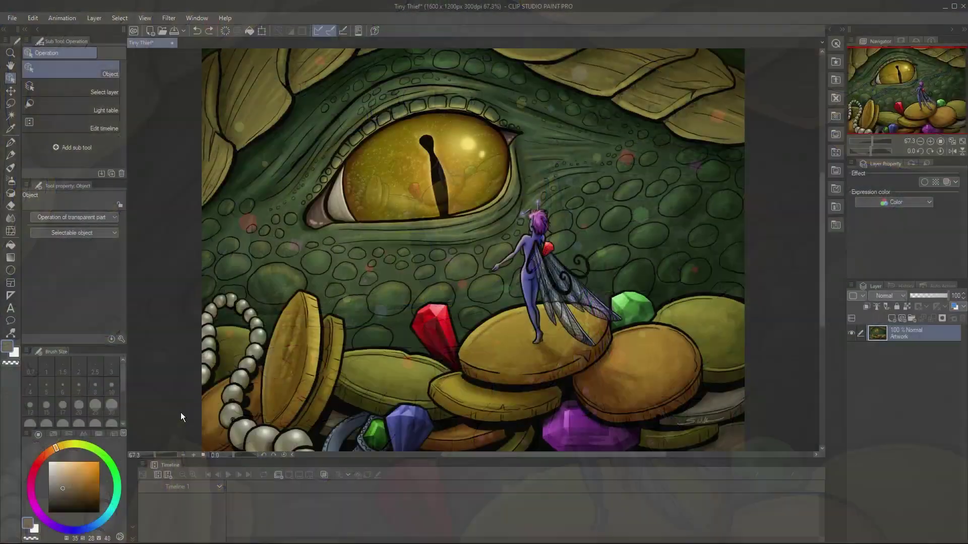
- Create a timeline for the Tiny Thief document with a frame rate of 12 and a playback time of 24
left_click(168, 474)
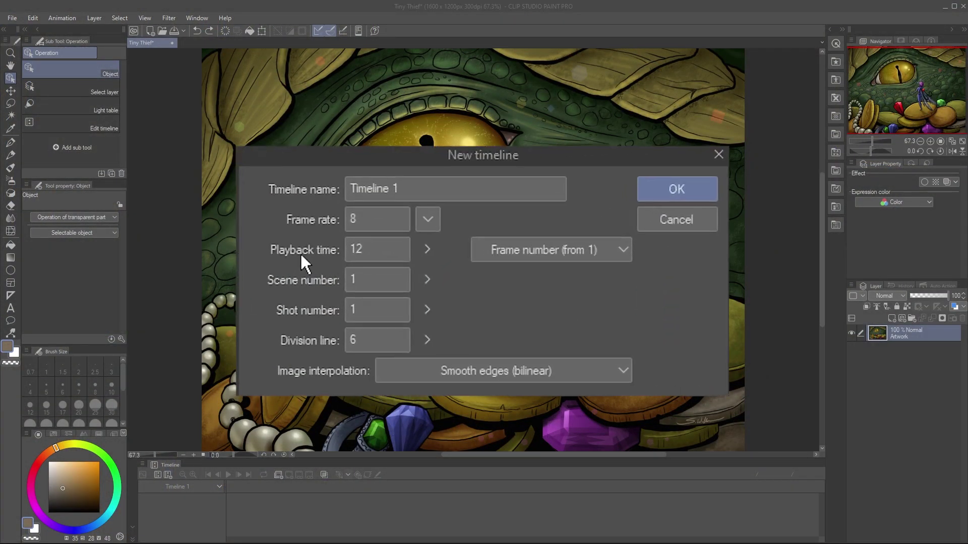
double_click(348, 218)
type("12")
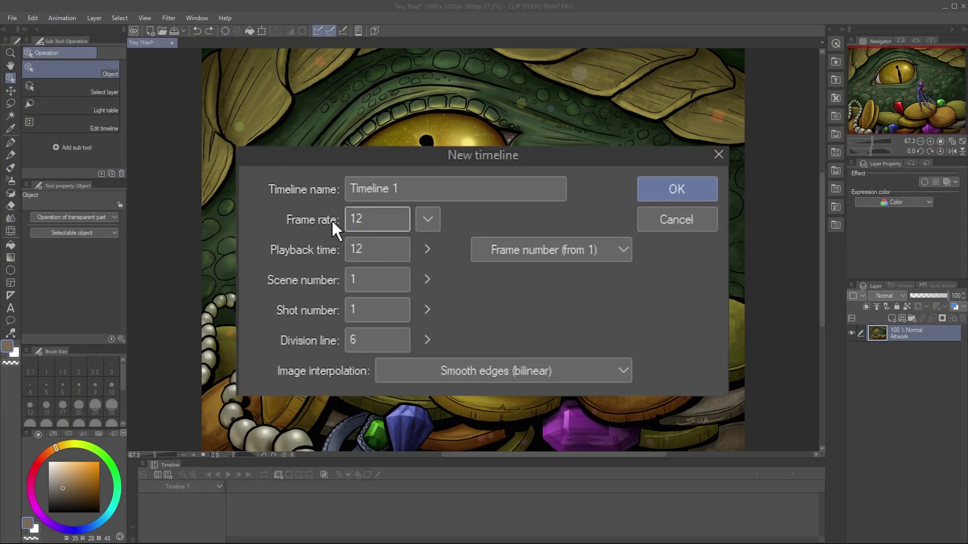
key("Tab")
type("24")
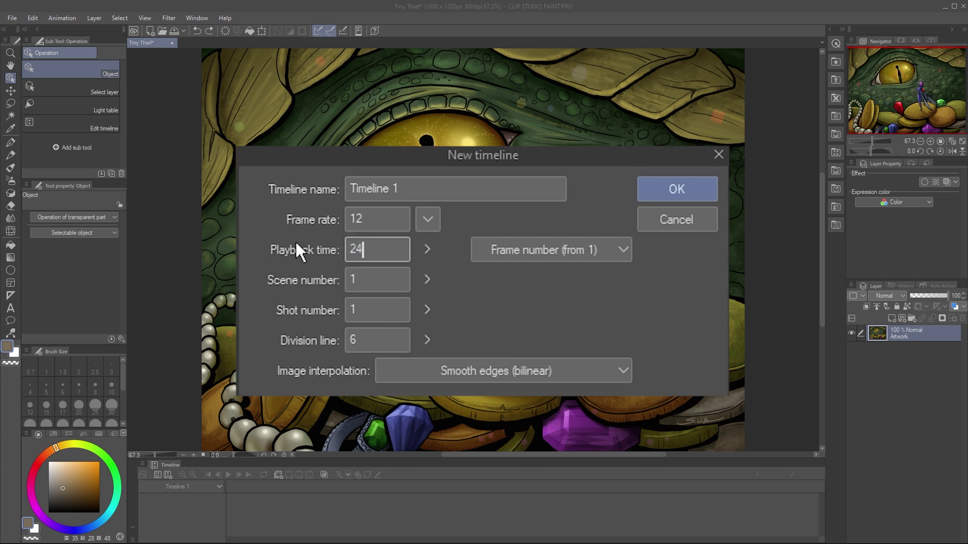
left_click(673, 188)
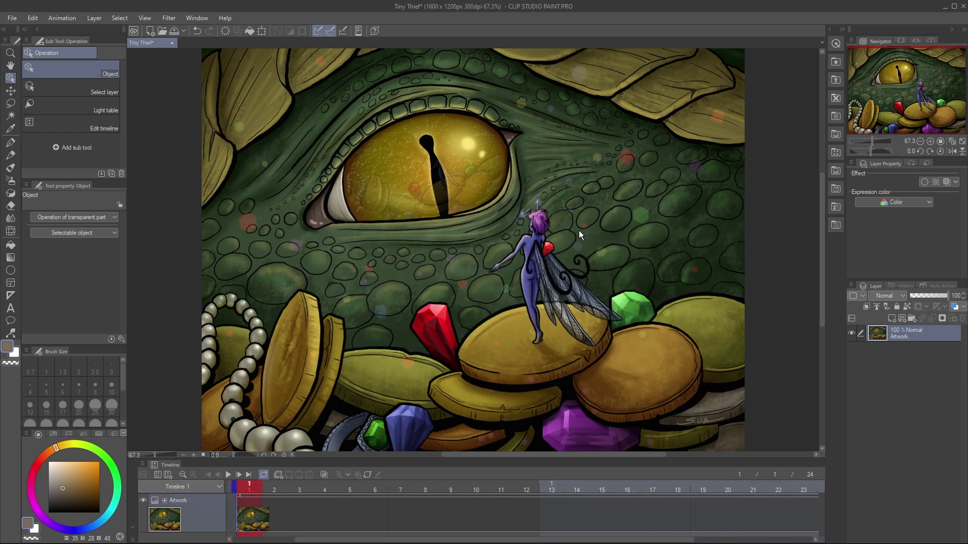
- Import Sparkle.clip into the Tiny Thief artwork as a file object
left_click(12, 18)
mouse_move(67, 216)
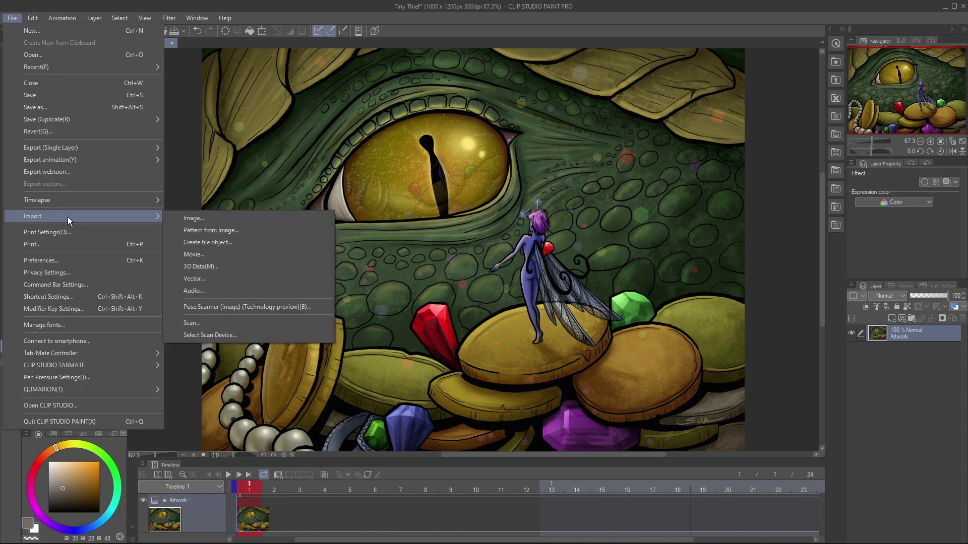
left_click(228, 243)
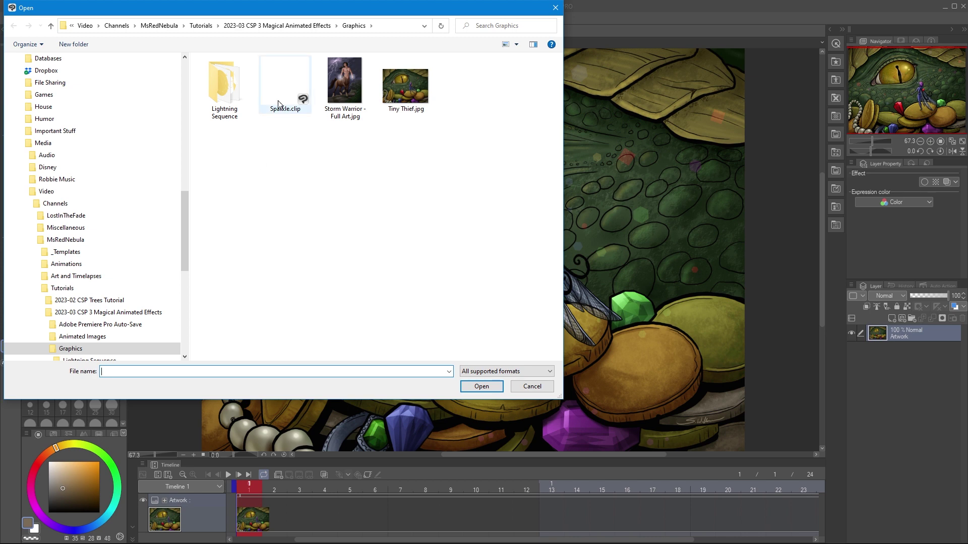
left_click(291, 89)
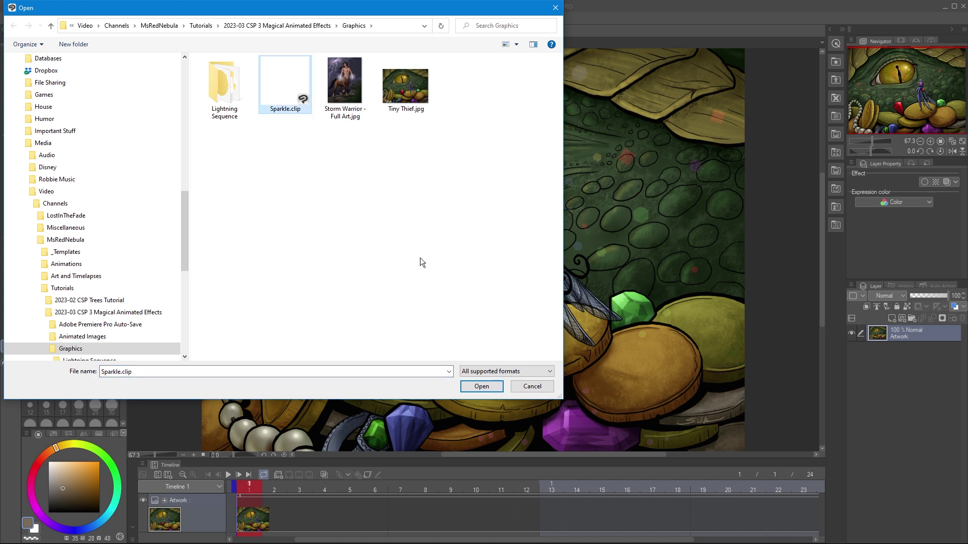
left_click(474, 387)
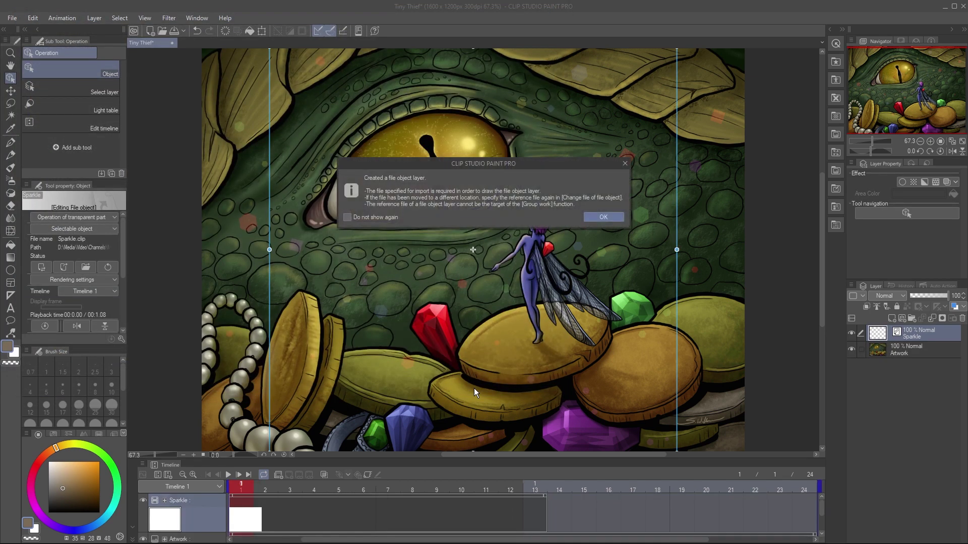
left_click(600, 220)
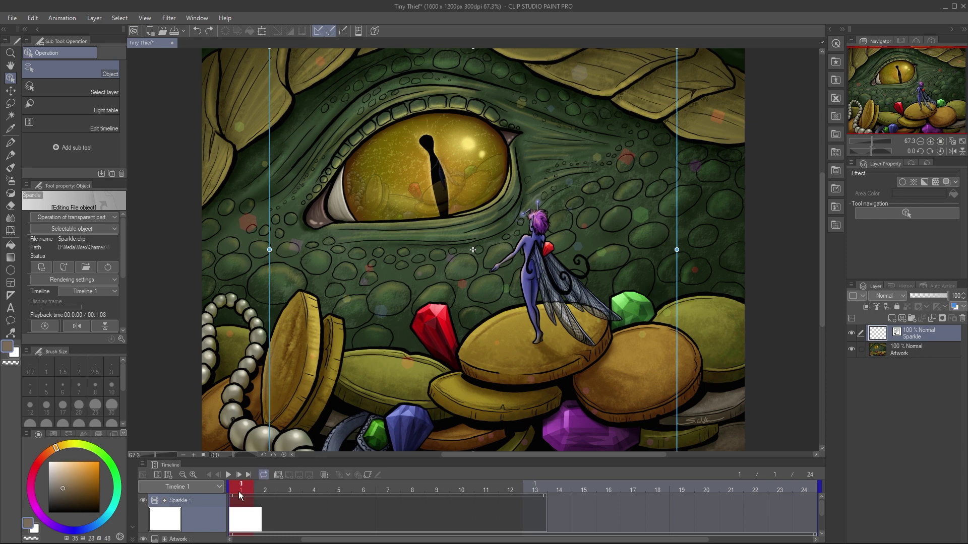
- Shrink the imported sparkle, place it over the upper edge of the red gem and play the animation
mouse_move(238, 492)
left_mouse_down()
mouse_move(530, 485)
mouse_move(247, 486)
left_mouse_up()
left_click_drag(676, 50, 477, 301)
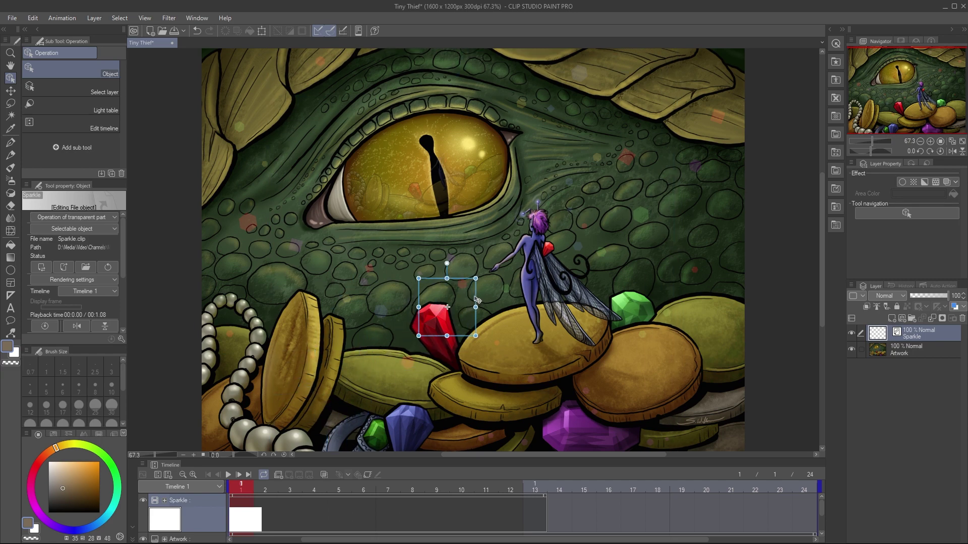
left_click(230, 474)
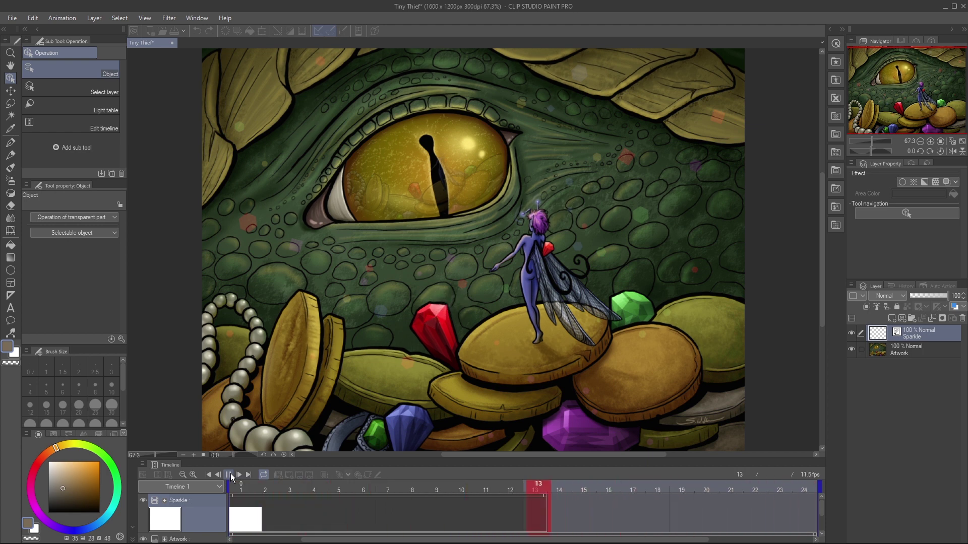
- Duplicate the Sparkle file object layer and shift the upper copy's timeline clip so it starts at frame 11
left_click(230, 475)
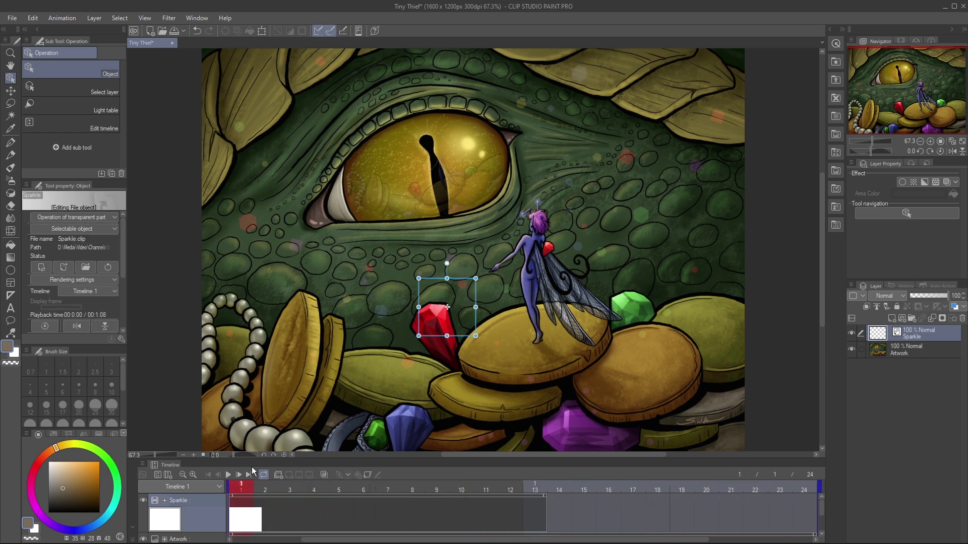
right_click(921, 333)
left_click(908, 168)
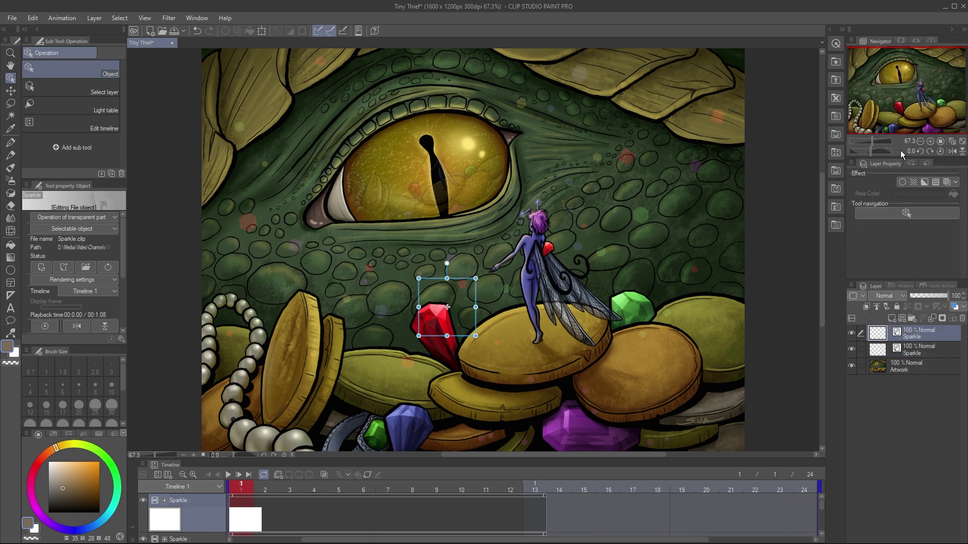
left_click_drag(441, 498, 646, 501)
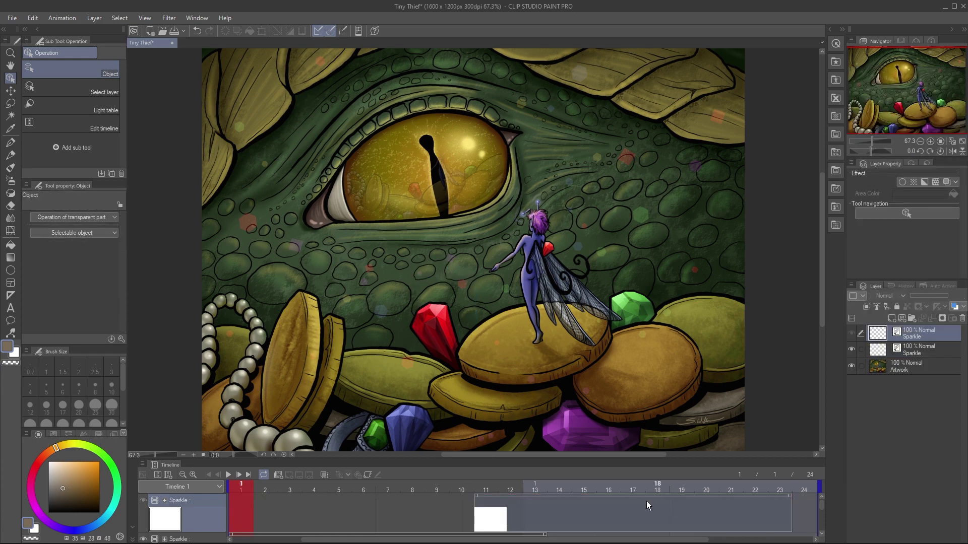
- At frame 11, shrink the duplicated sparkle, place it over the green gem's upper edge and preview the animation
left_click(488, 491)
left_click_drag(456, 342, 638, 312)
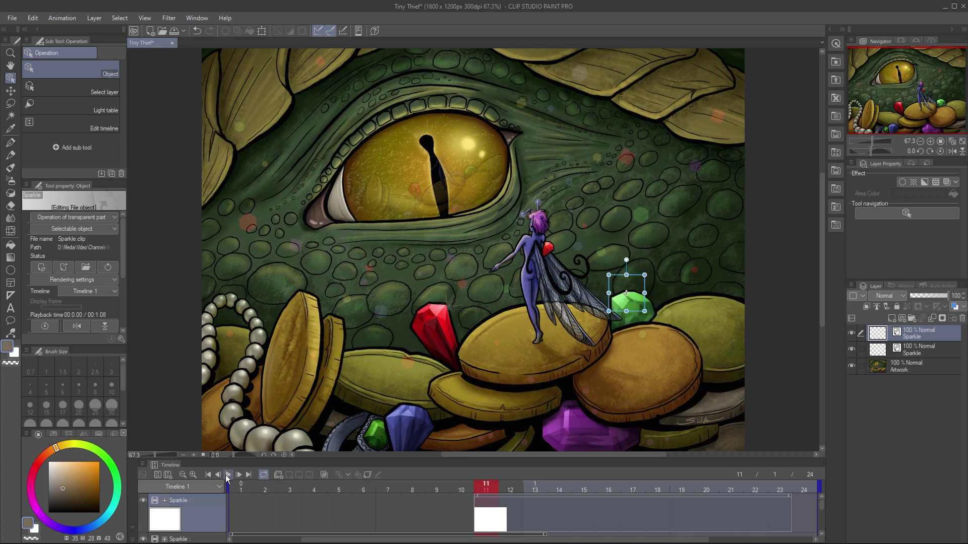
left_click(226, 475)
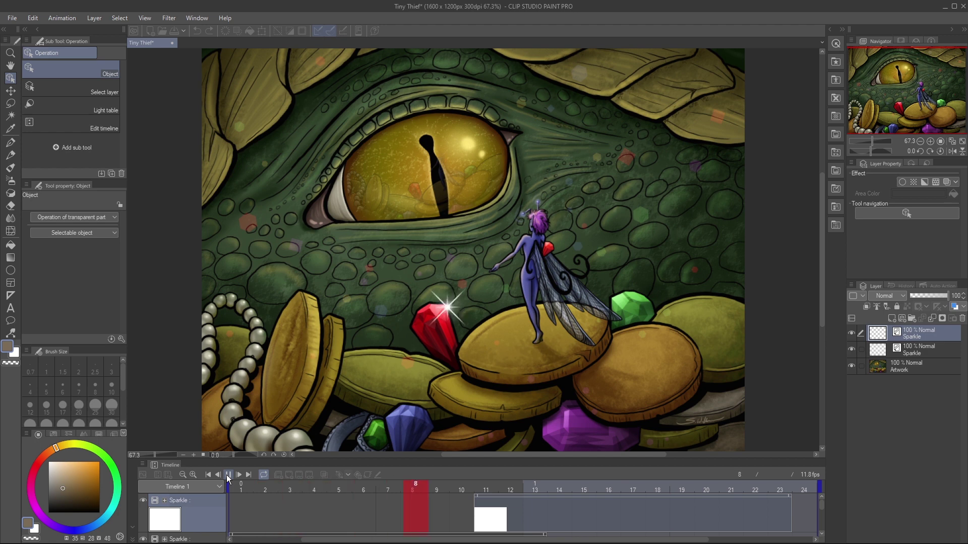
left_click(228, 475)
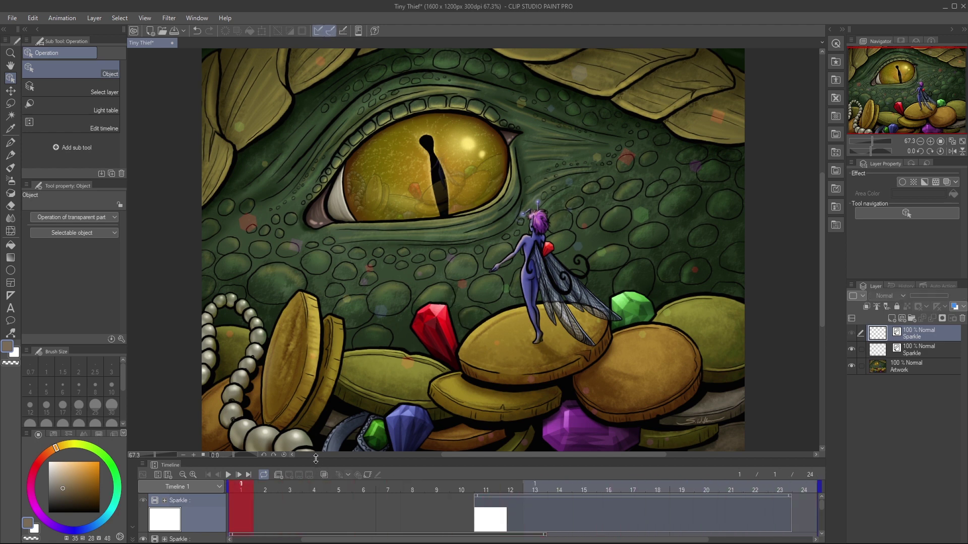
- Enlarge the timeline to show all tracks and split the red gem sparkle's clip at frame 6
left_click_drag(315, 458, 333, 356)
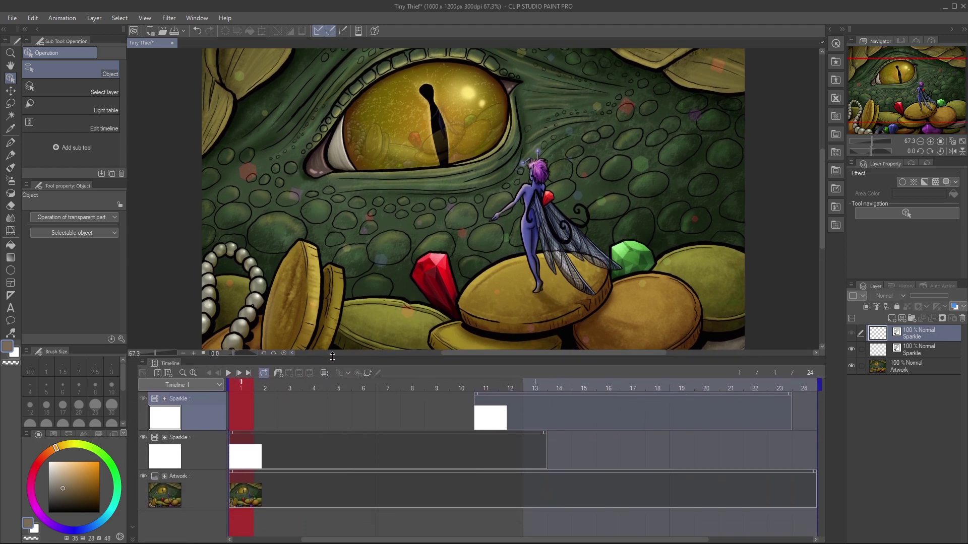
right_click(363, 434)
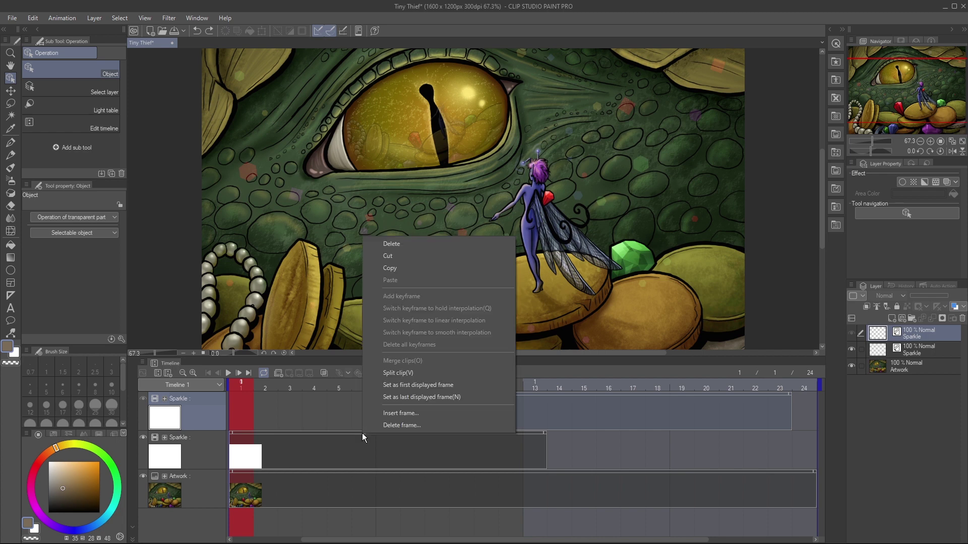
left_click(392, 374)
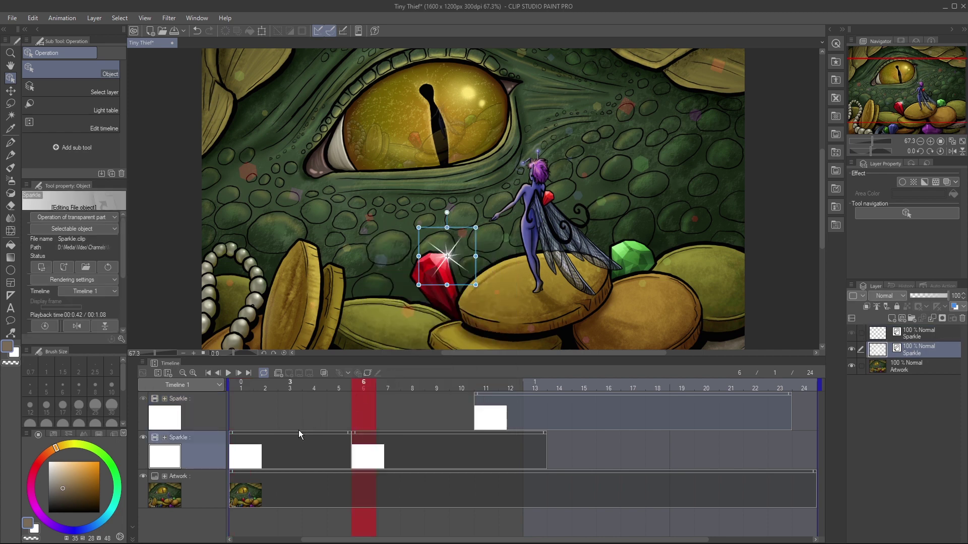
- Move the split clip's first part to start at frame 20 and its second part to frame 1, and play the animation
left_click_drag(299, 431, 762, 435)
left_click_drag(436, 432, 318, 432)
left_click(227, 373)
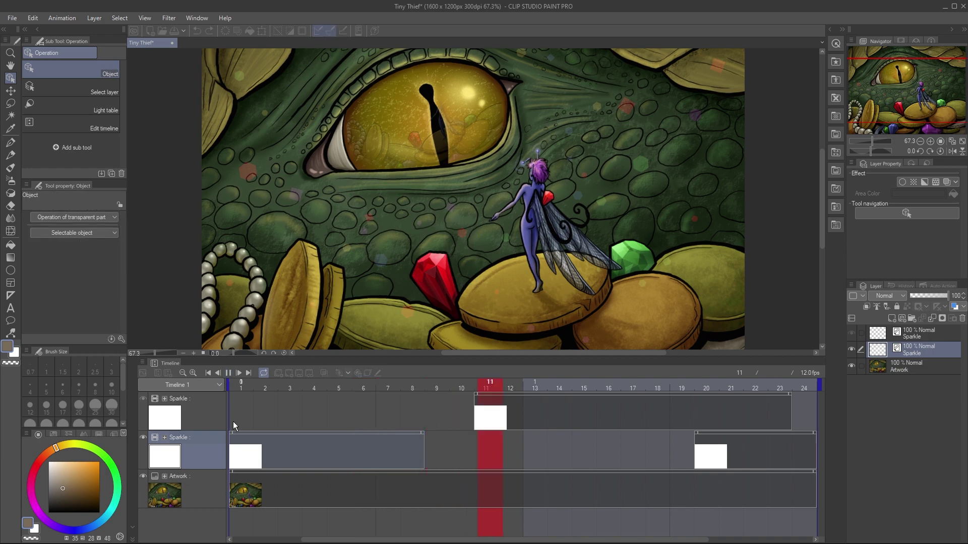